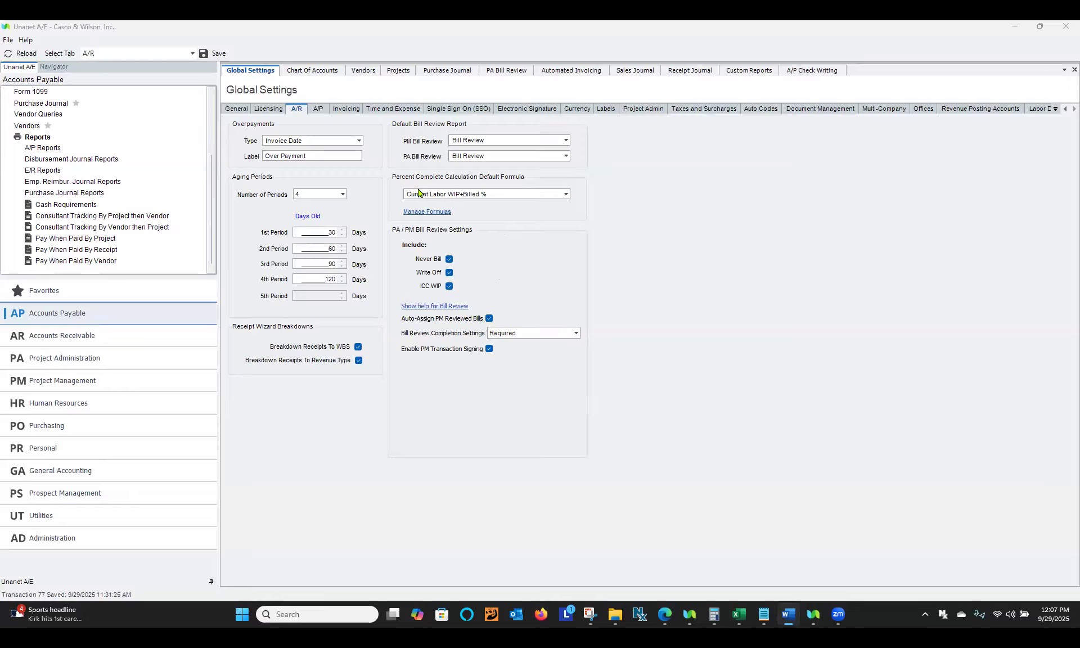
- Review the PM Type choices for the Cost - Consulting account in the chart of accounts, keeping Out-of-Contract Consultants selected
left_click(327, 73)
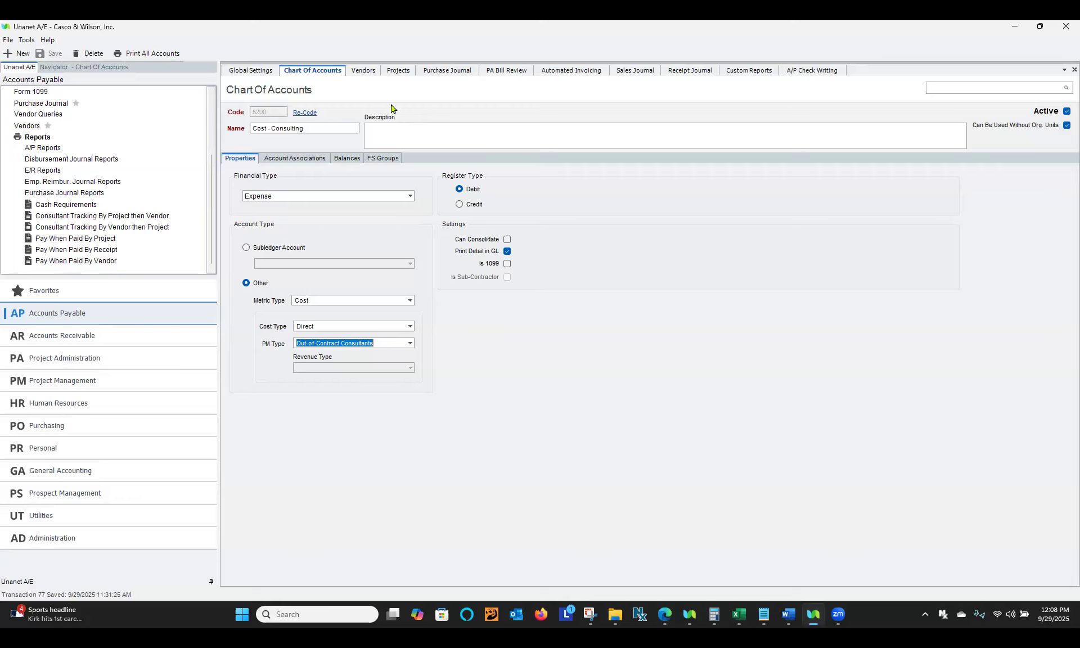
left_click(410, 344)
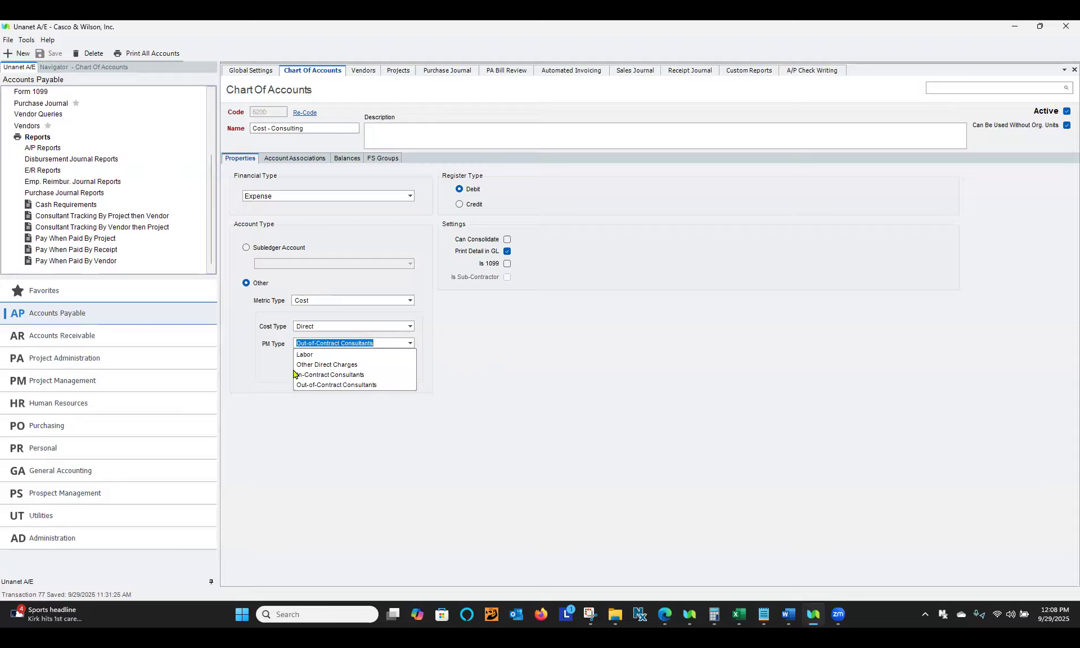
left_click(365, 385)
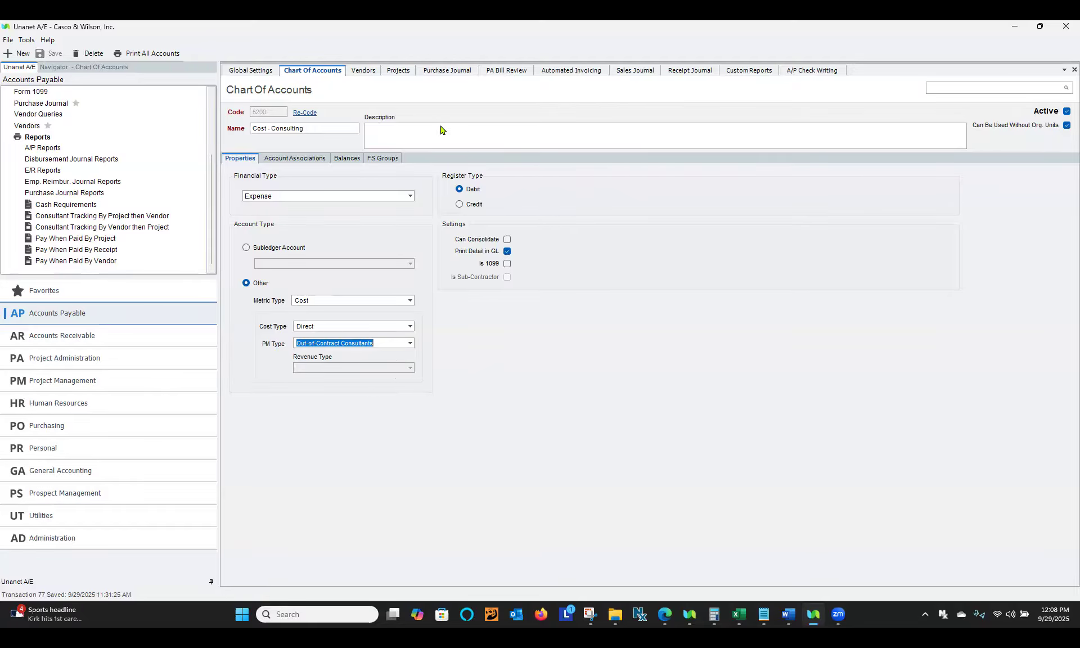
- Set the payment term of vendor Southern MEP to PWP and save the vendor record
left_click(366, 76)
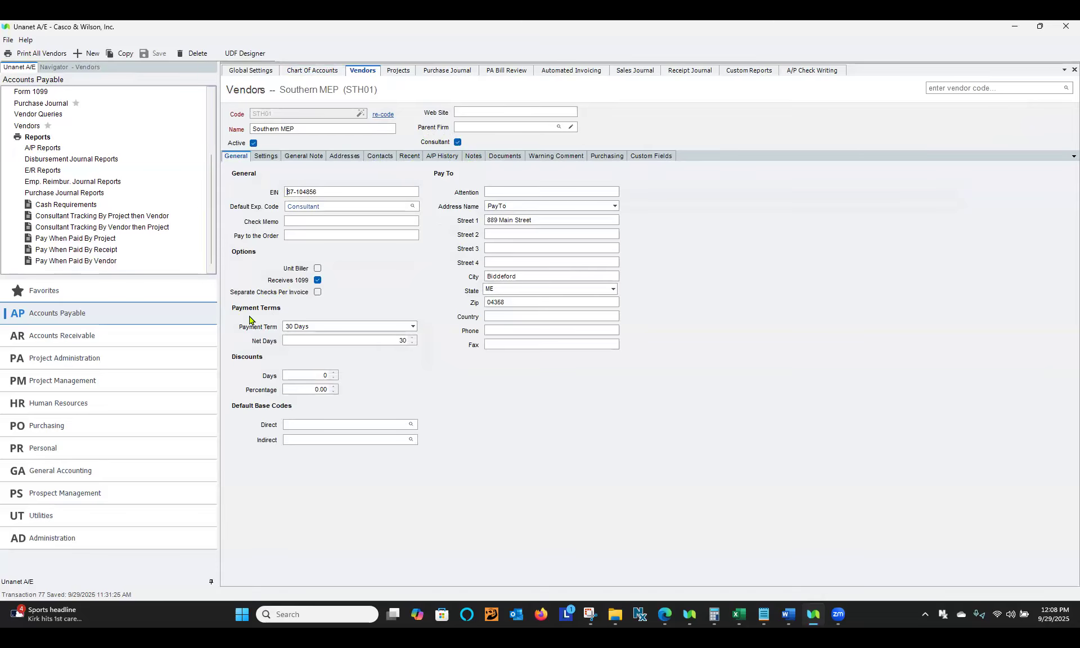
left_click(412, 327)
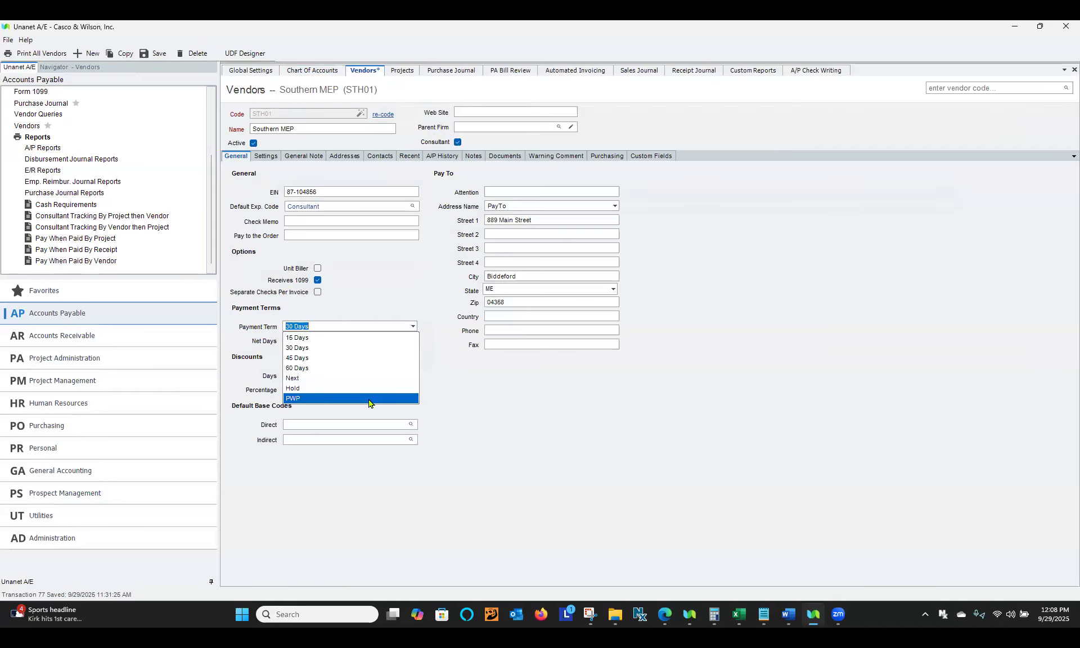
left_click(346, 398)
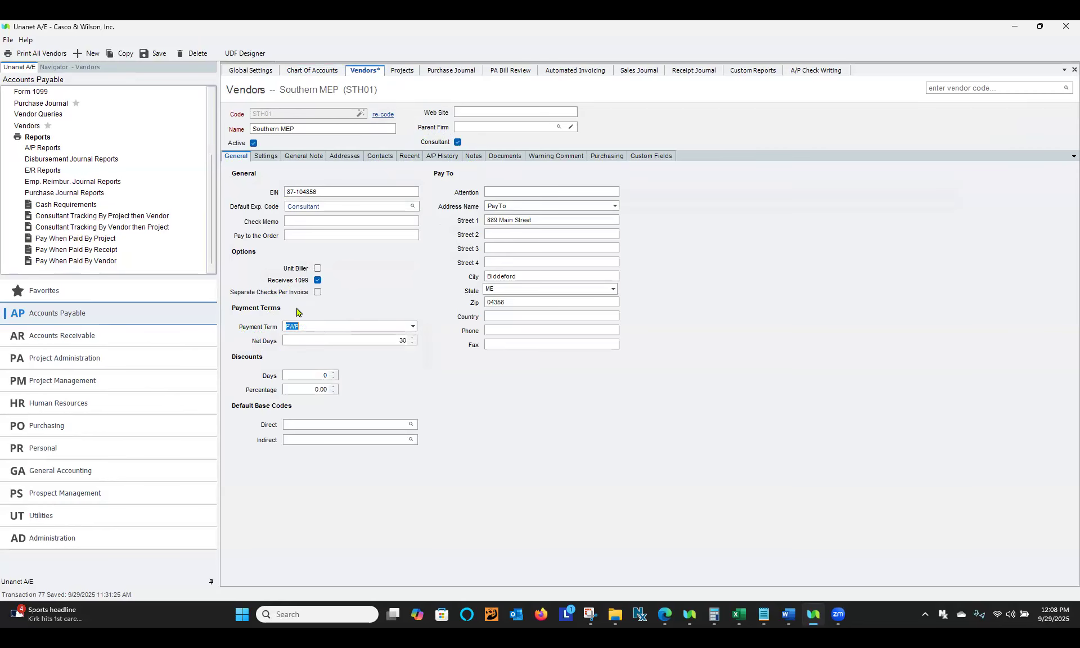
left_click(153, 53)
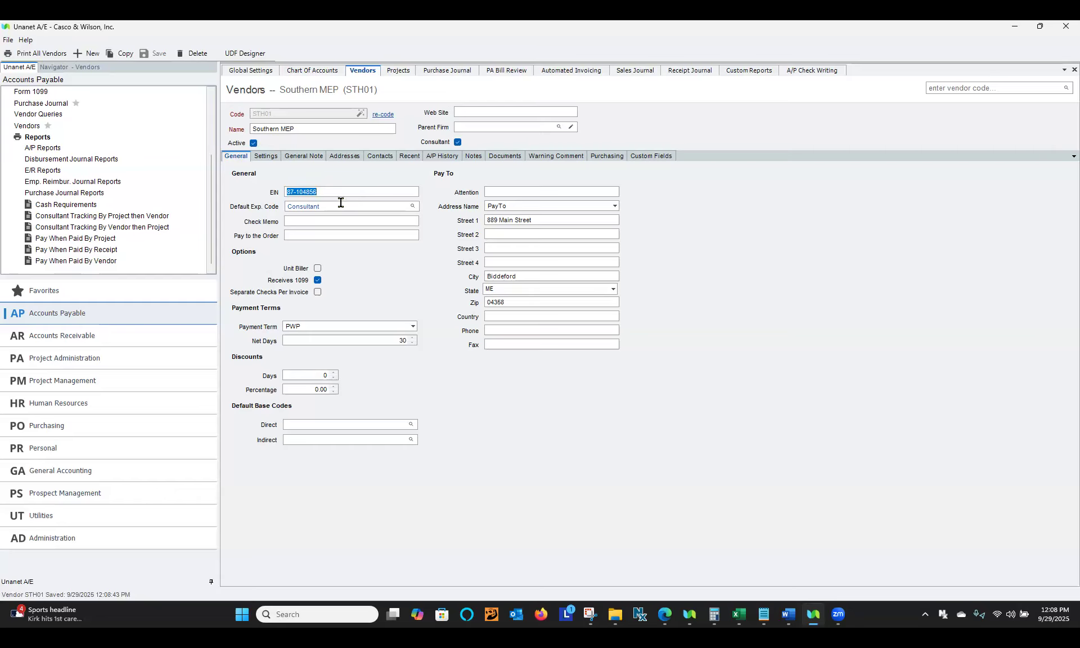
- Open Contract Levels / Caps for the KPS Example - ICC project and check which grid columns are available
left_click(399, 70)
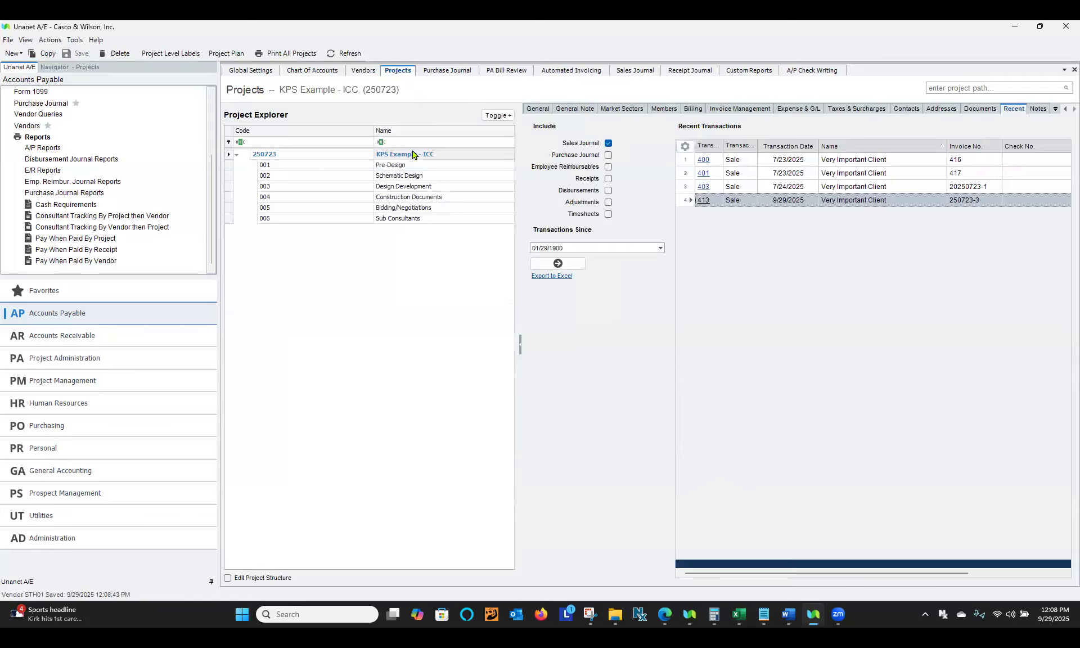
left_click(423, 154)
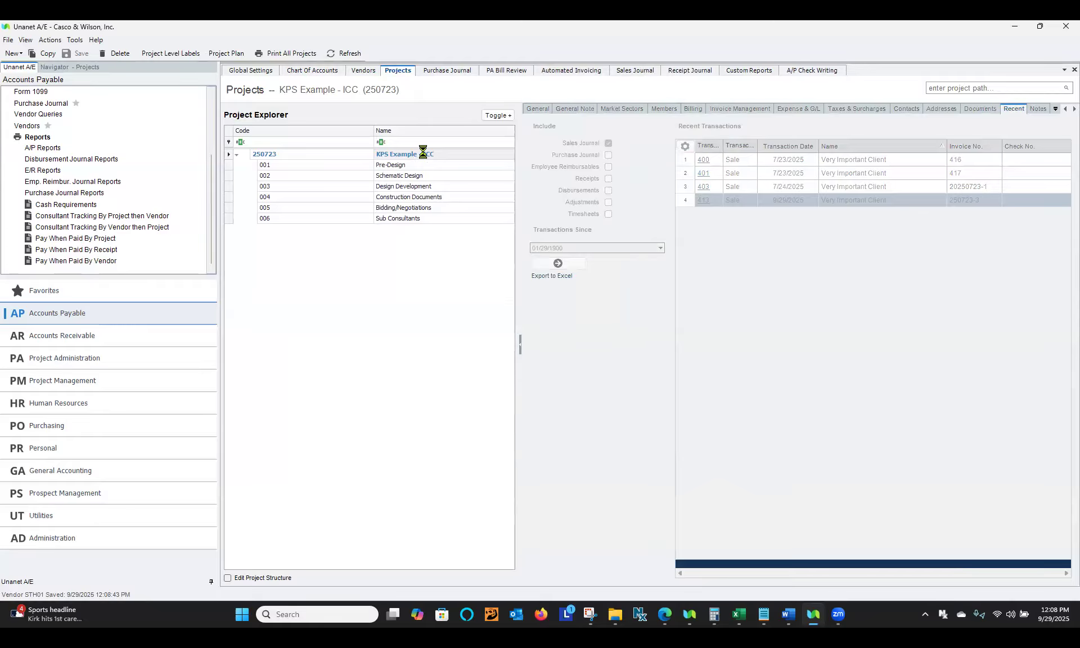
right_click(424, 153)
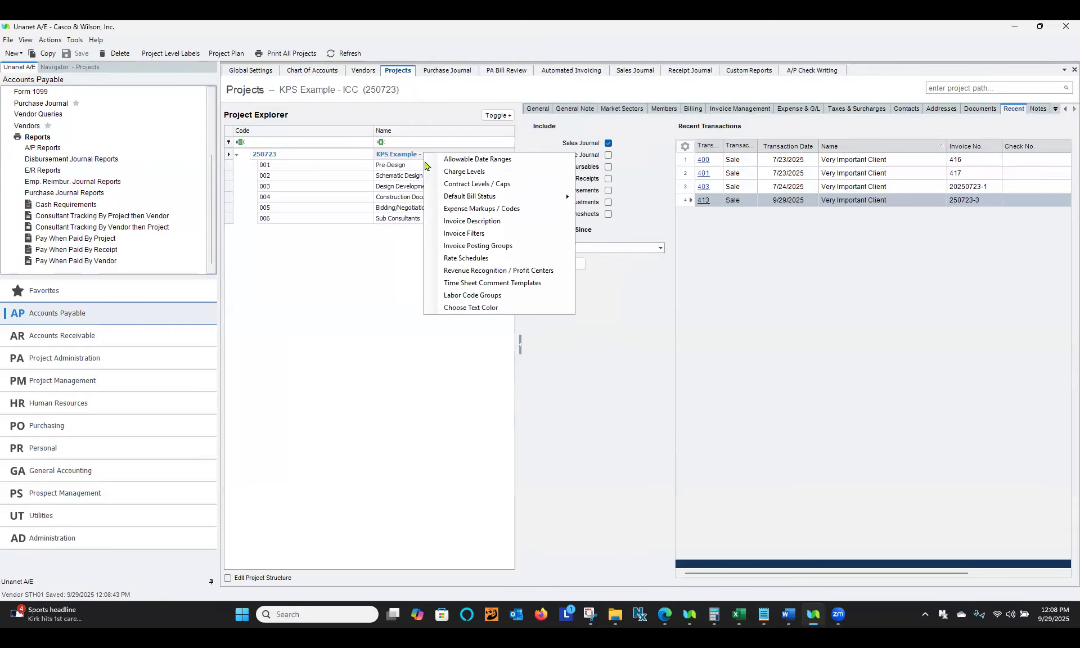
left_click(440, 189)
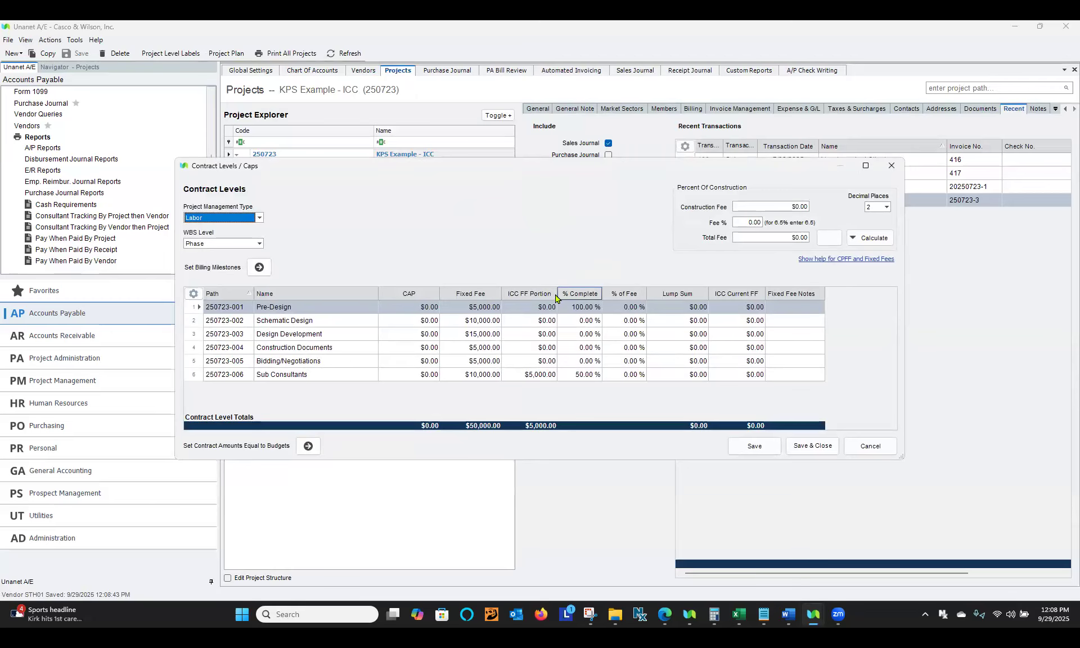
left_click(193, 293)
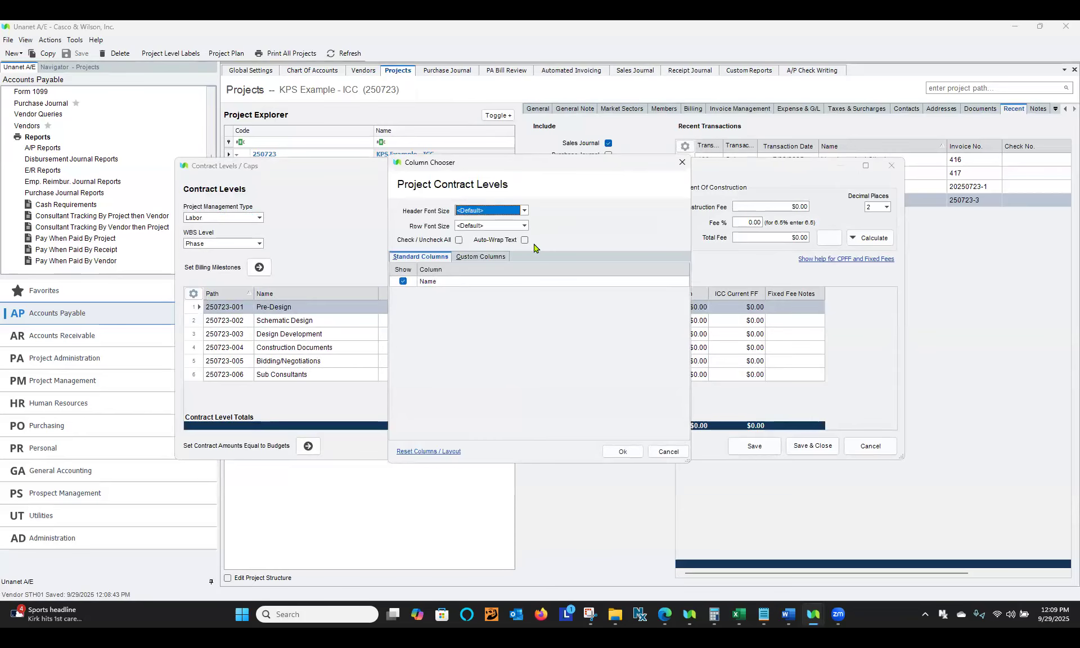
left_click(682, 162)
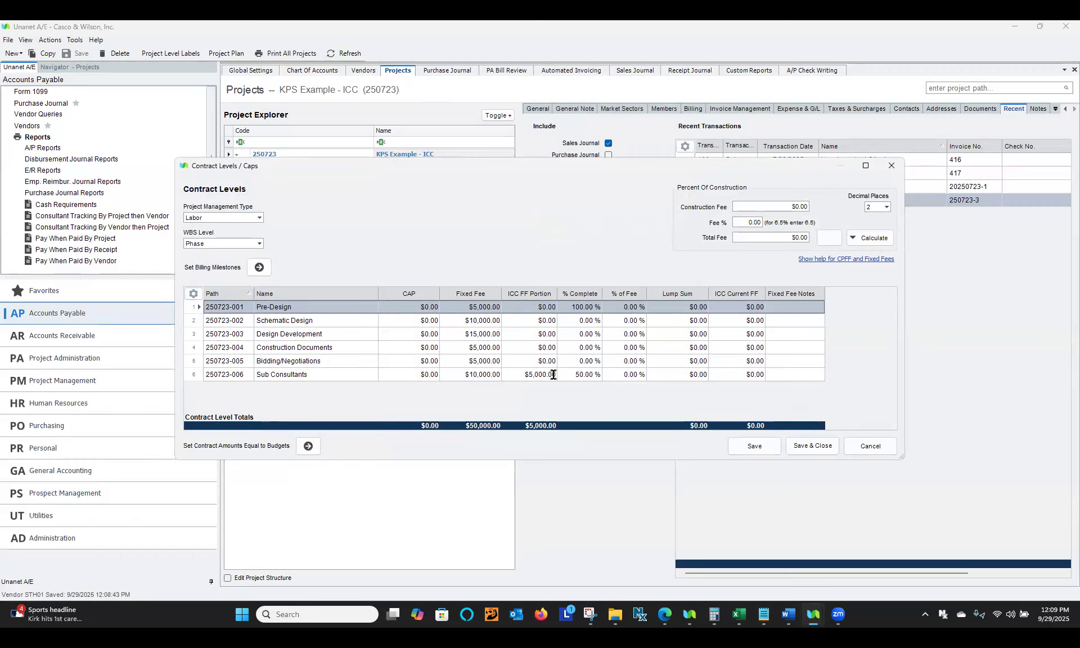
- Examine the ICC FF Portion and Fixed Fee amounts of the Sub Consultants phase
left_click(518, 377)
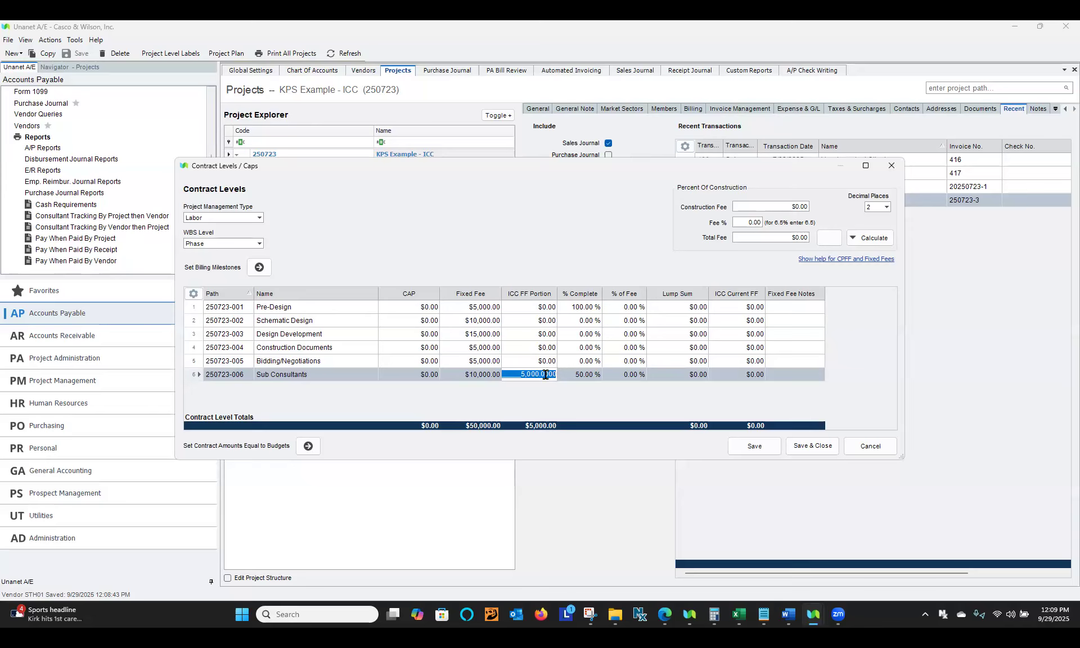
left_click(470, 375)
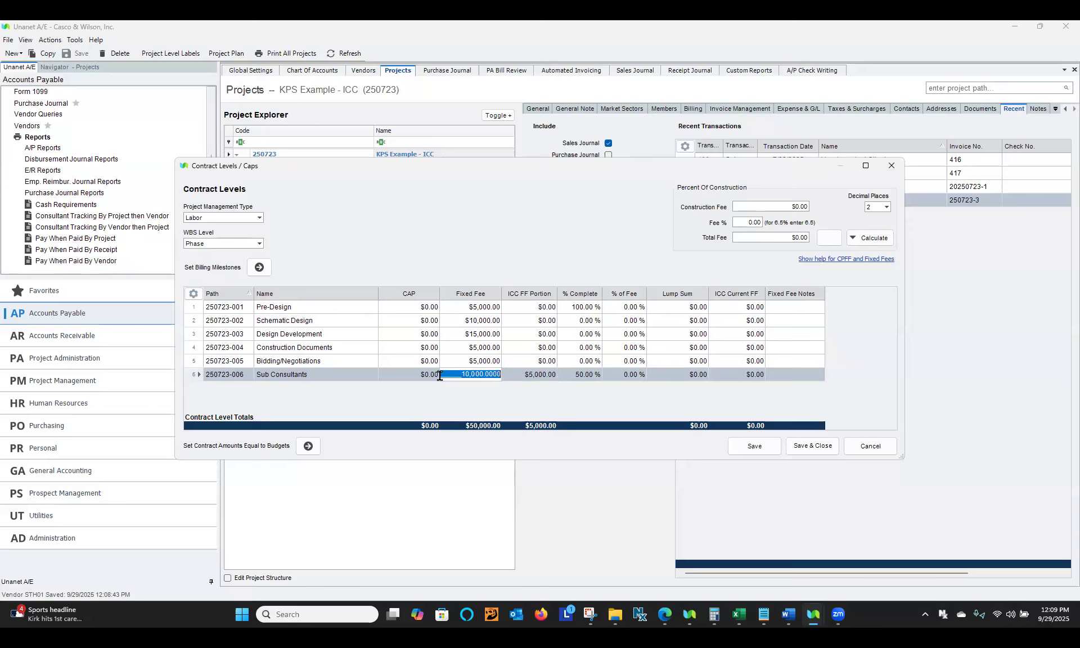
left_click(529, 377)
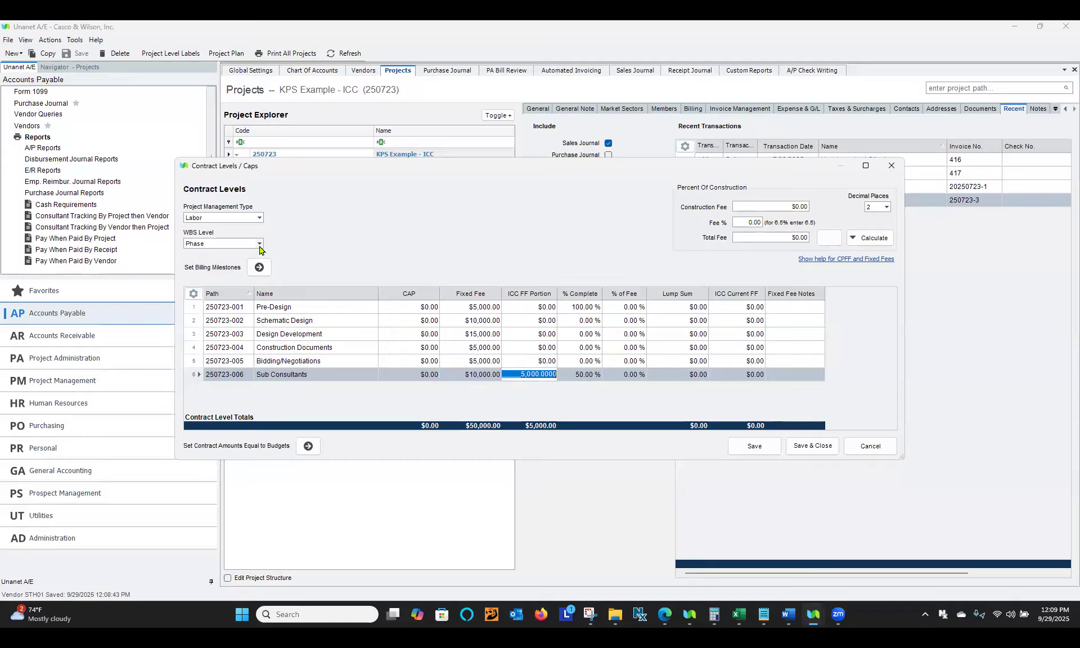
- View the contract levels for Out-of-Contract Consultants, return to the Labor type, and close the contract levels without saving
left_click(259, 217)
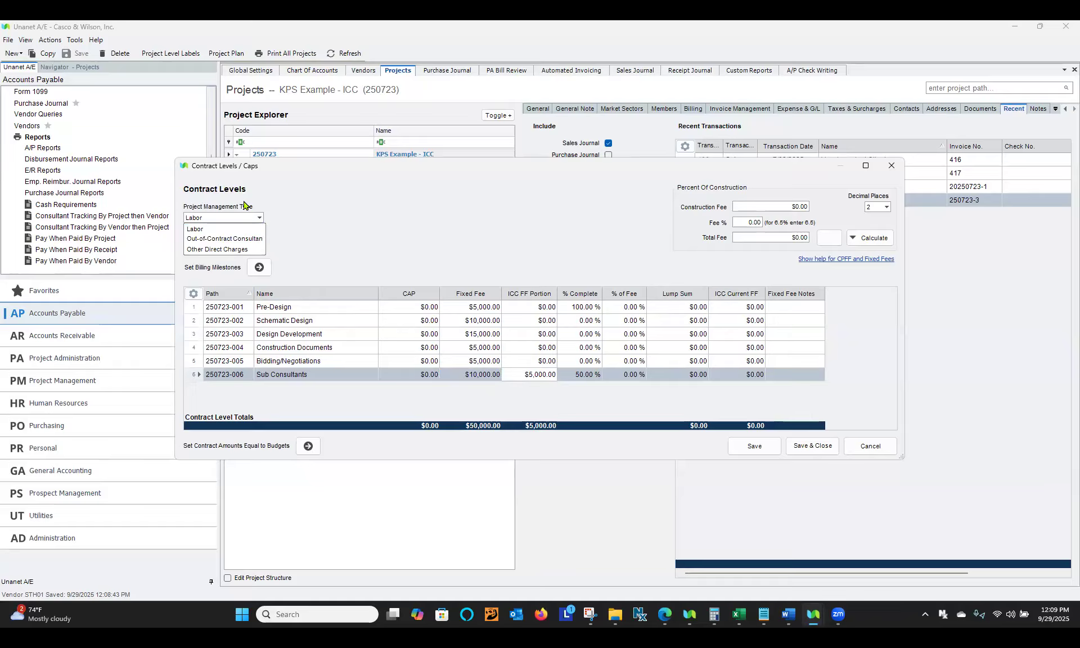
left_click(232, 239)
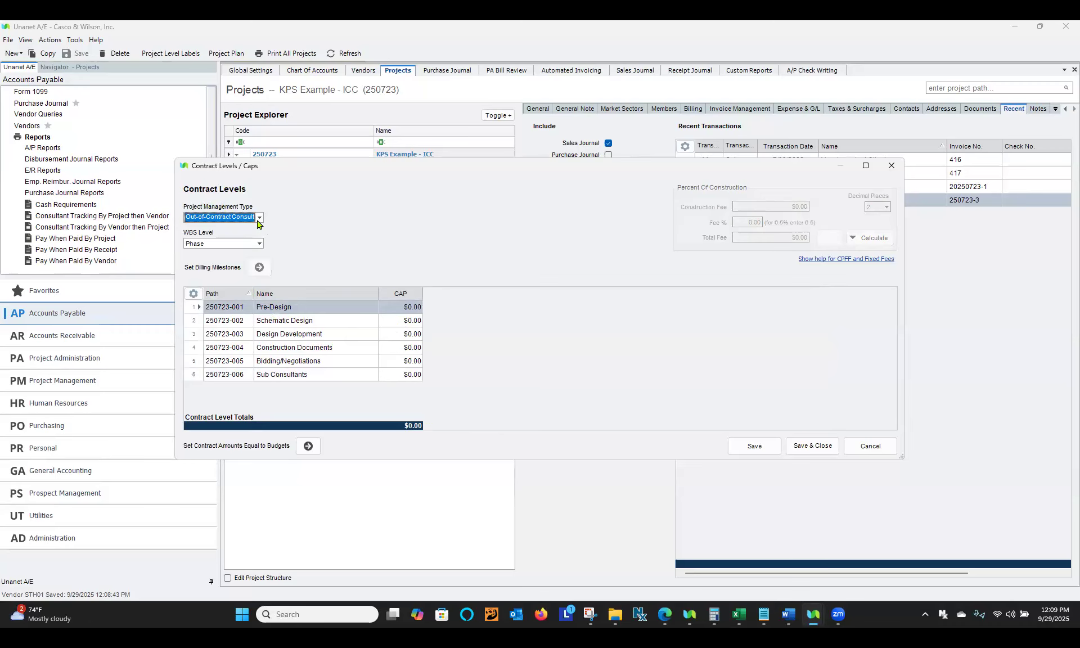
left_click(218, 225)
left_click(221, 218)
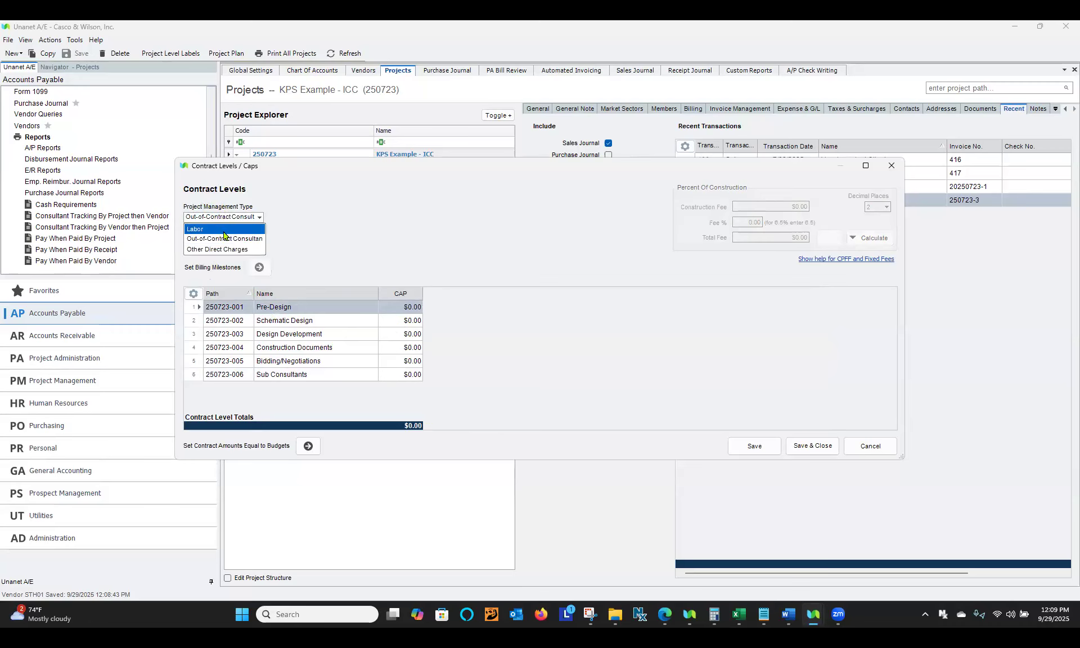
left_click(218, 227)
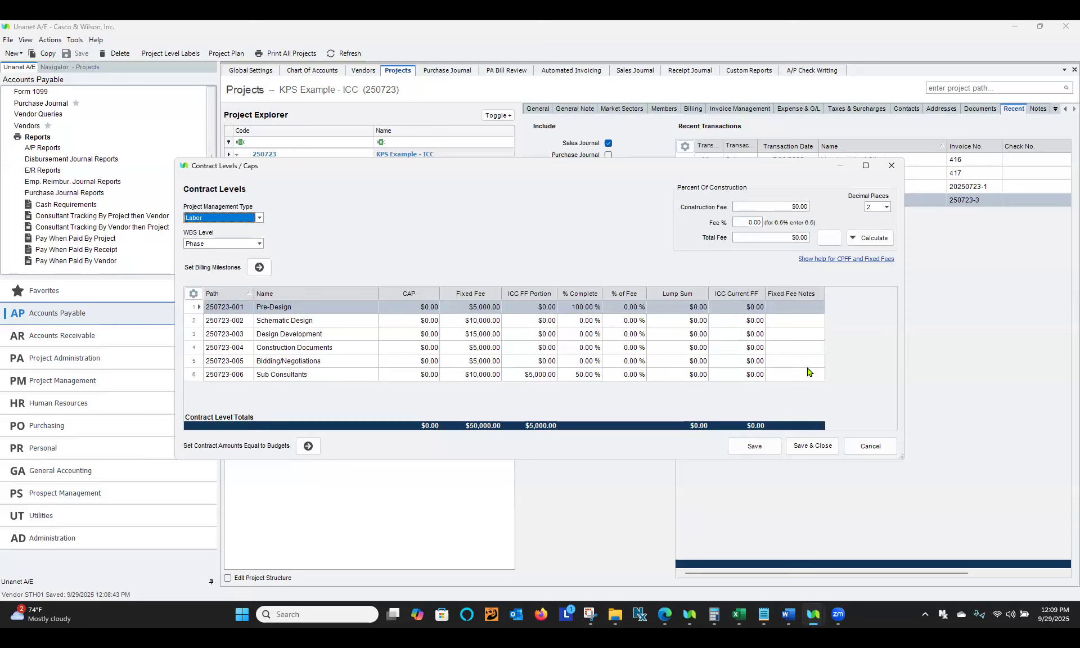
left_click(891, 166)
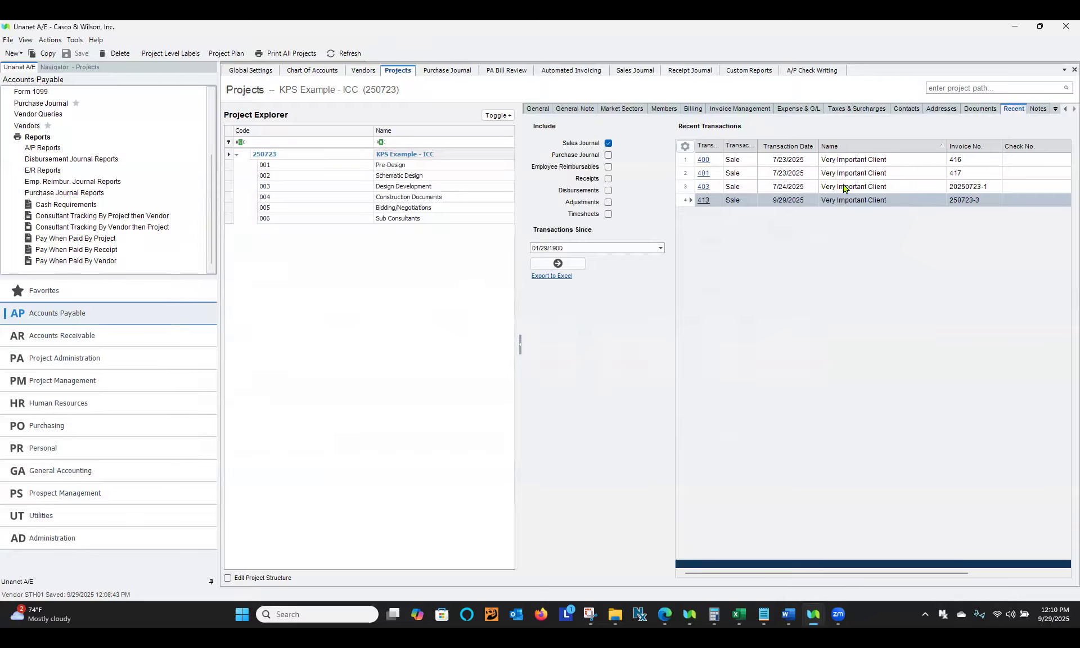
- Examine the expense code on the Lunch&Learn Consultant purchase journal entry
left_click(448, 71)
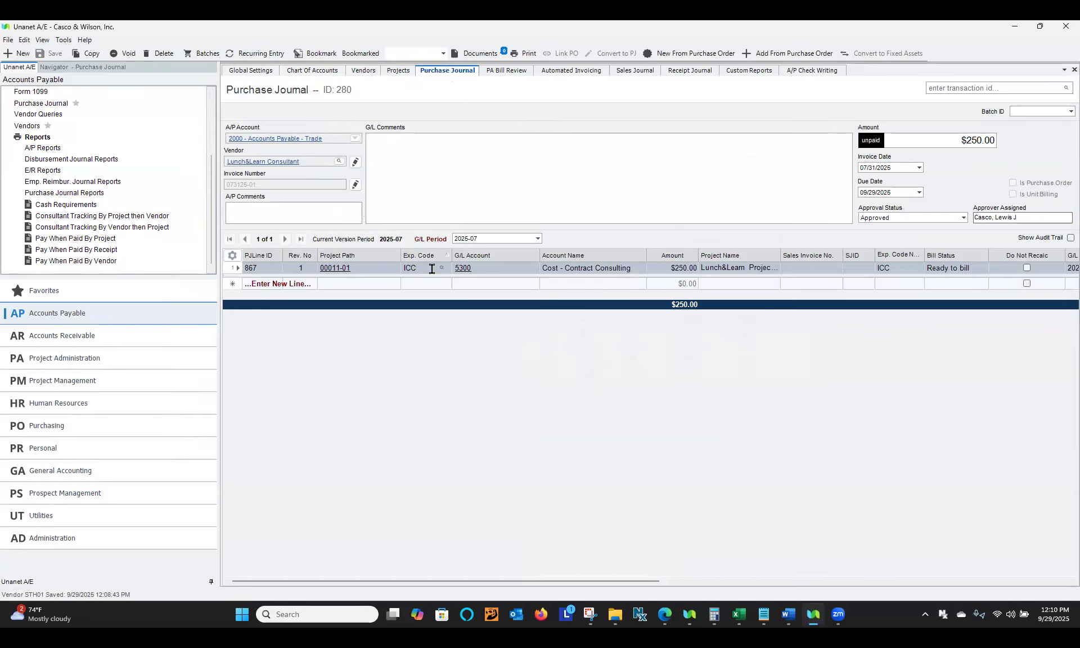
mouse_move(427, 268)
- Refresh the Lunch&Learn Project in PA Bill Review and examine the labor/expense codes of its two purchase journal transactions
left_click(519, 72)
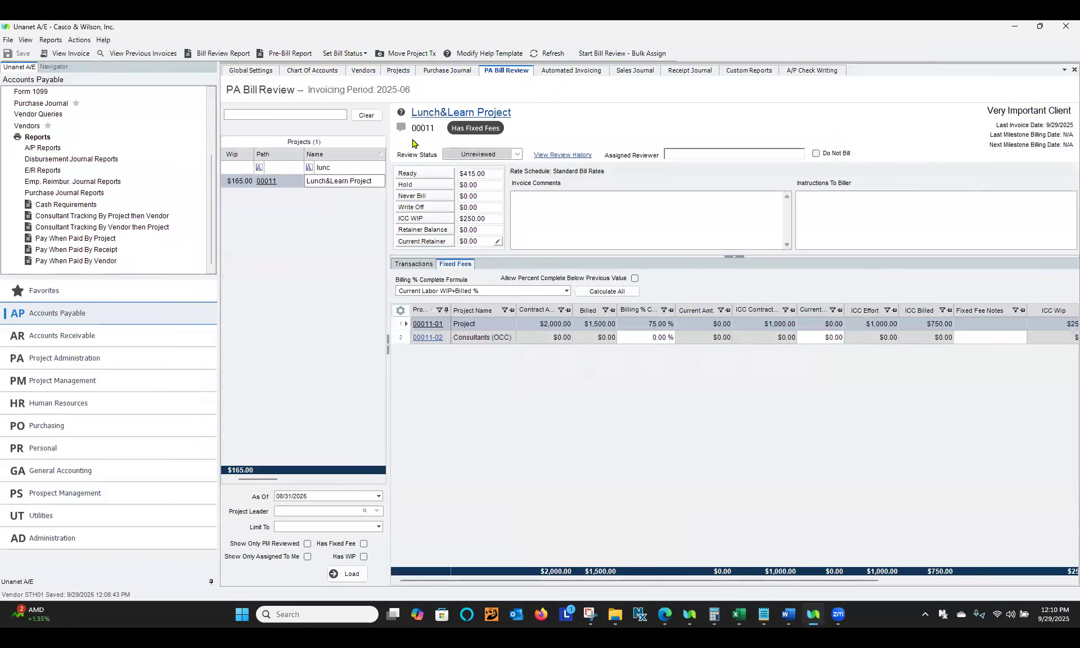
left_click(545, 53)
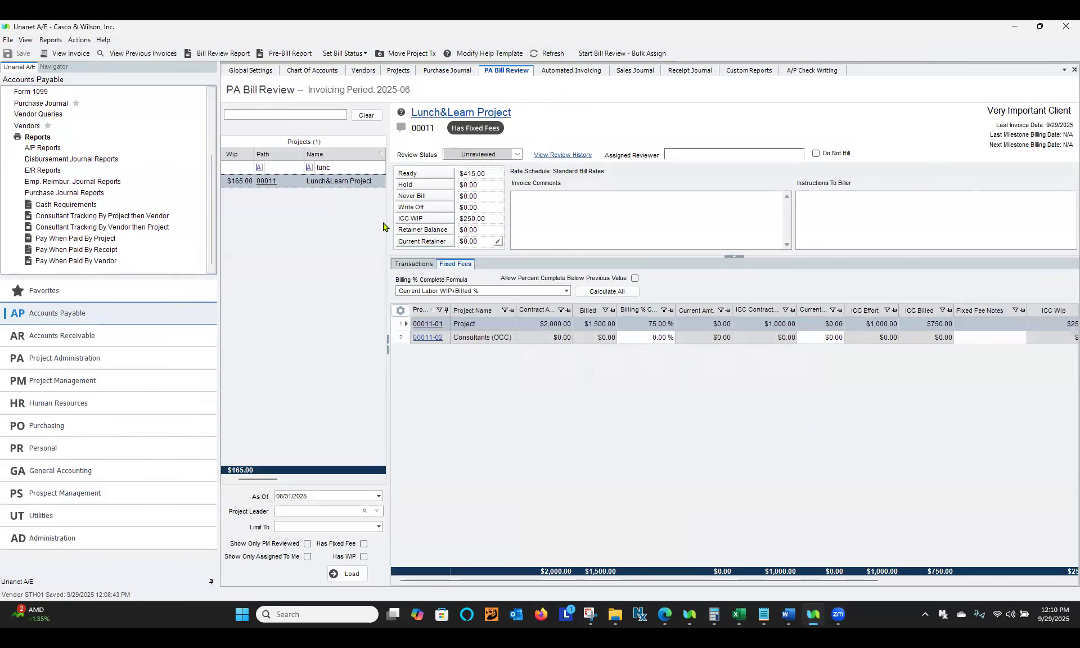
left_click(416, 264)
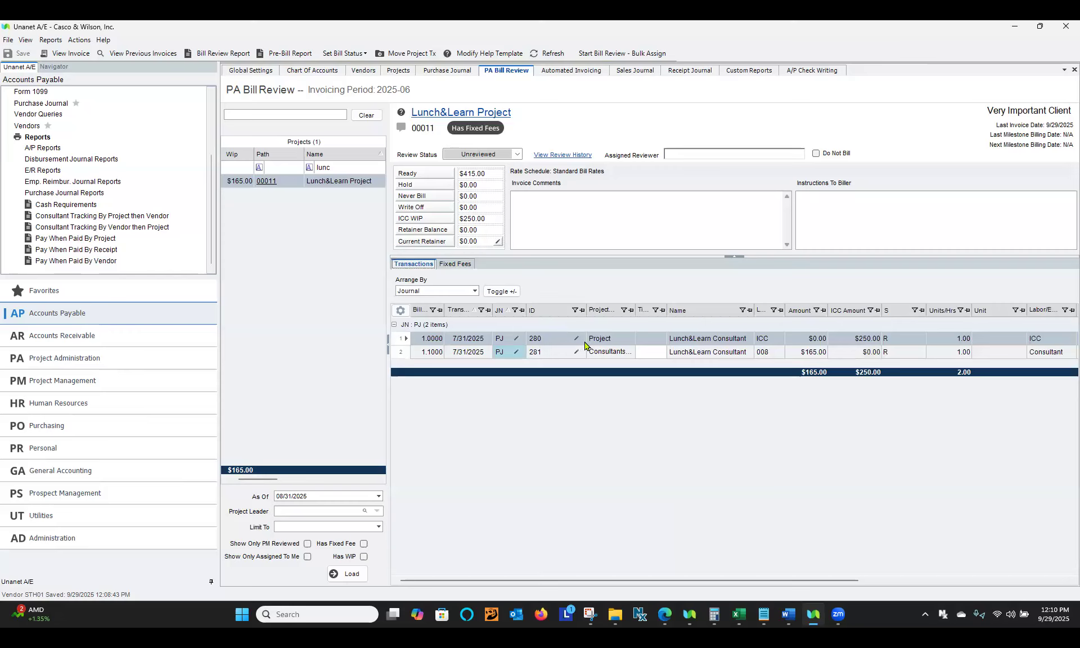
left_click(773, 341)
left_click(773, 356)
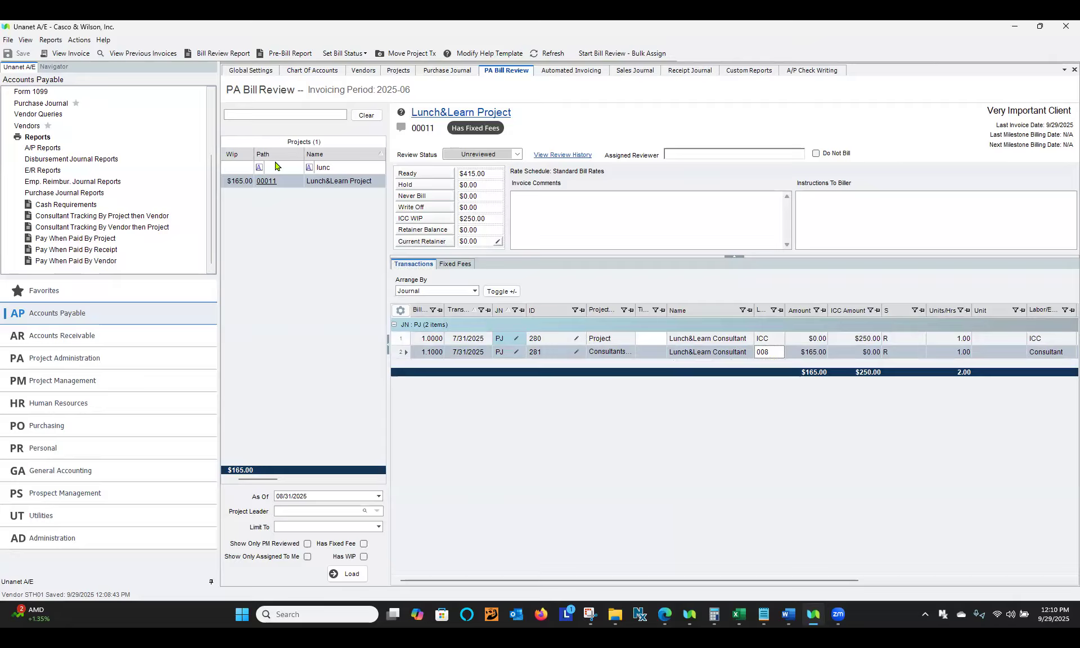
- Widen the PA Bill Review projects list and check its column choices, keeping the Wip column shown
left_click_drag(260, 480, 209, 479)
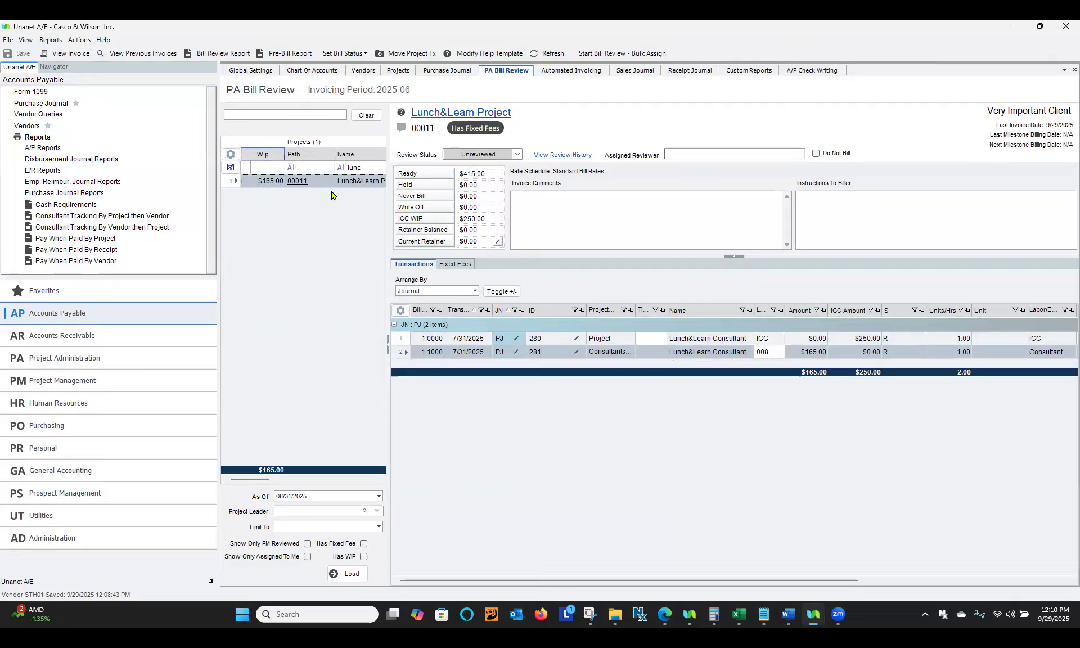
left_click_drag(385, 224, 432, 224)
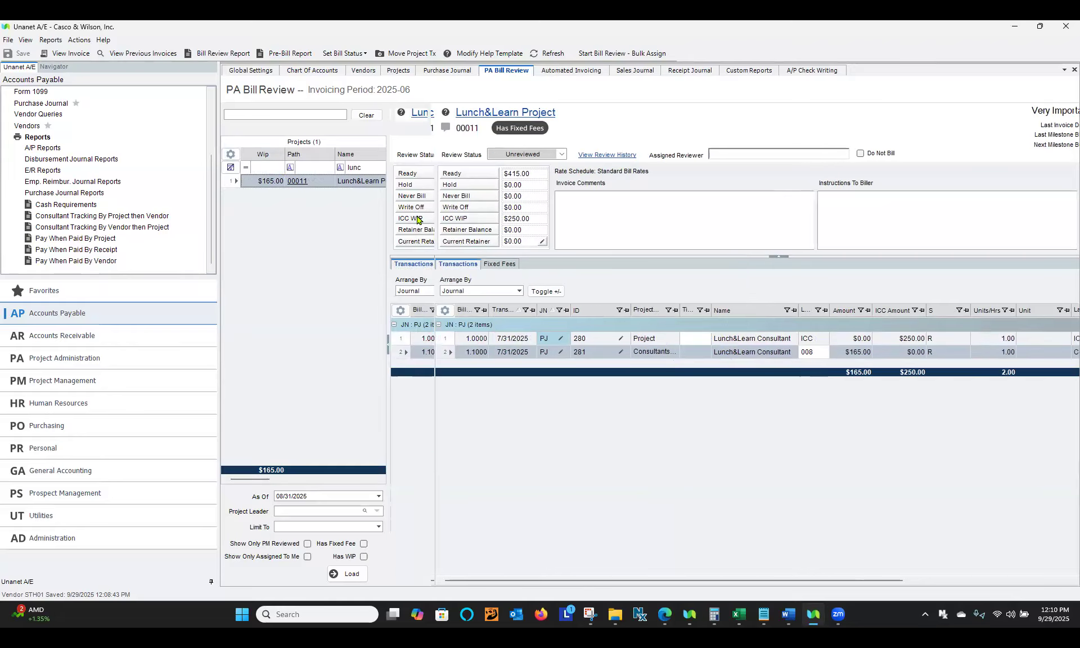
left_click(230, 154)
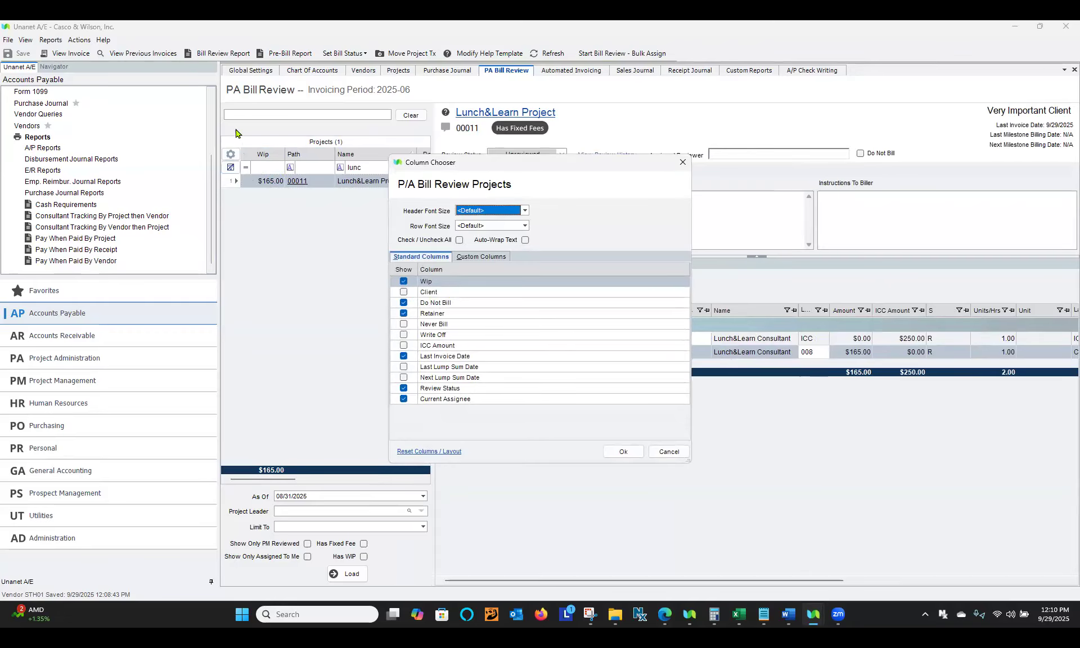
left_click(439, 285)
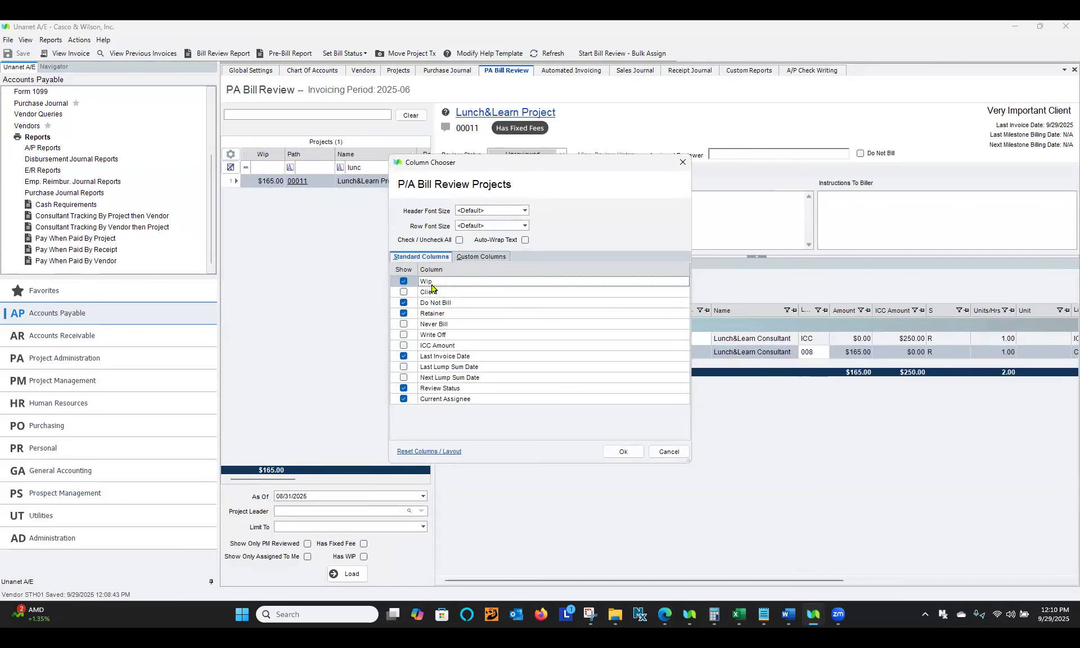
left_click(618, 452)
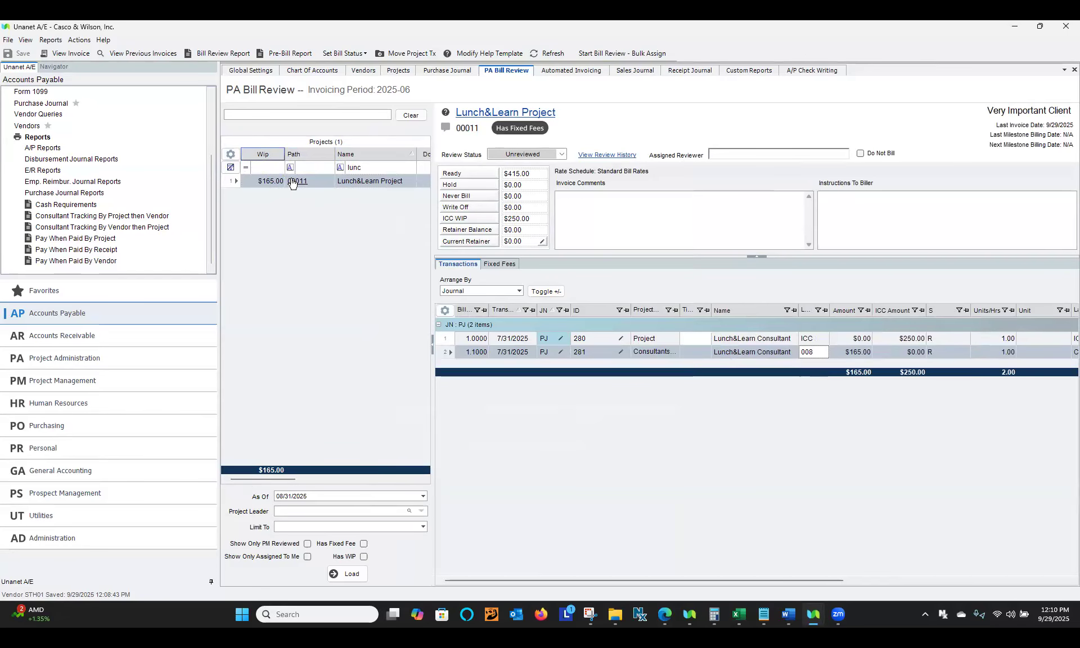
- Examine the project's Ready and ICC WIP totals and the ICC Amount of the first purchase journal transaction
left_click(524, 176)
left_click(523, 221)
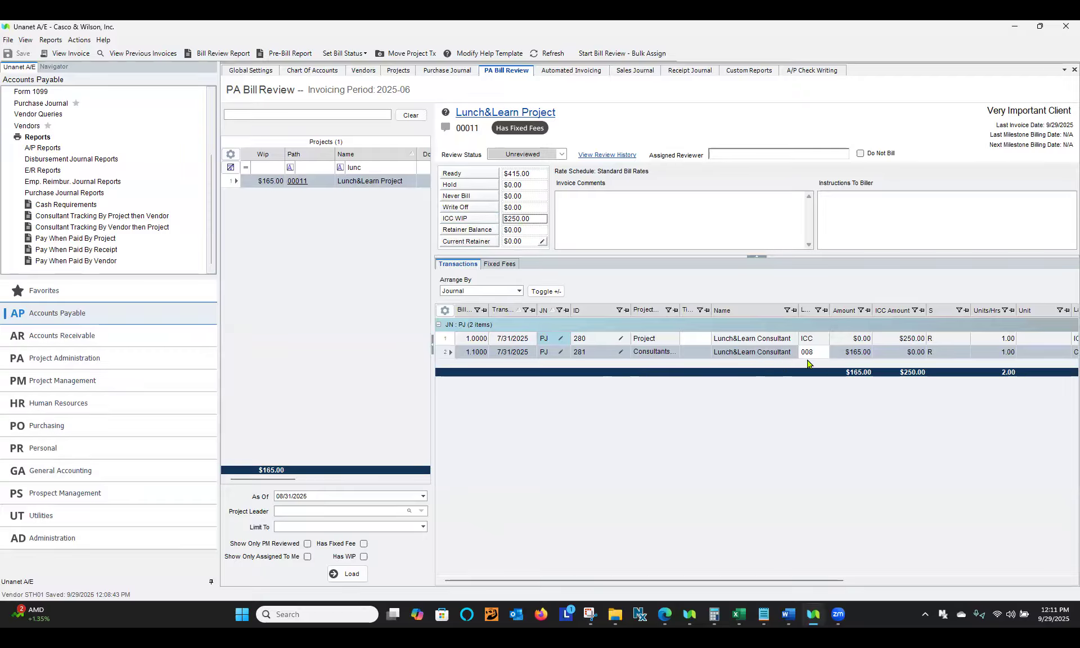
left_click(888, 340)
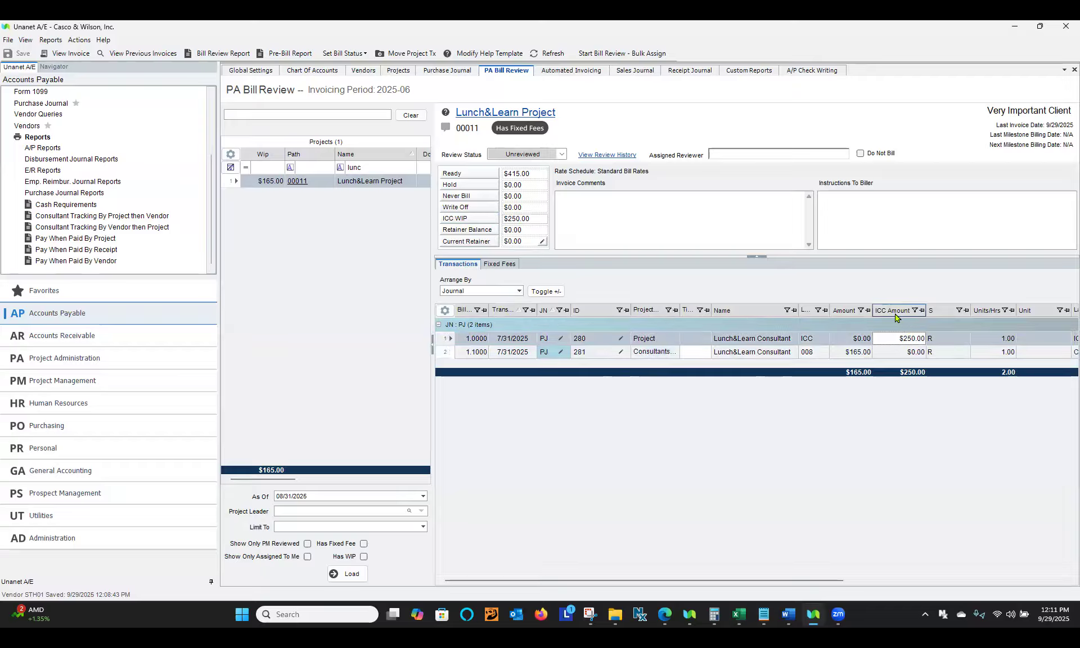
- Check the column choices of the bill review transactions list and examine the Amount of the second purchase journal transaction
left_click(445, 311)
left_click(484, 272)
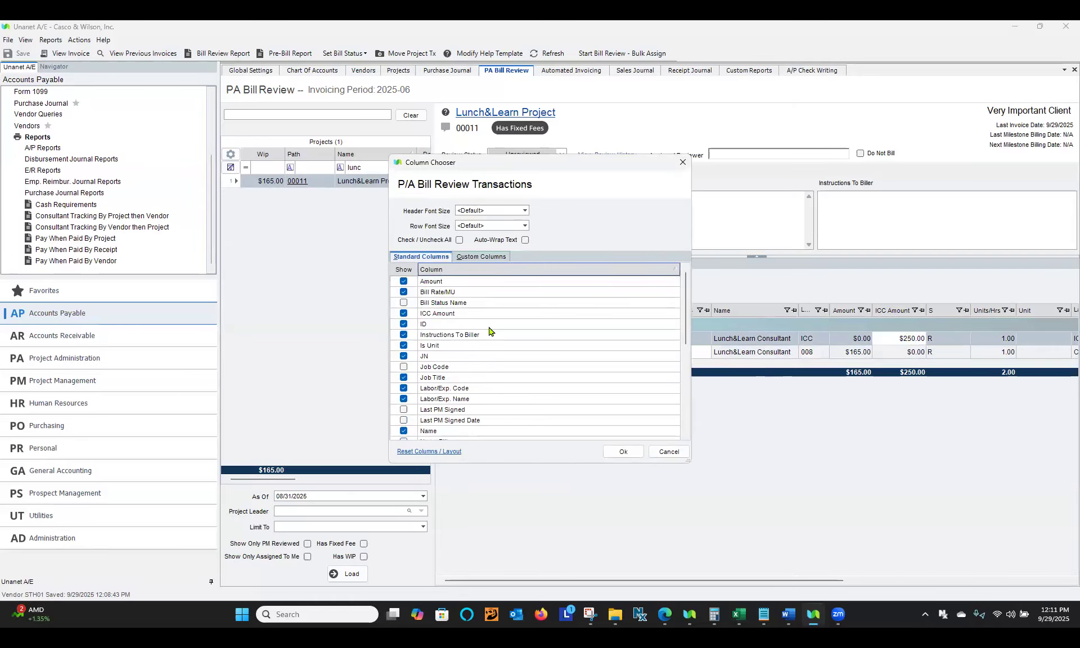
scroll(486, 349, "down", 4)
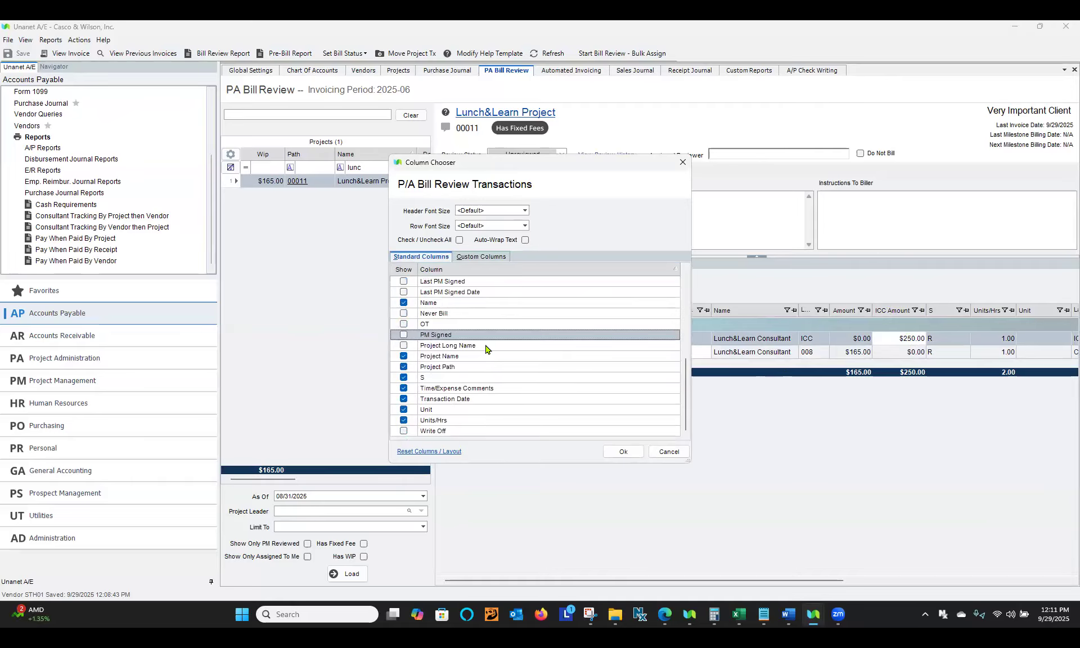
scroll(485, 348, "up", 4)
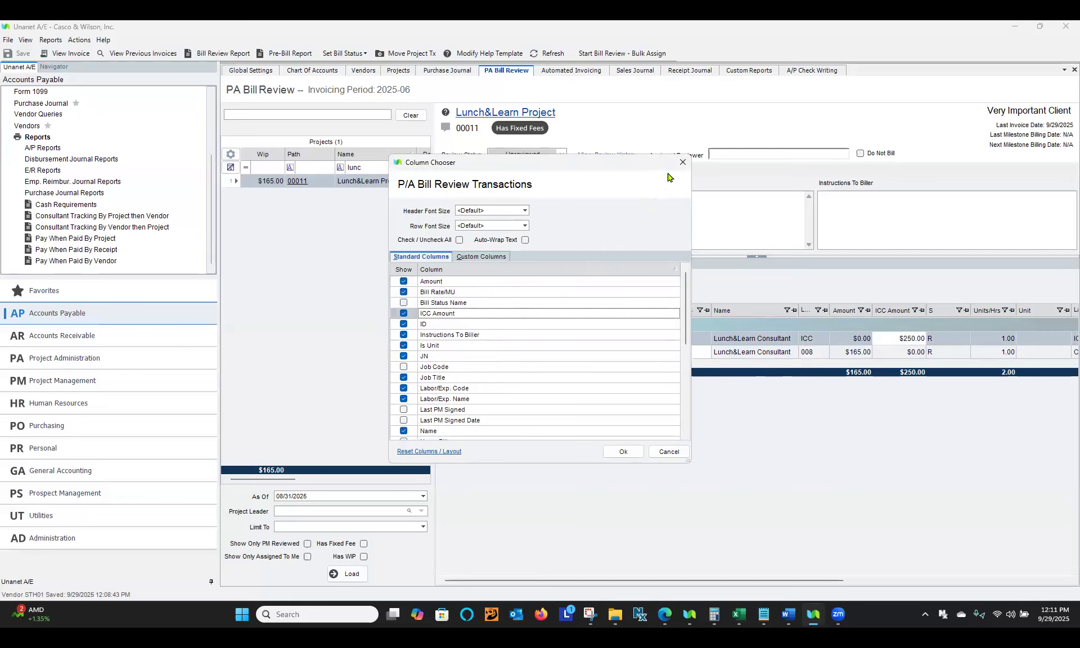
left_click(682, 162)
left_click(847, 353)
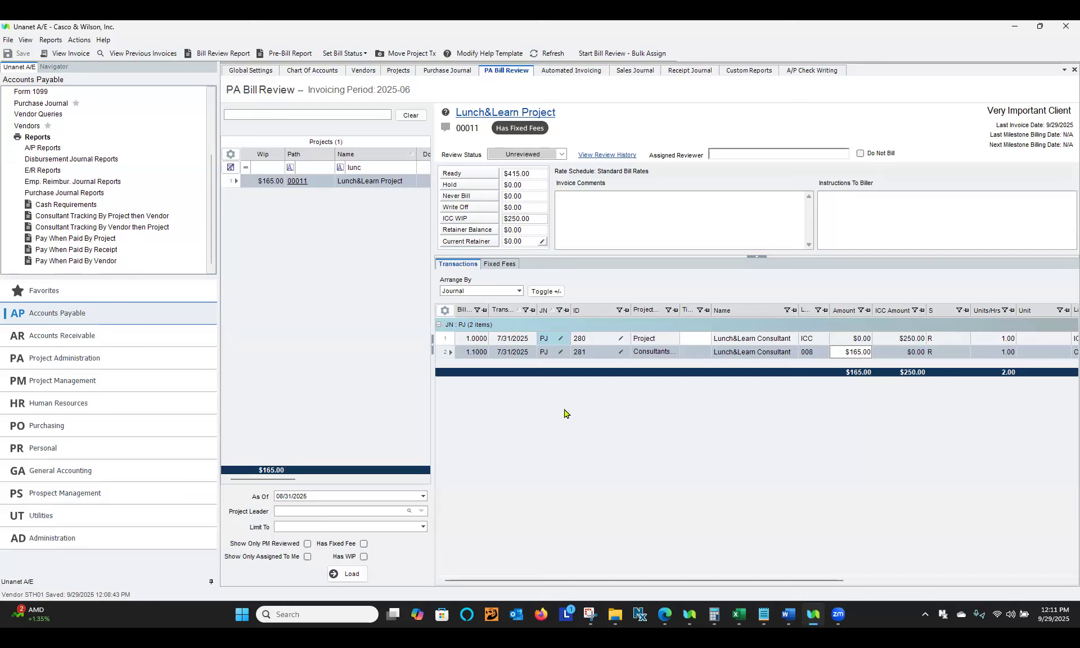
- Show the project's fixed fees and move the ICC Wip and OCC Wip columns directly after ICC Billed
left_click(509, 267)
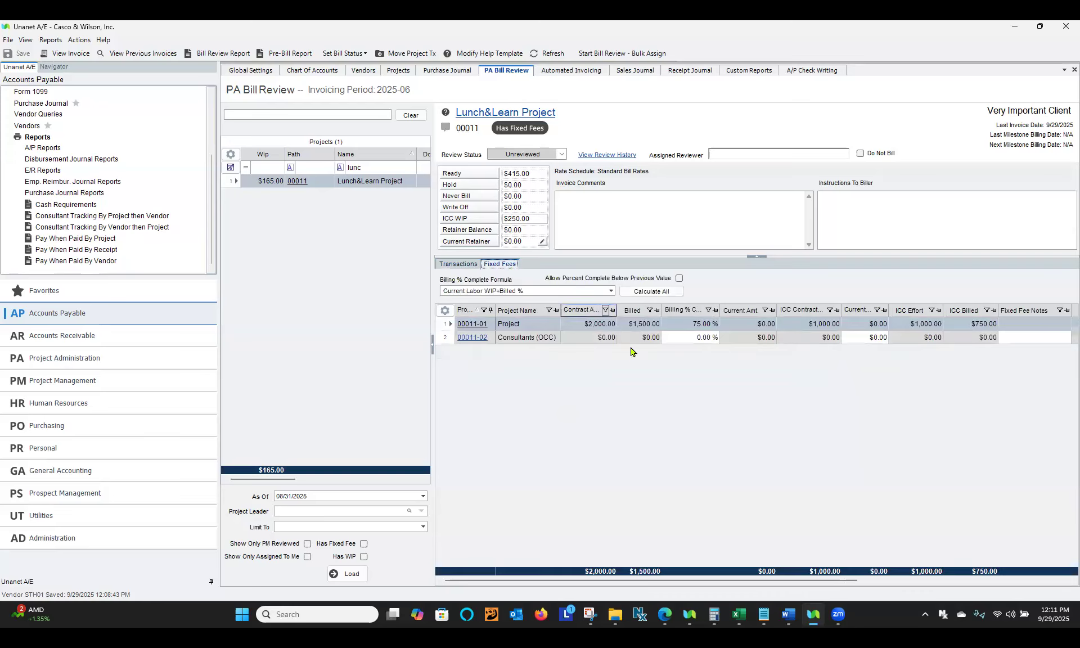
left_click_drag(803, 581, 856, 581)
left_click_drag(1019, 312, 951, 311)
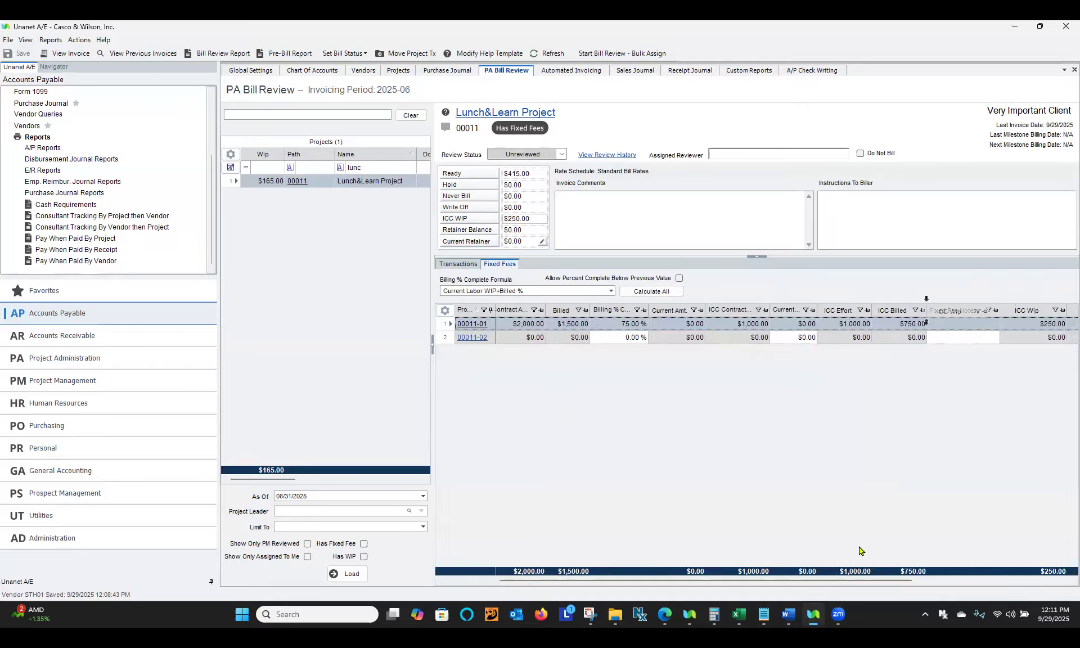
left_click_drag(824, 582, 900, 582)
left_click_drag(1049, 311, 902, 313)
left_click_drag(875, 582, 774, 582)
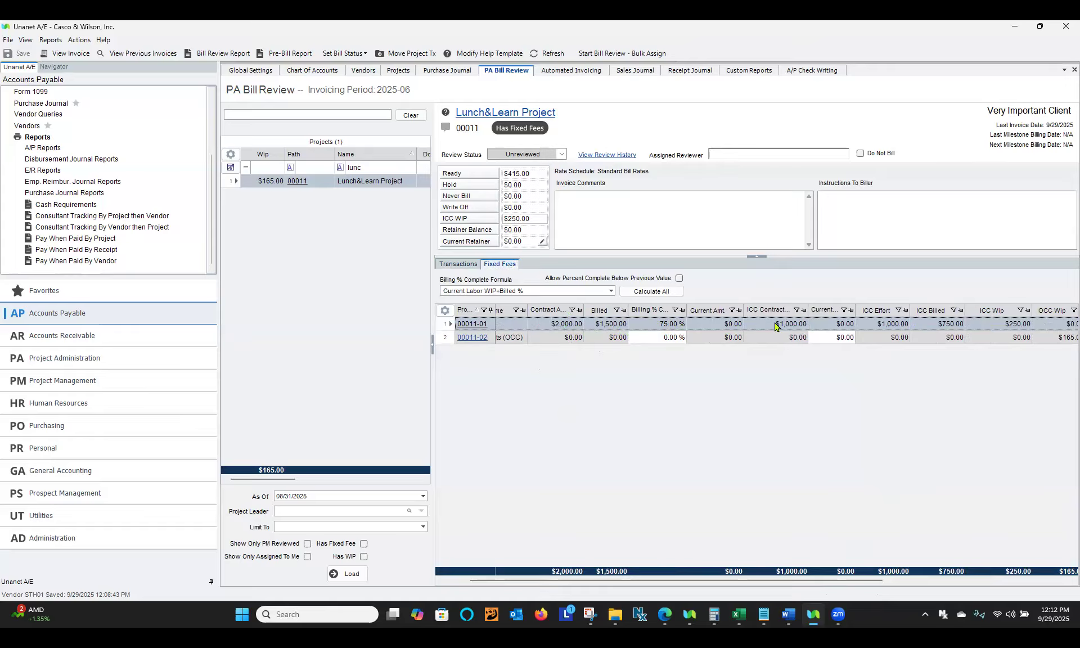
- Check the Fixed Fees column choices and widen the Current ICC to Apply column to fit its full heading
left_click(444, 311)
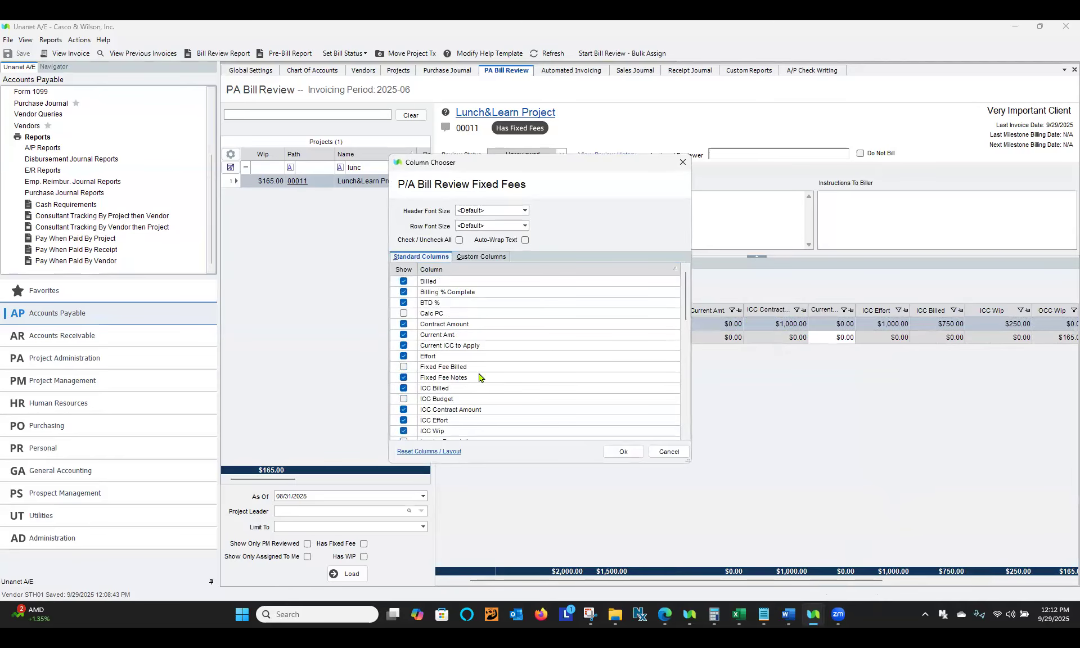
left_click(667, 452)
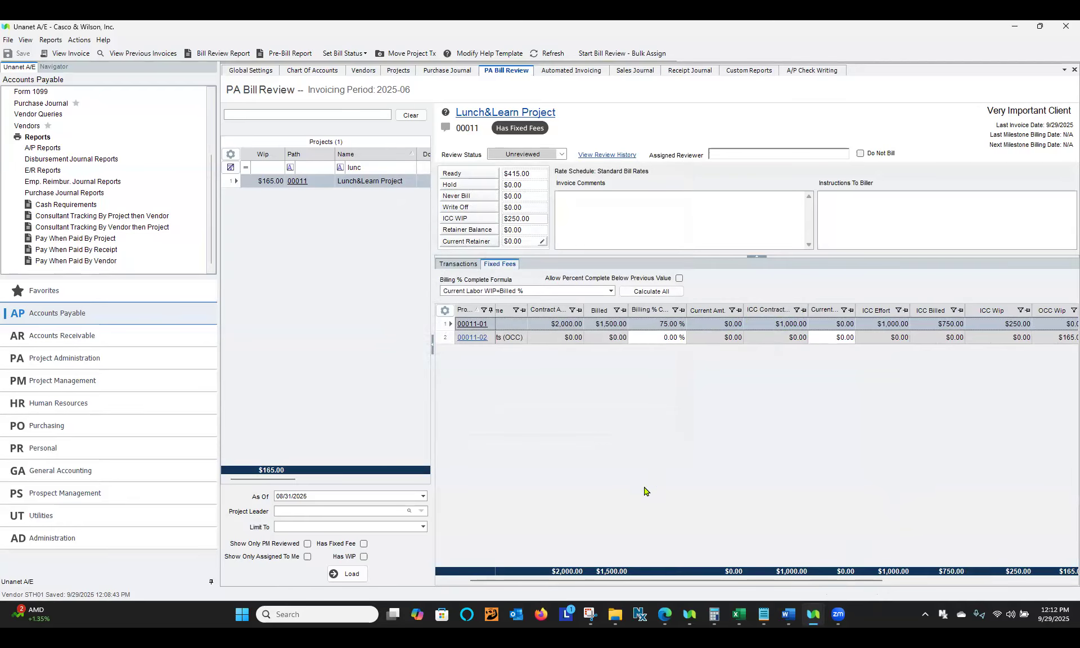
left_click_drag(613, 582, 615, 583)
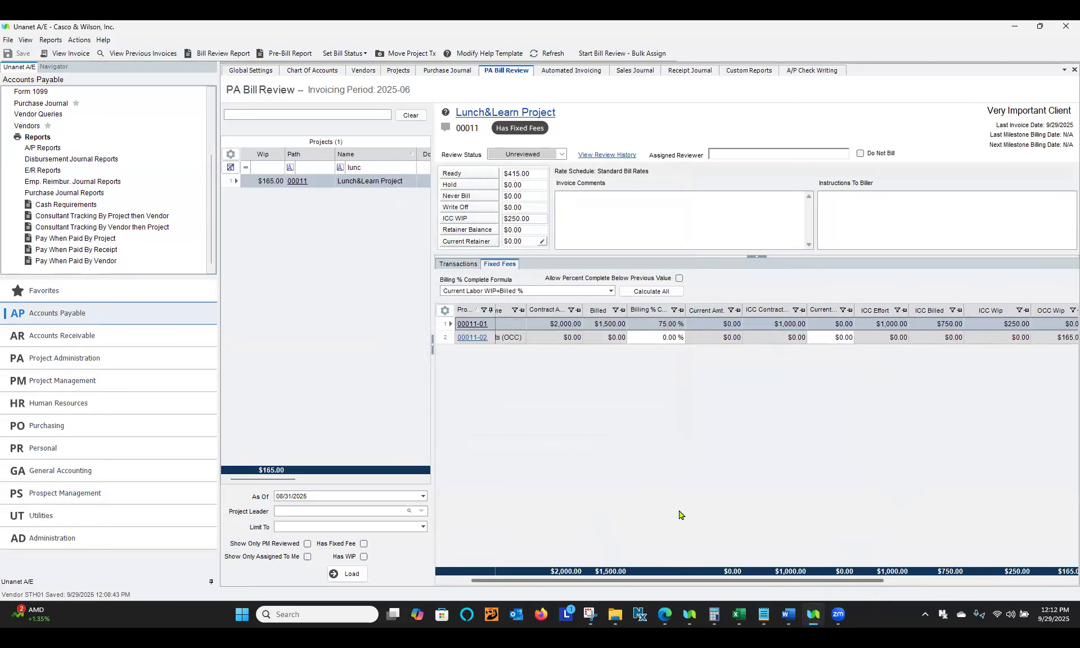
double_click(852, 307)
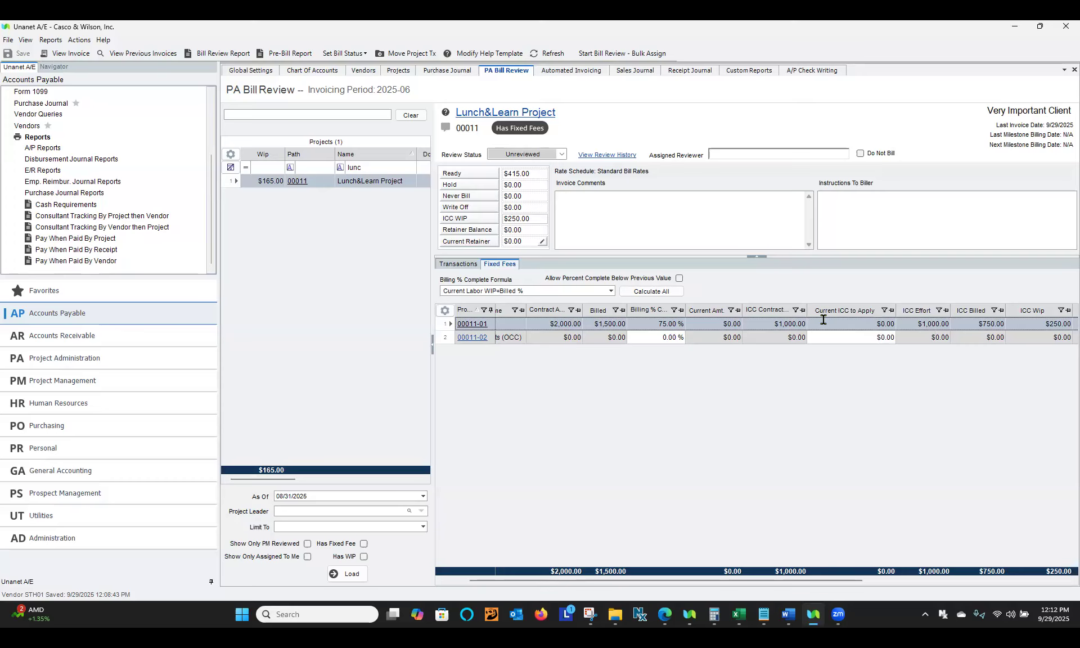
- Examine the ICC Effort, ICC Billed and WIP amounts of the Project fixed fee line 00011-01
left_click(931, 329)
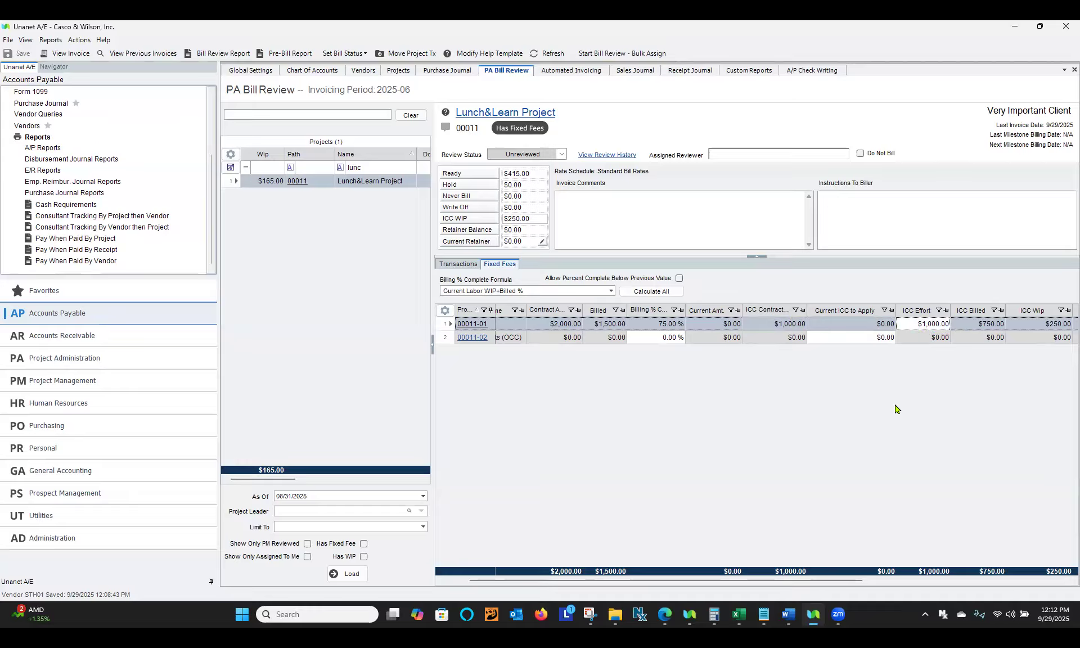
left_click(968, 327)
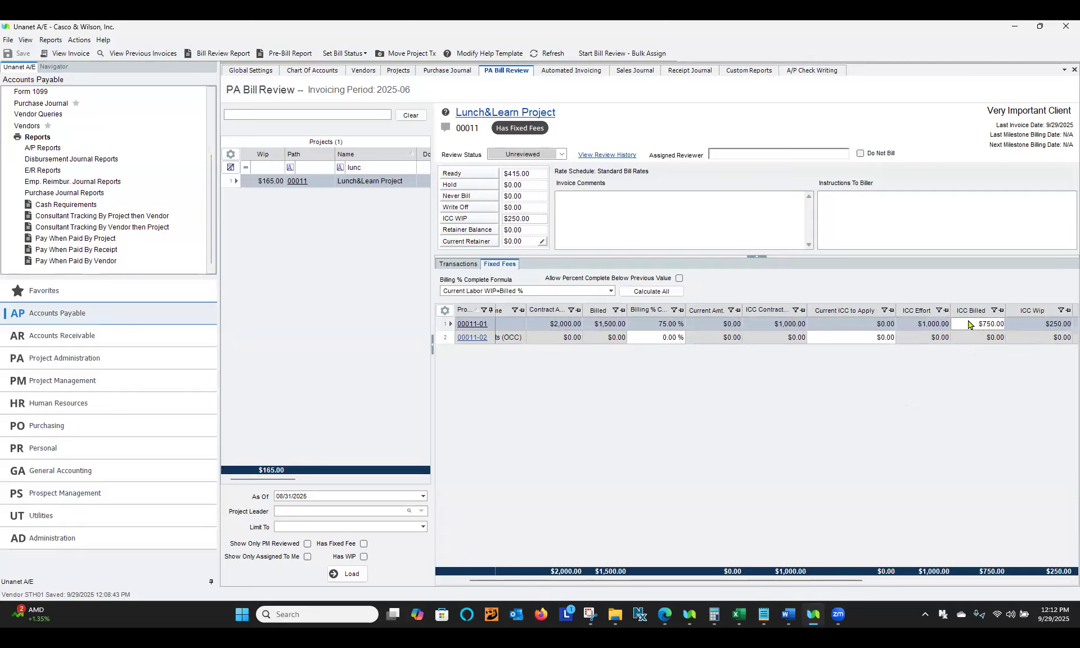
left_click_drag(816, 581, 904, 580)
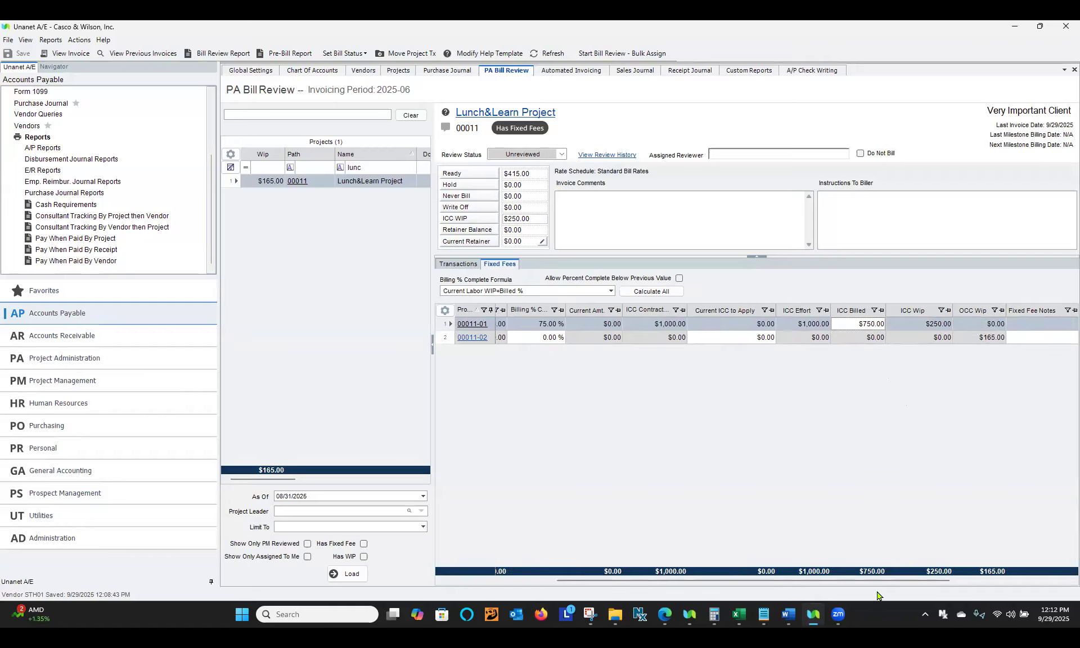
left_click_drag(877, 582, 721, 583)
left_click(683, 323)
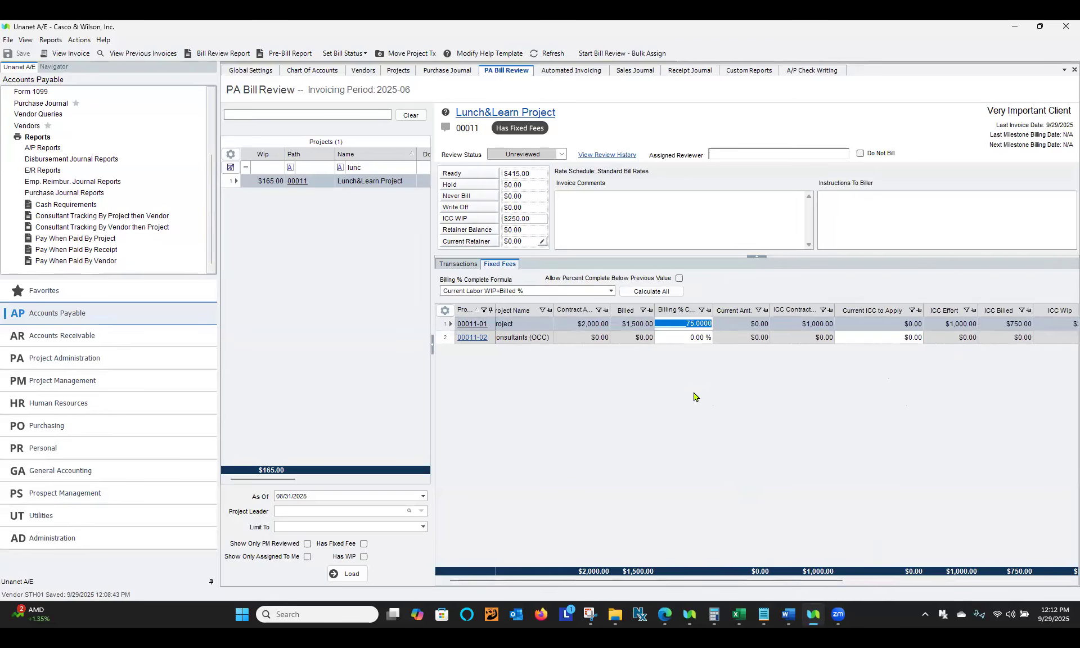
type("1,000.")
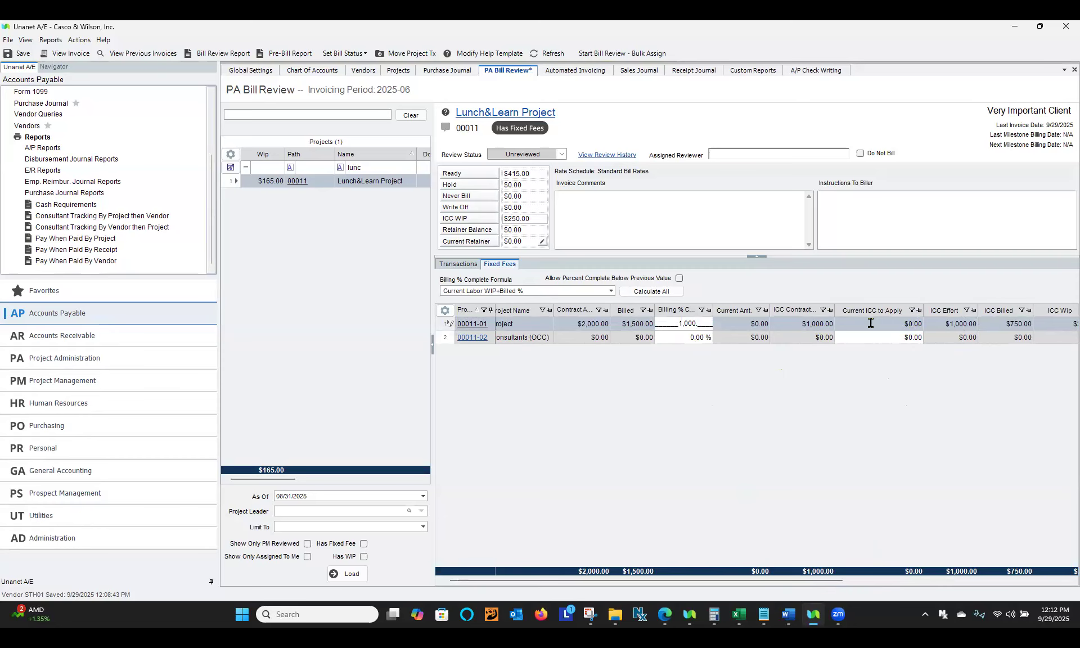
left_click(873, 324)
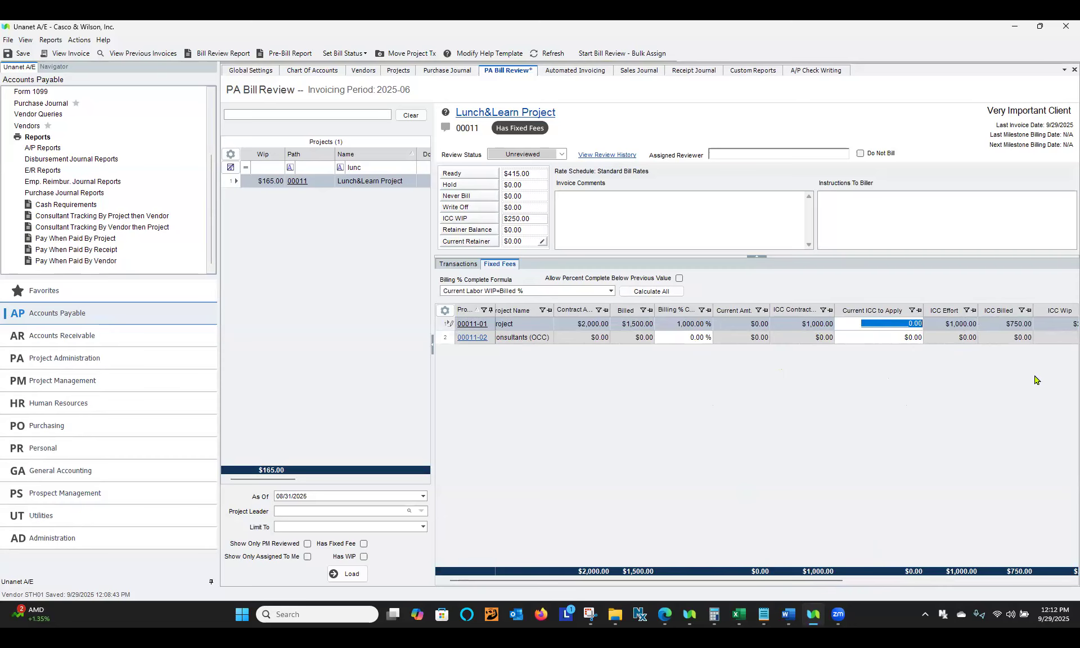
- Move the ICC Wip column directly after Current ICC to Apply in the fixed fees list
left_click_drag(1063, 316, 935, 320)
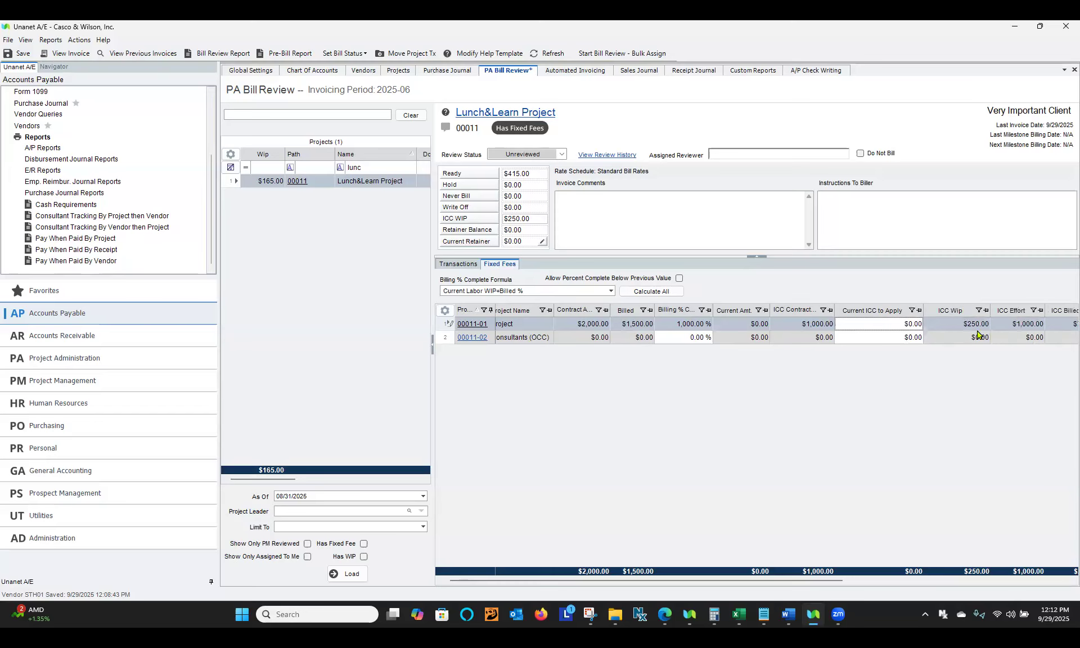
left_click(875, 323)
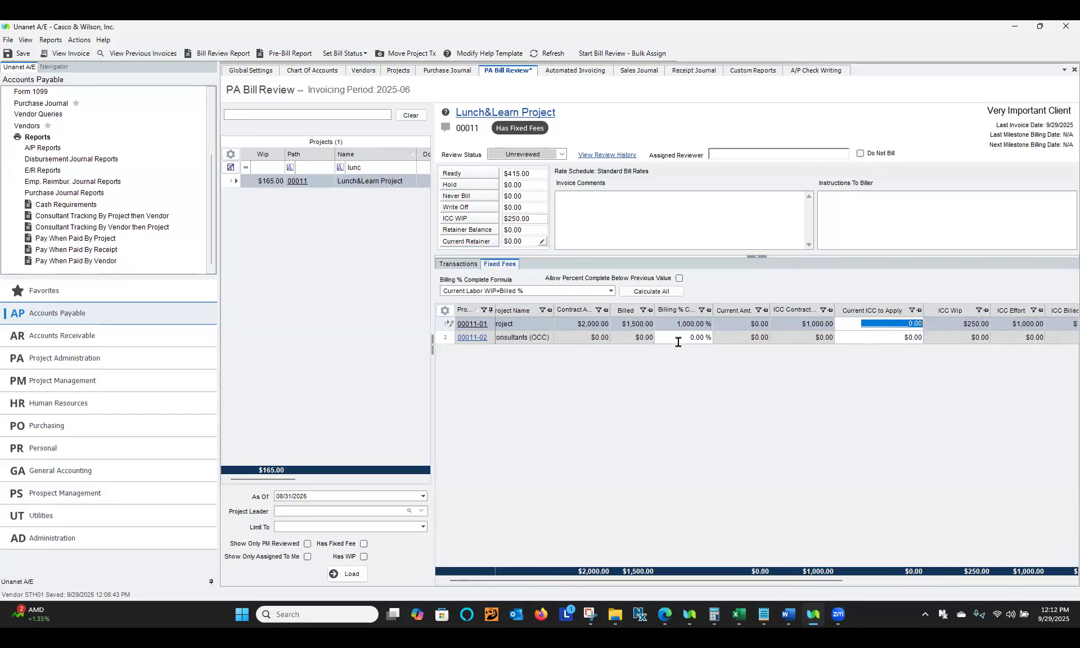
- Set fixed fee line 00011-01 to 100% billing complete with $250 of current ICC to apply, and save the bill review
left_click(677, 323)
type("1")
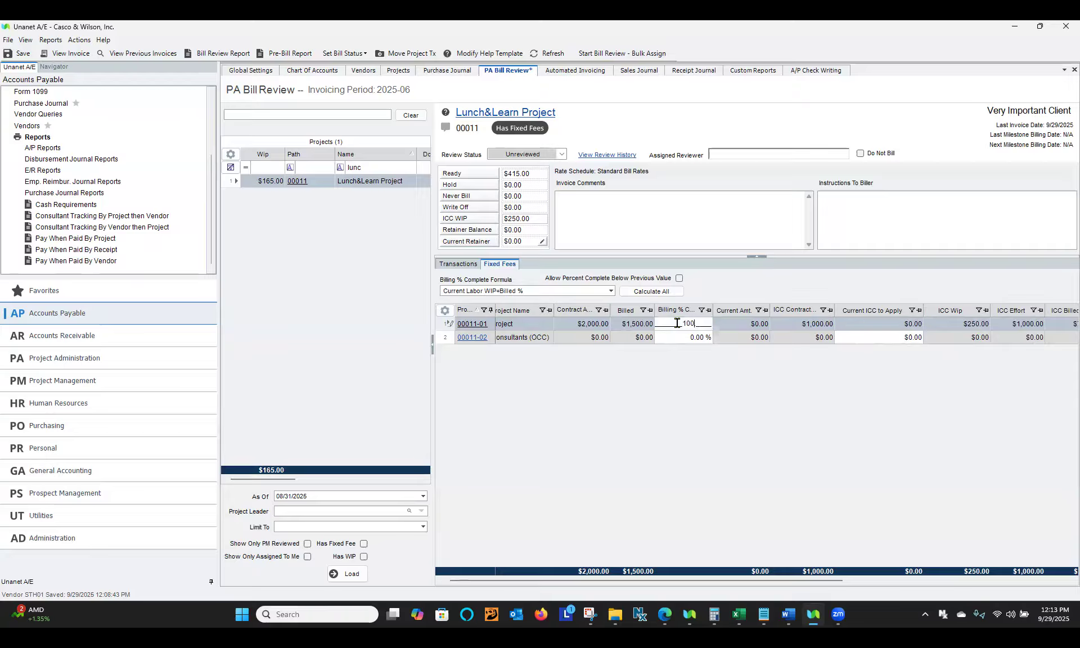
type("00")
left_click(867, 325)
type("2")
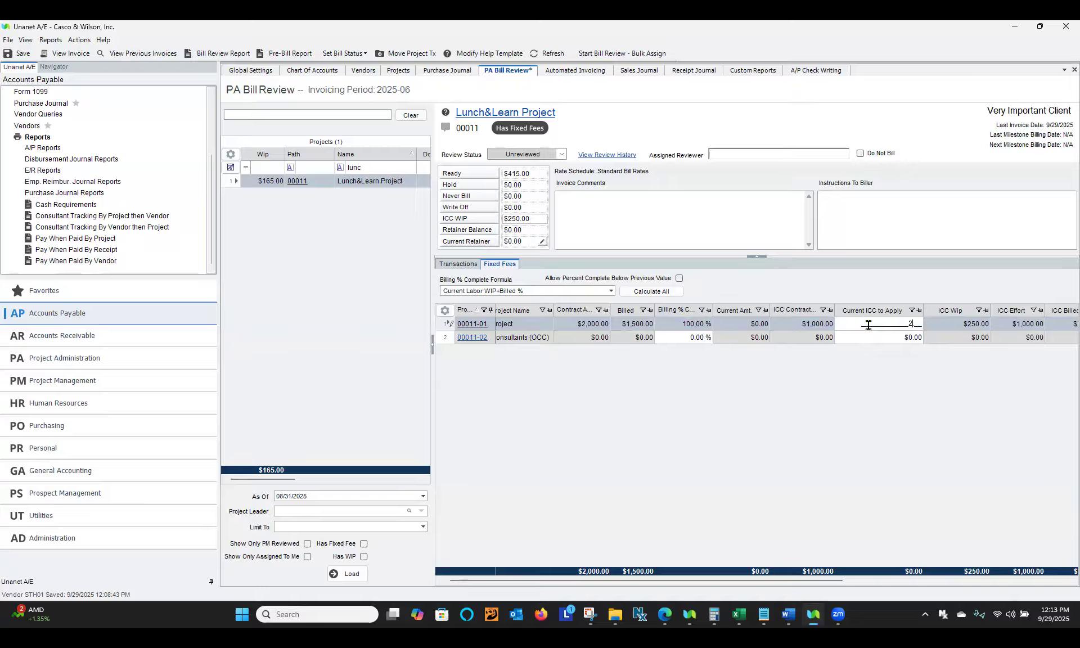
type("50")
left_click(892, 241)
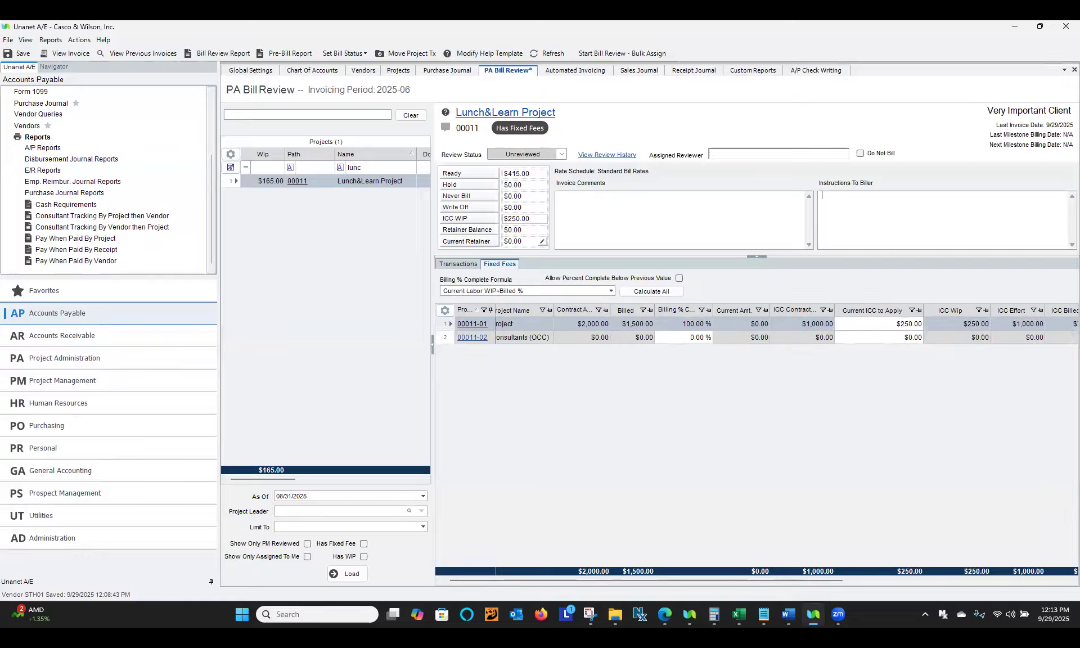
left_click(11, 53)
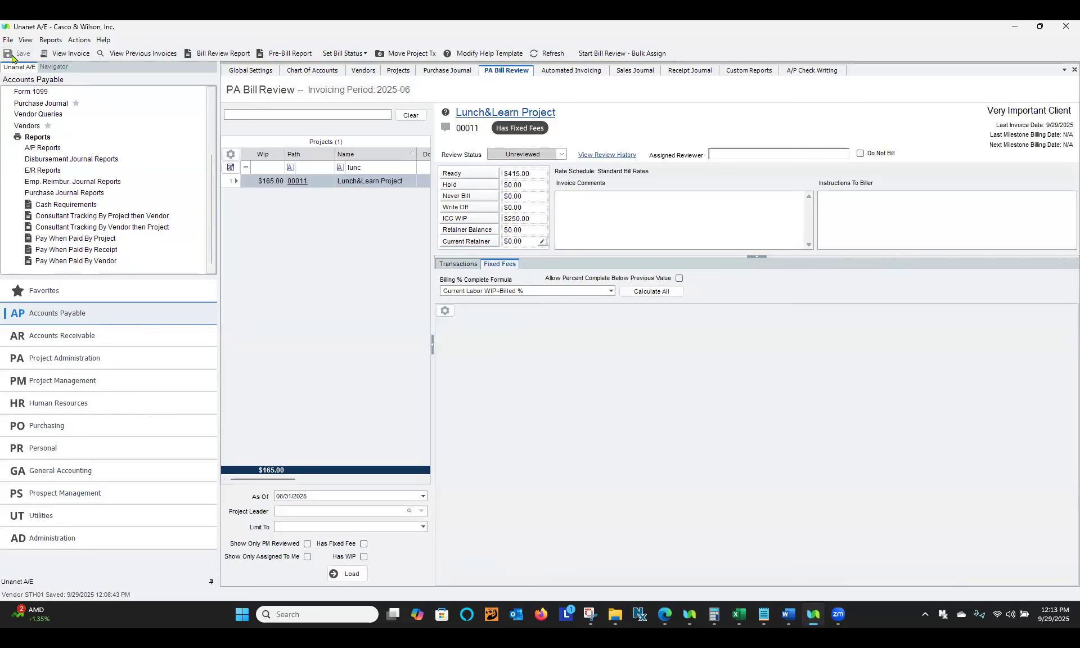
- Run automated invoicing for the Lunch&Learn Project and preview its draft invoice
left_click(66, 54)
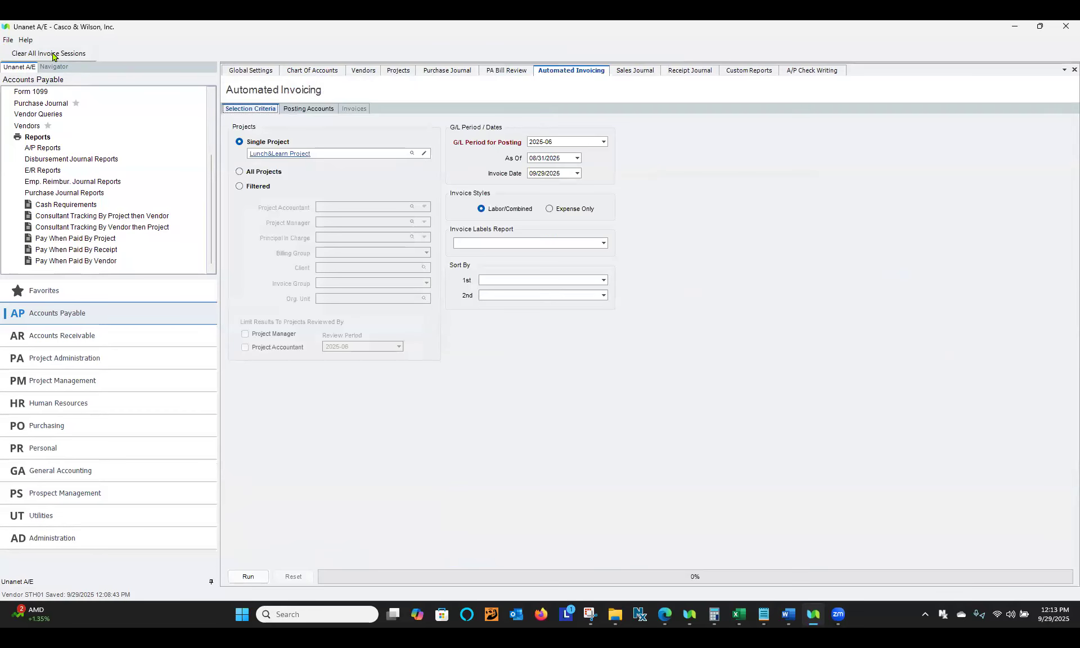
left_click(241, 579)
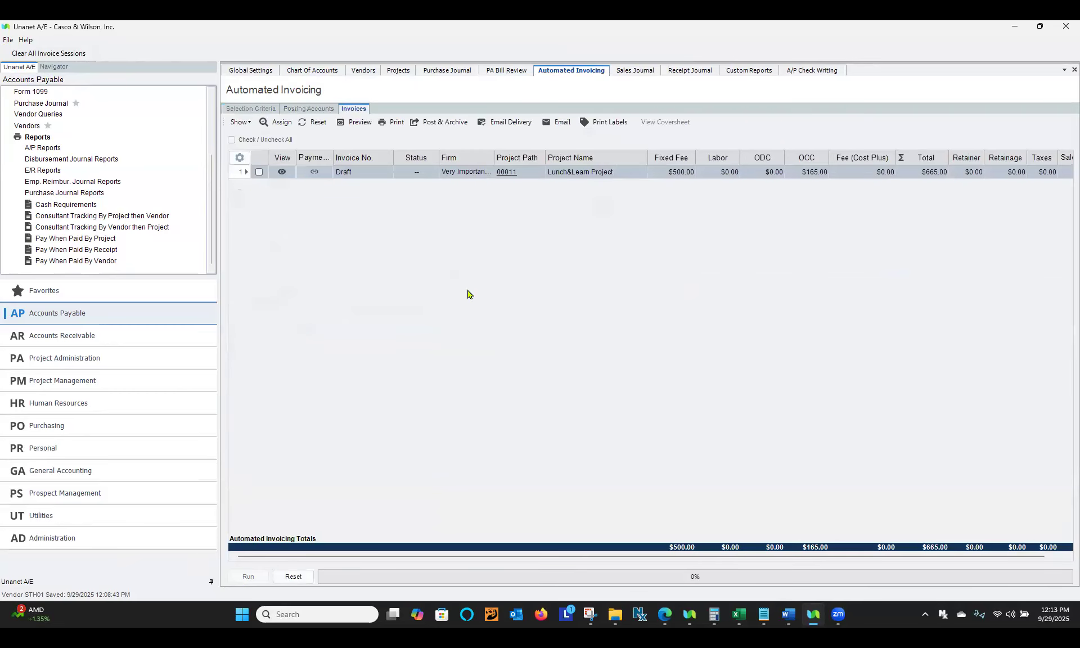
left_click(257, 171)
left_click(344, 124)
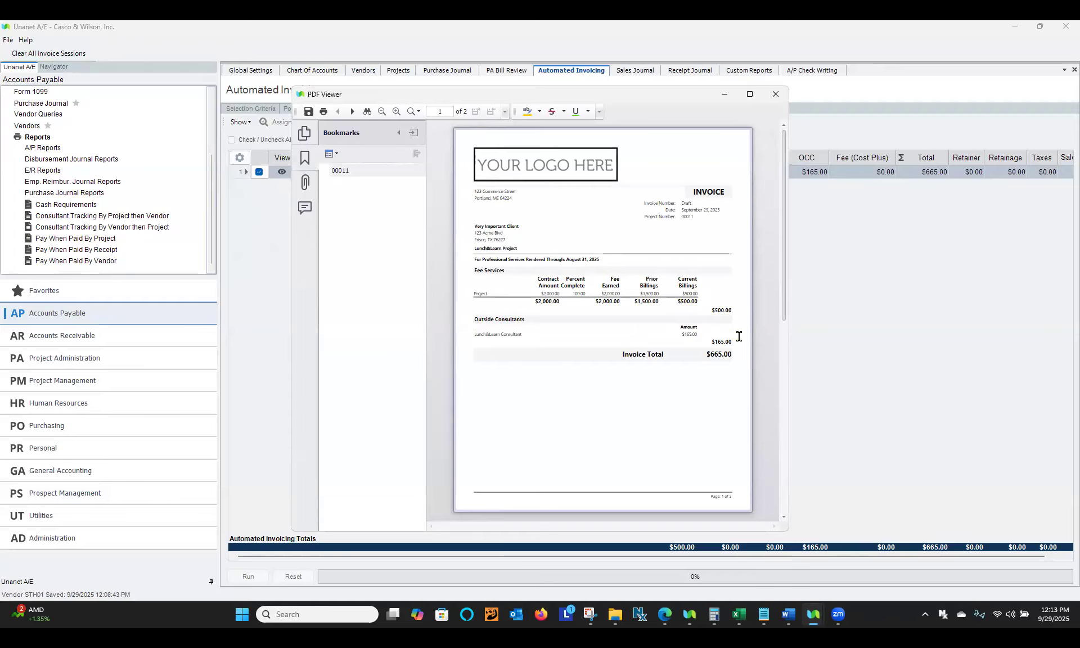
left_click(775, 94)
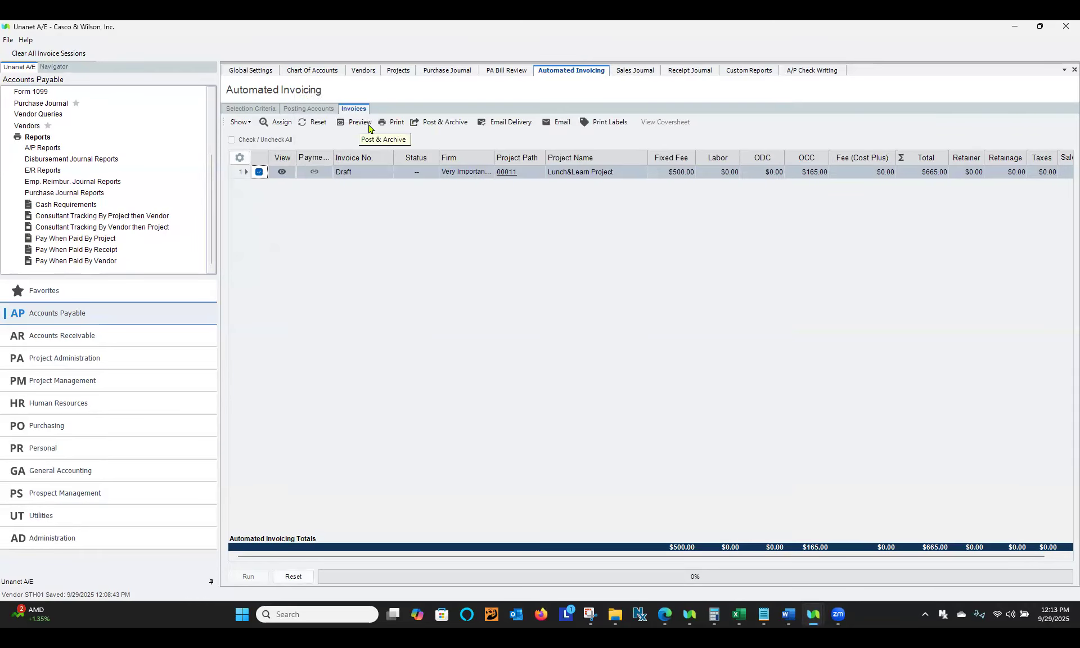
- Assign an invoice number to the Lunch&Learn Project draft, and post and archive the invoice
left_click(281, 121)
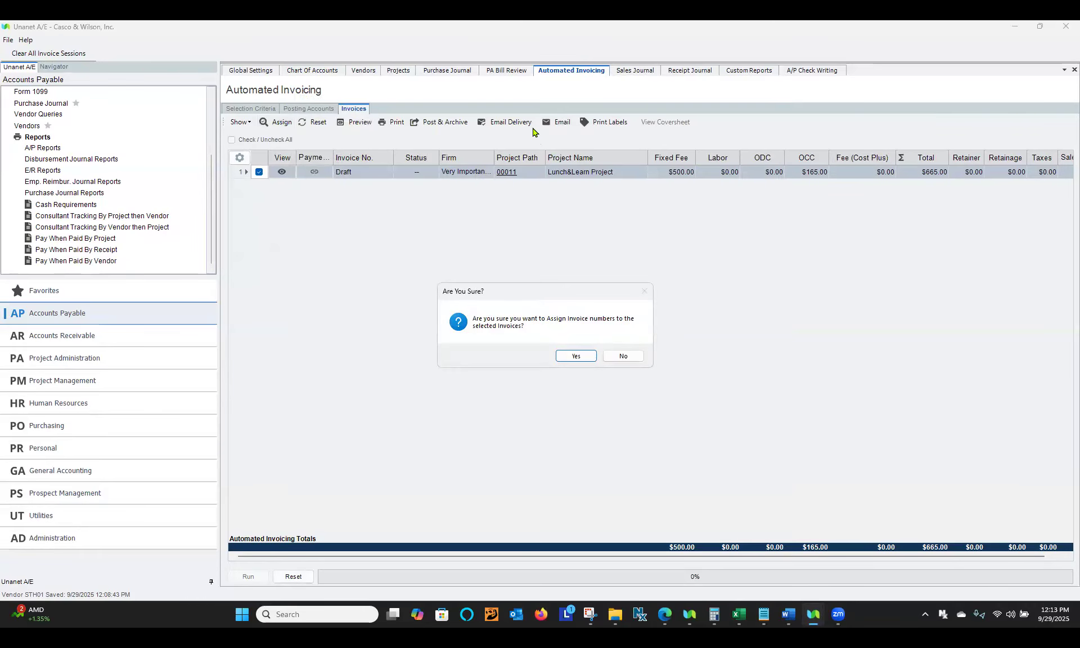
left_click(585, 356)
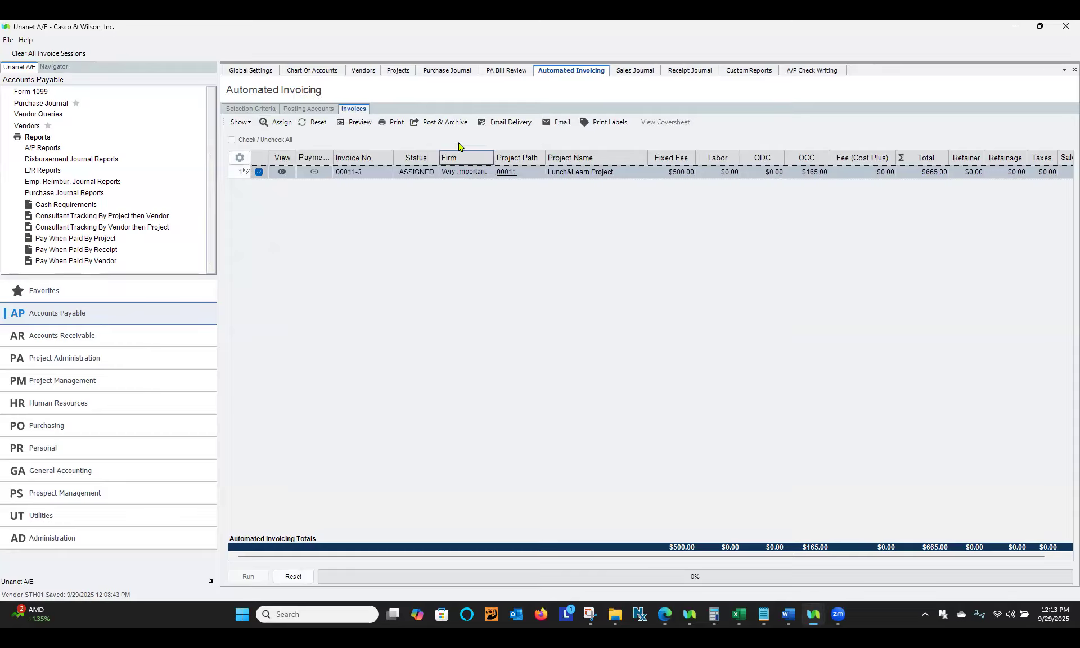
left_click(444, 121)
left_click(560, 411)
left_click(549, 375)
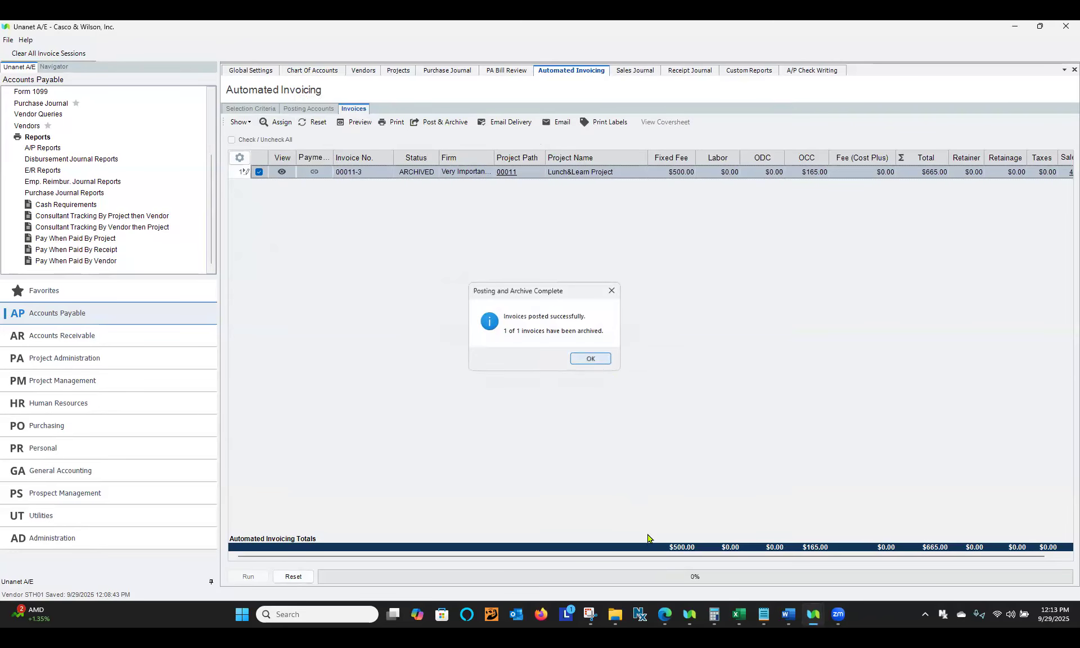
left_click(588, 357)
- Open the archived invoice's sales journal entry and examine its contract consulting, consulting and fixed fee revenue lines
left_click_drag(651, 561, 748, 558)
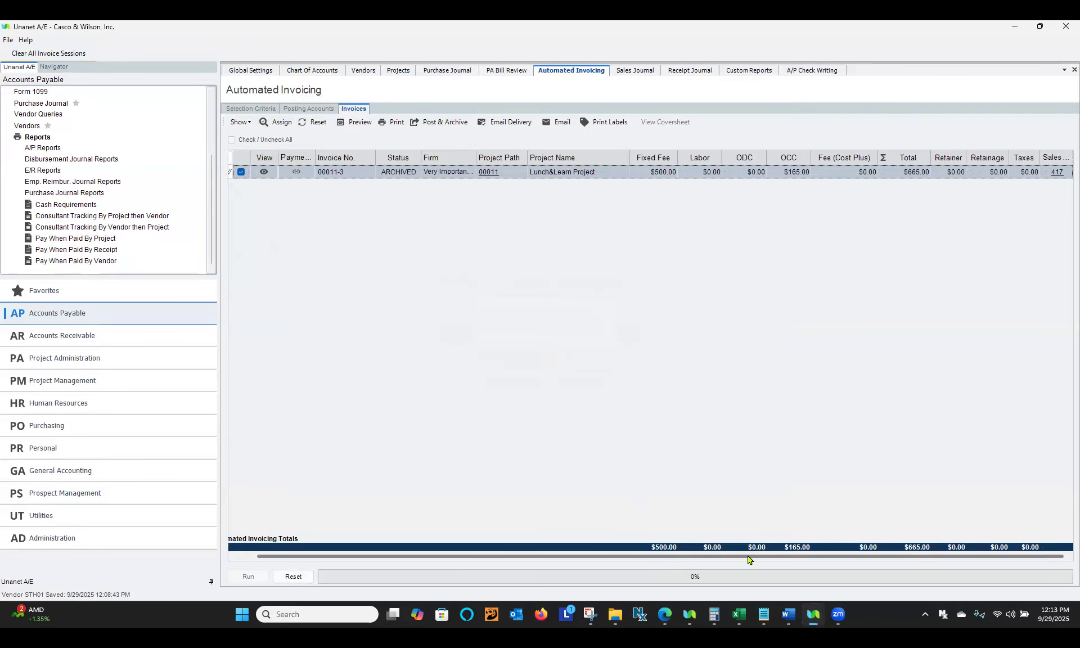
left_click(1057, 172)
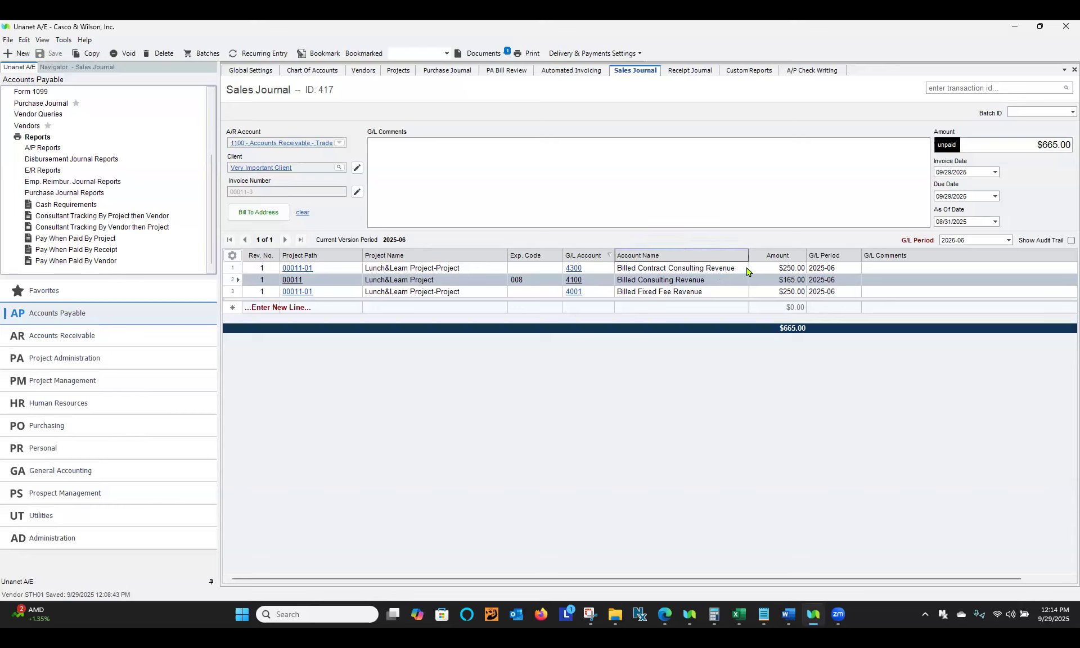
left_click(710, 271)
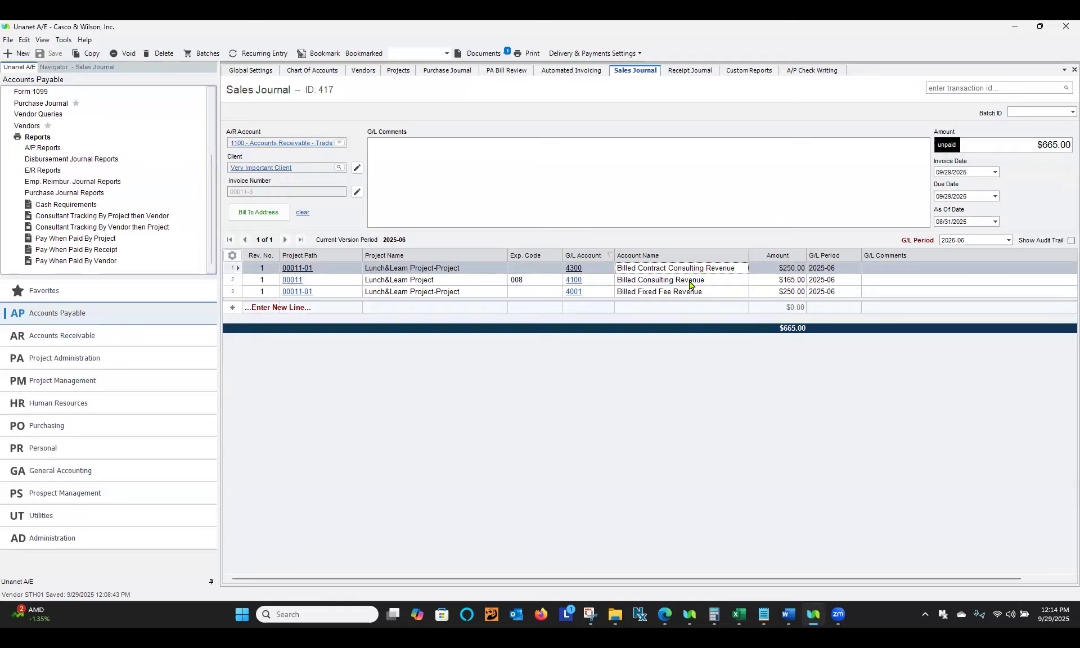
left_click(691, 281)
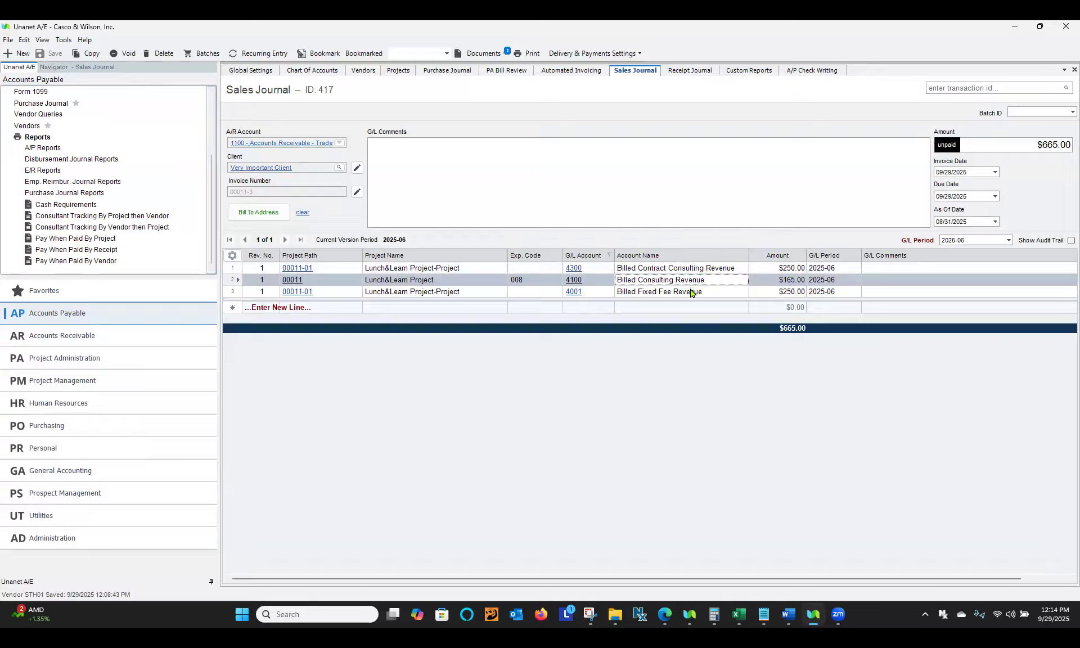
left_click(722, 293)
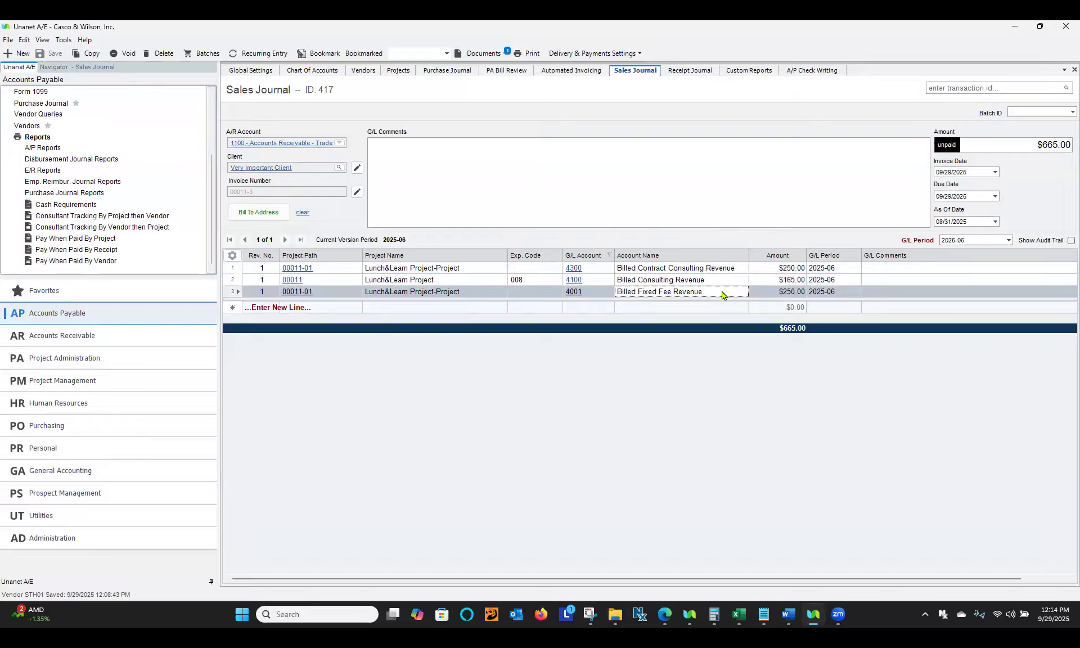
- Review the sales journal entry's revenue amounts and open its links to examine the linked consultant purchases
left_click(756, 267)
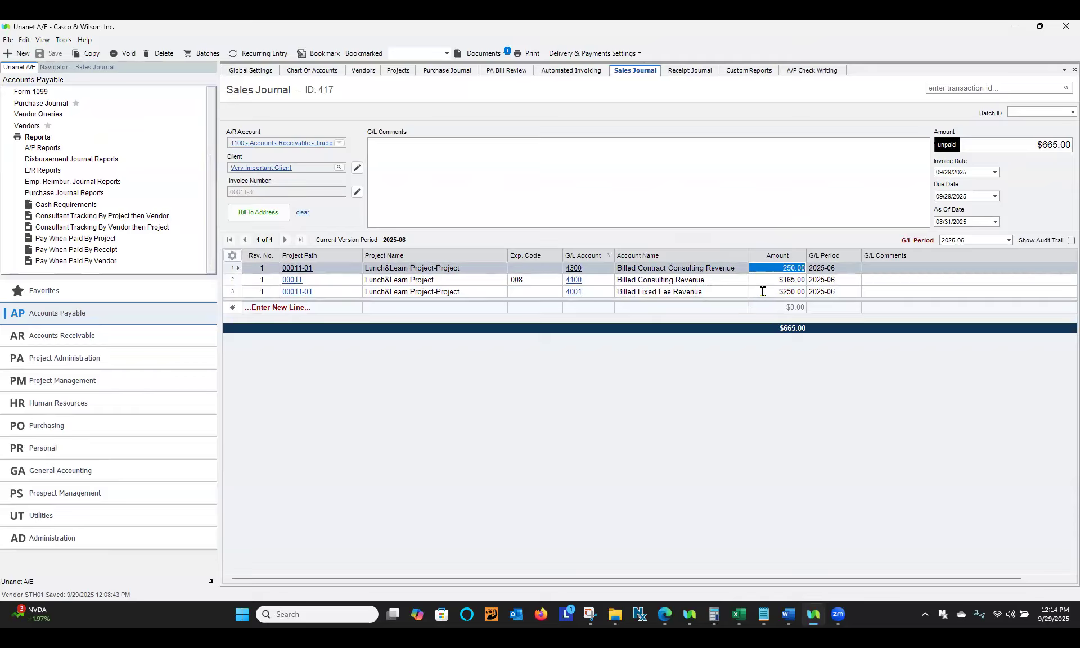
left_click(762, 291)
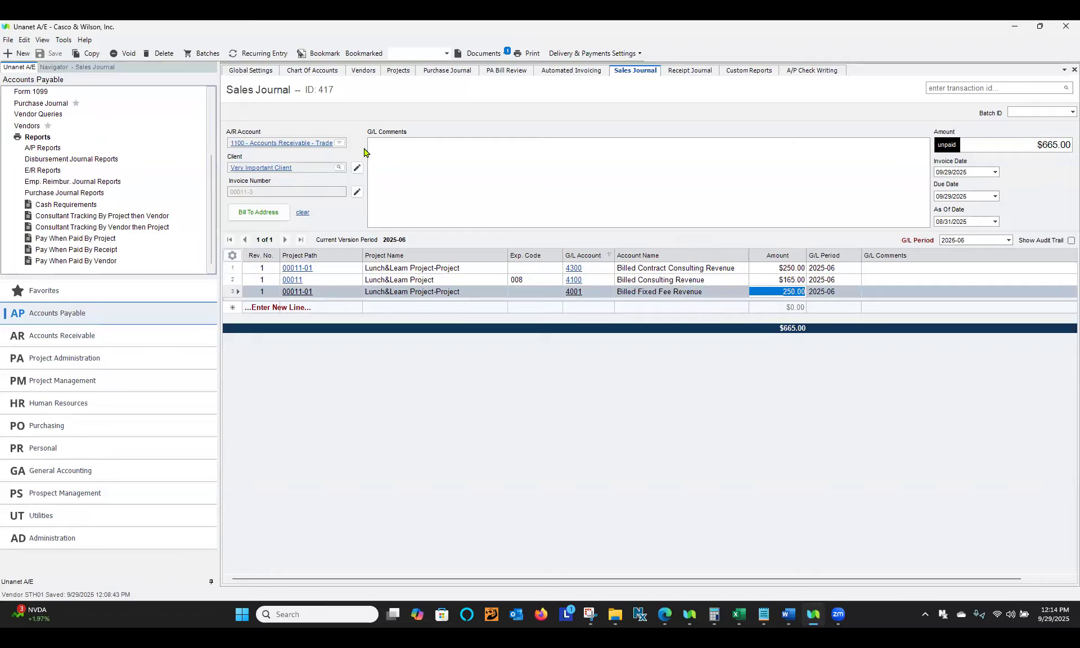
left_click(63, 41)
left_click(70, 93)
left_click(463, 213)
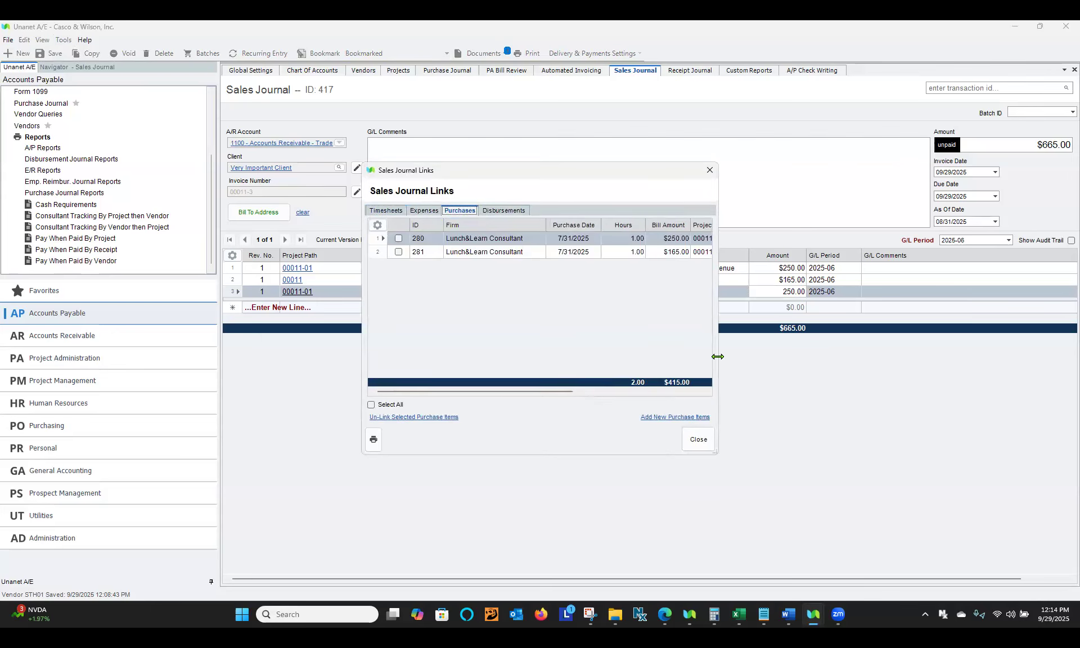
left_click_drag(717, 357, 871, 356)
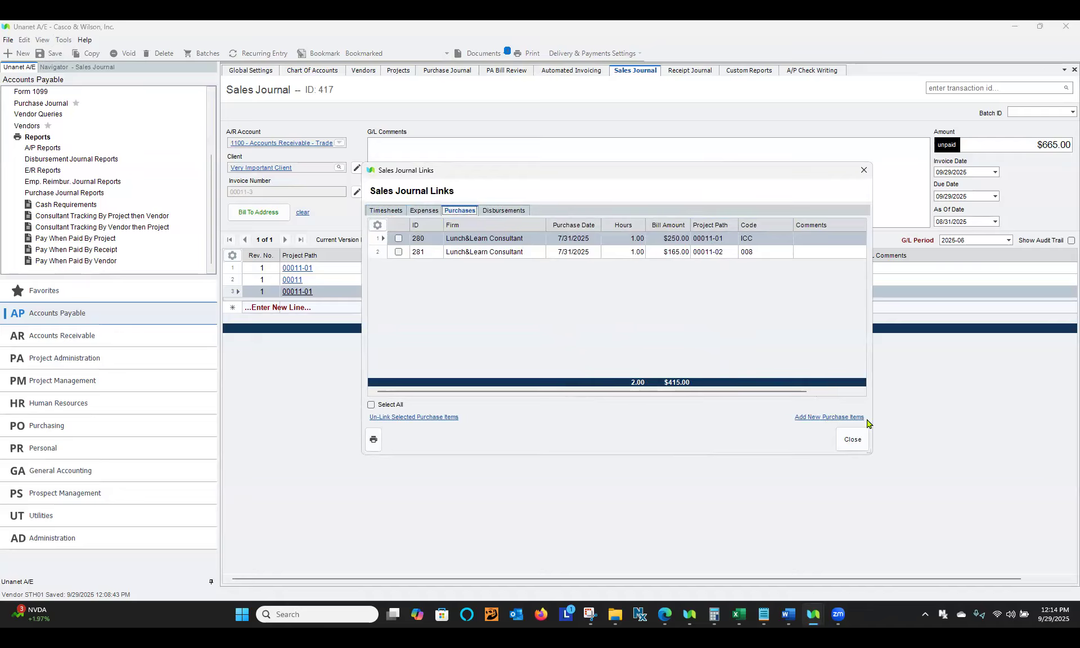
- Check for additional purchase items available to link to the sales journal entry, and close the links without adding any
left_click(802, 416)
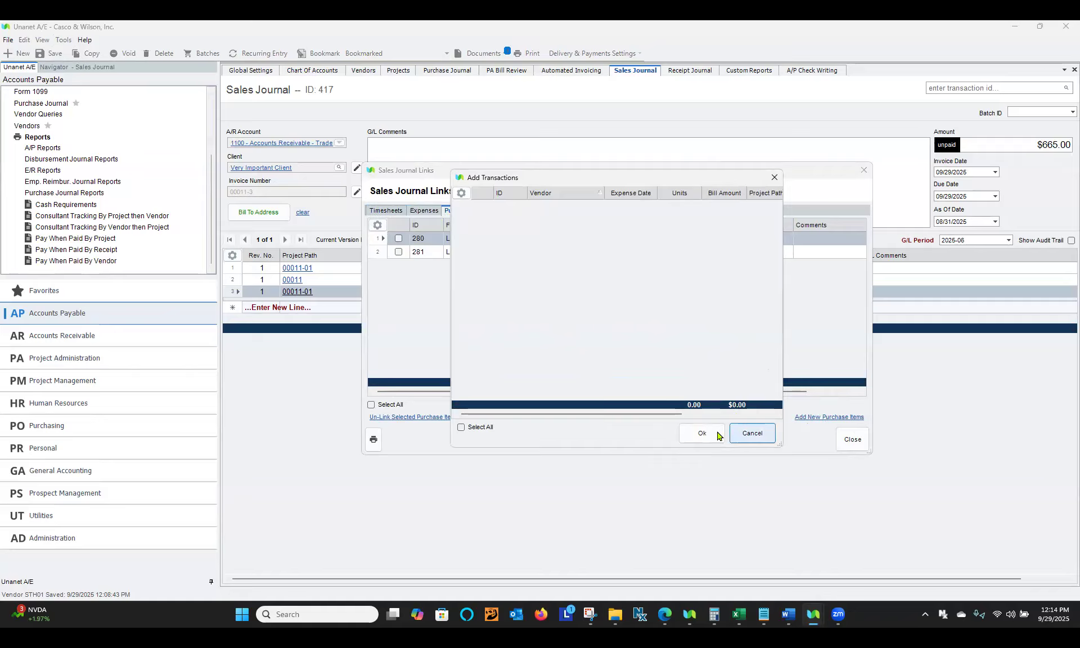
left_click(738, 436)
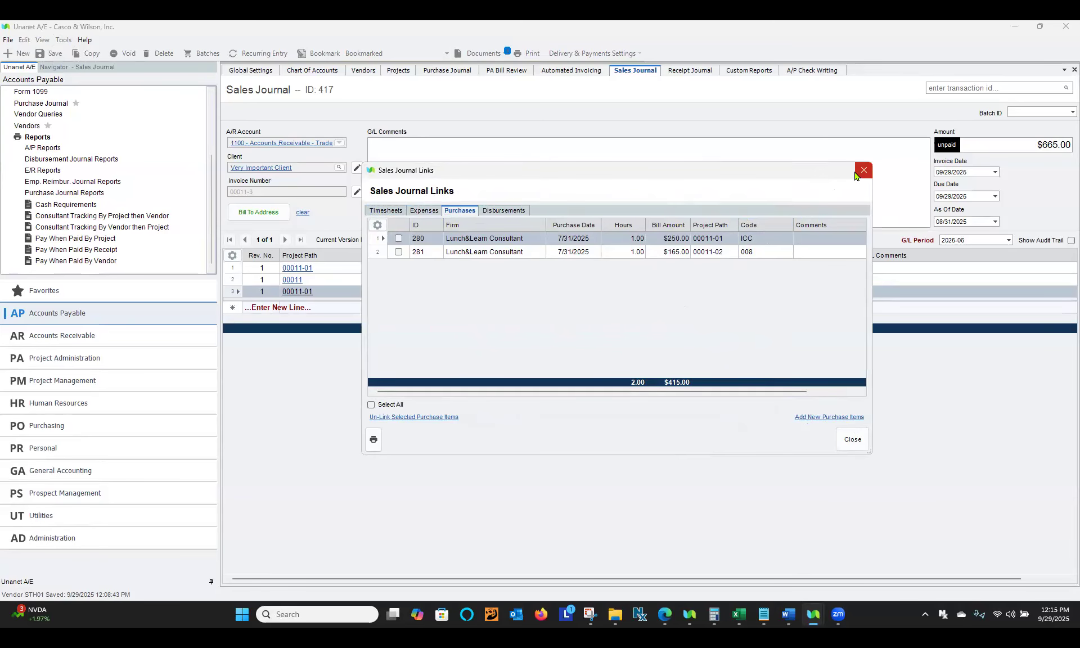
left_click(754, 241)
left_click(867, 176)
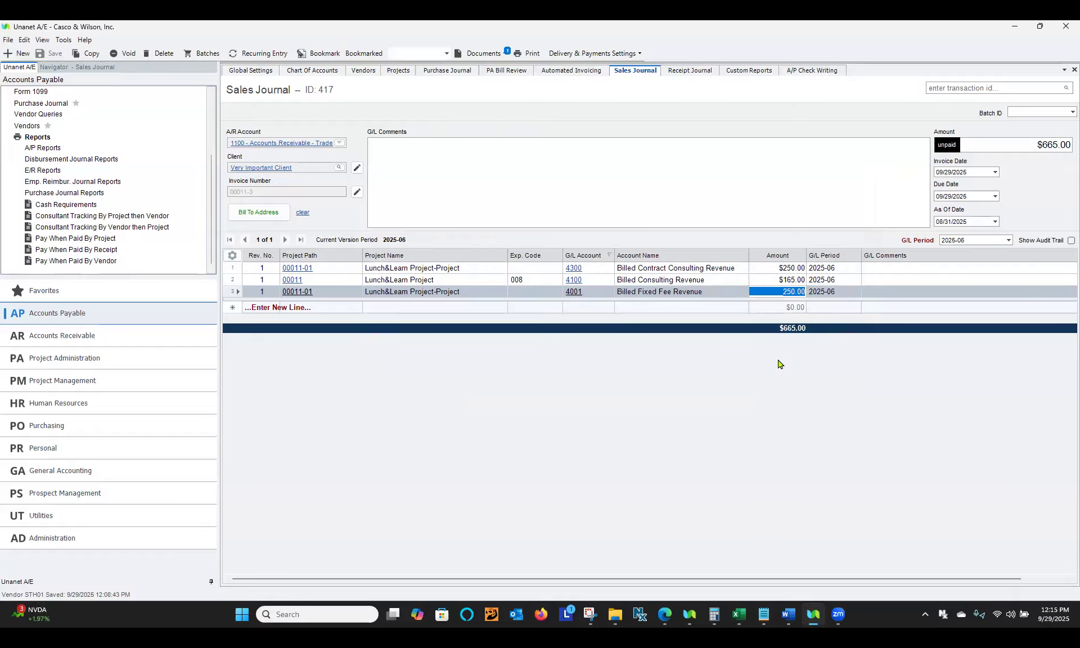
- Copy the sales journal's invoice number and create a new receipt journal entry from open invoice 00011-3 with its distribution lines
left_click(357, 192)
key("ctrl+c")
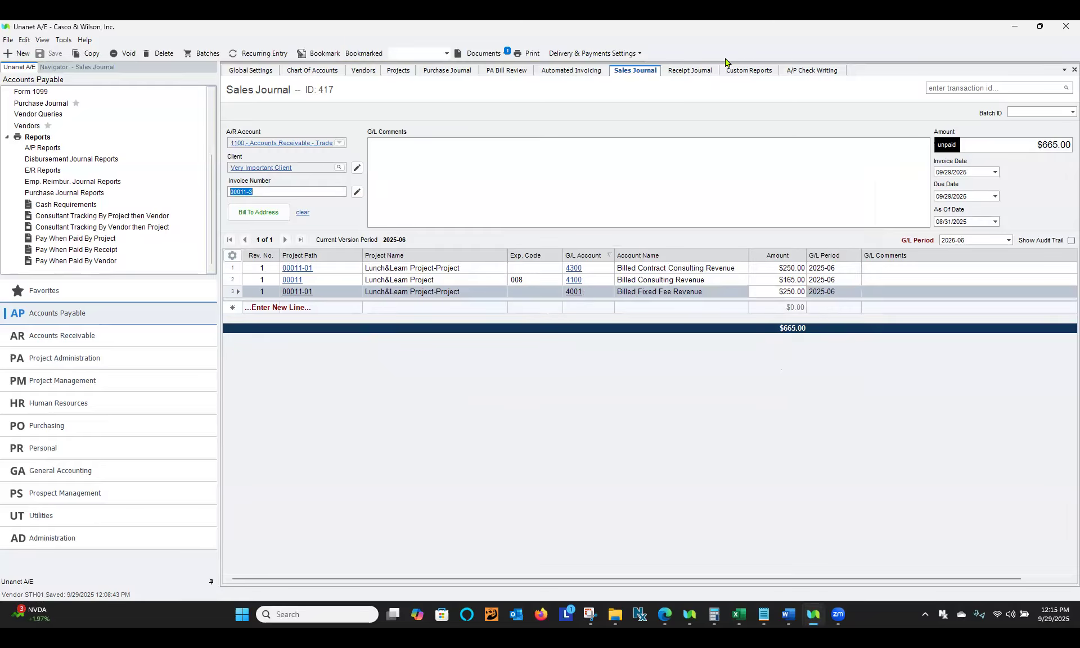
left_click(689, 76)
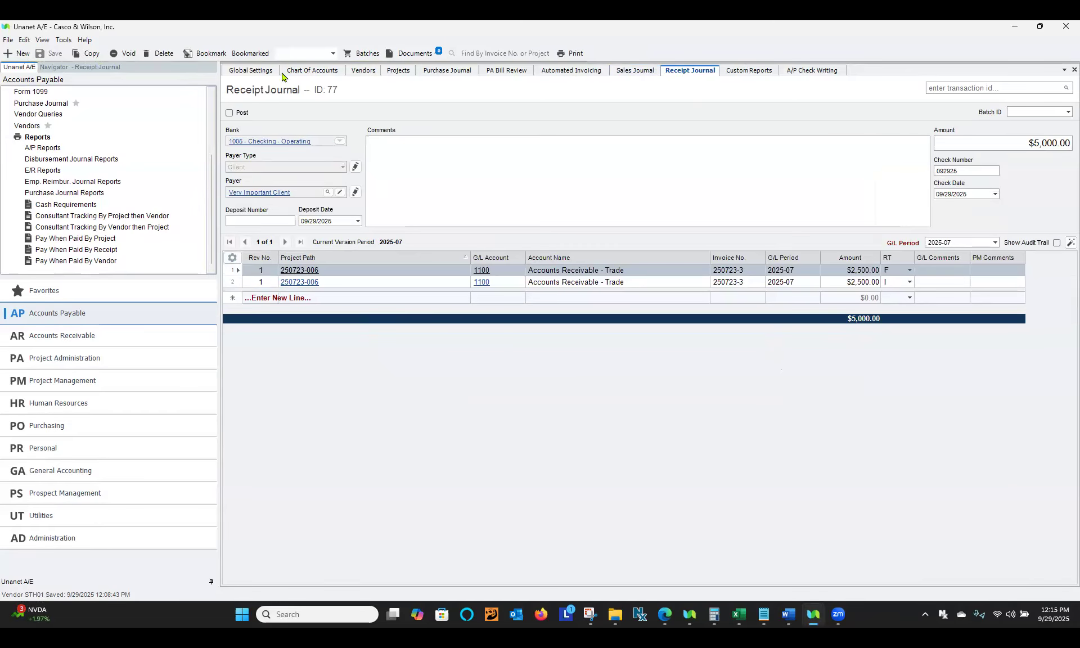
key("ctrl+n")
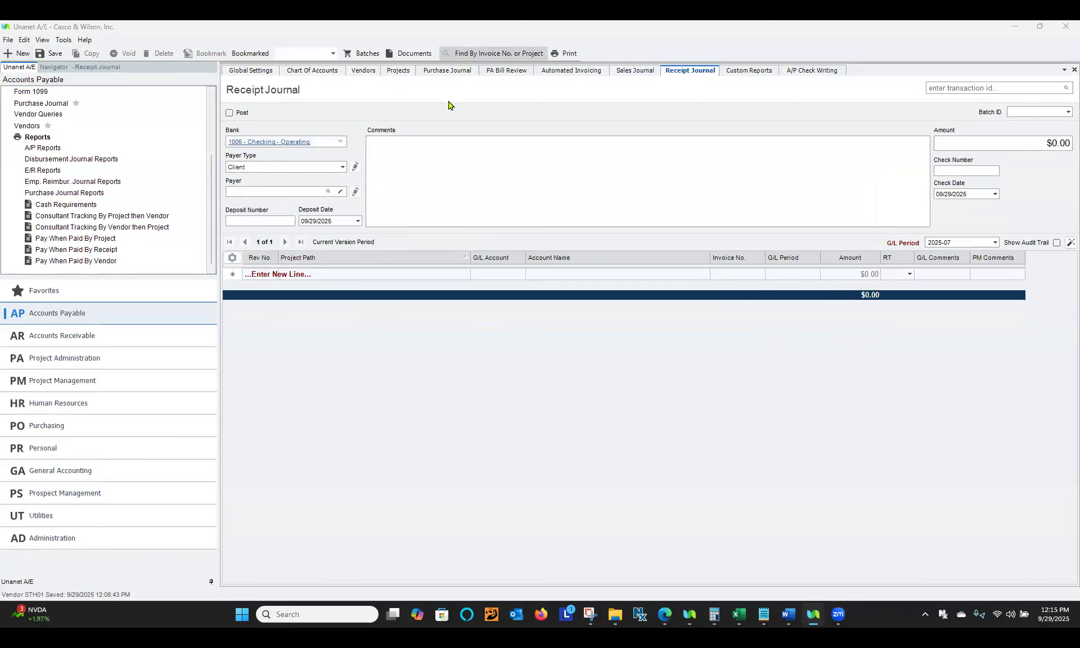
key("ctrl+v")
left_click(483, 242)
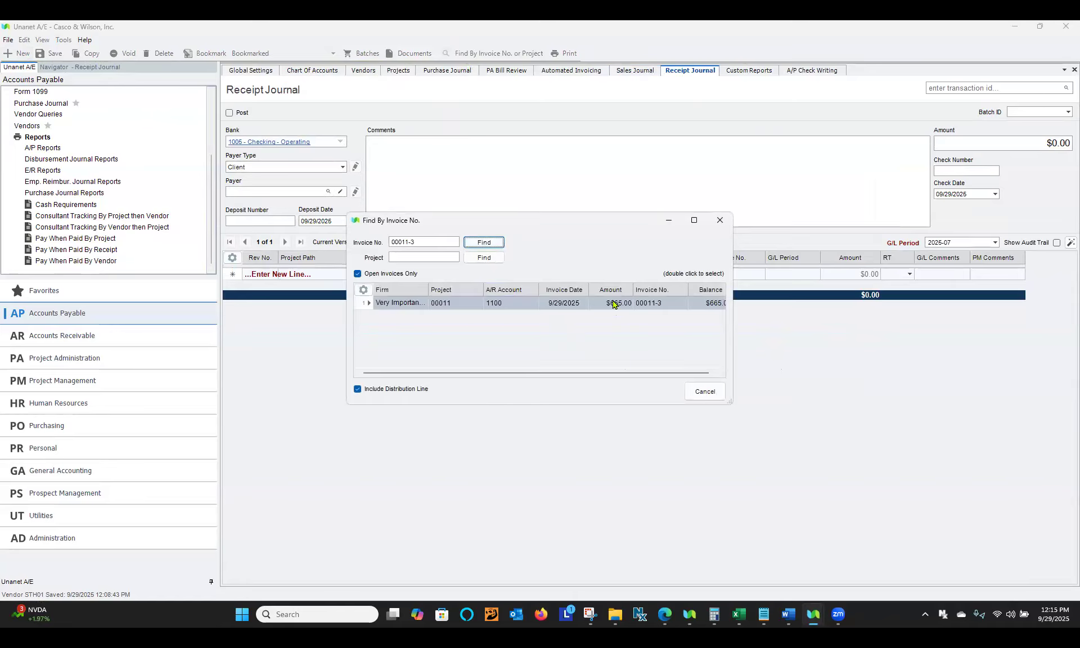
double_click(611, 304)
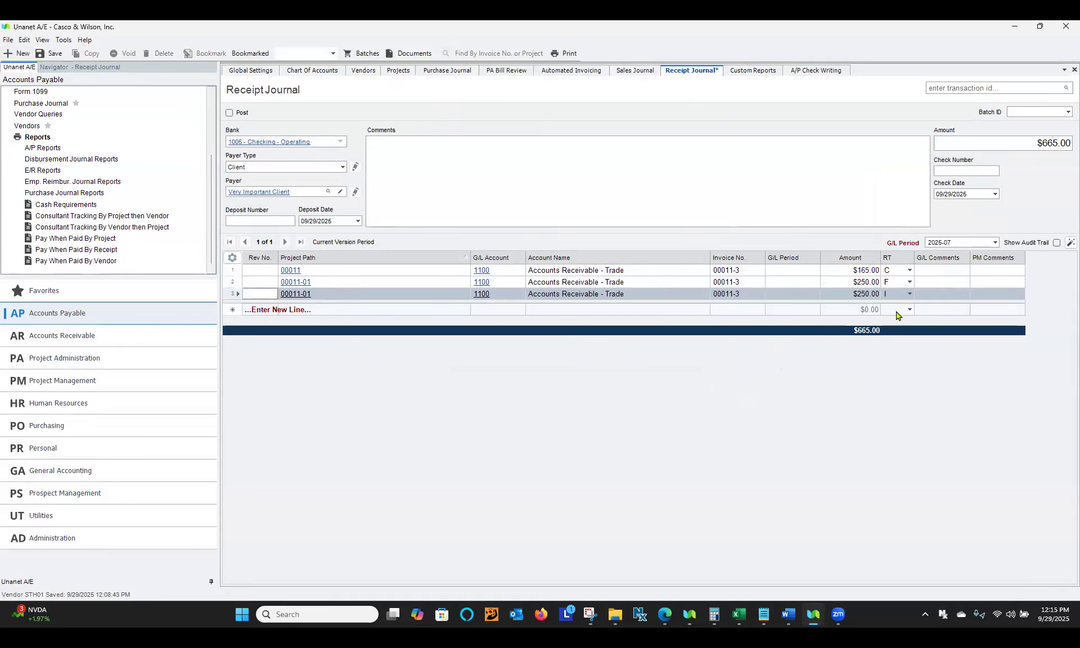
- Review the revenue type options on the receipt's 00011 line, enter check number 092925, and save the receipt
left_click(910, 269)
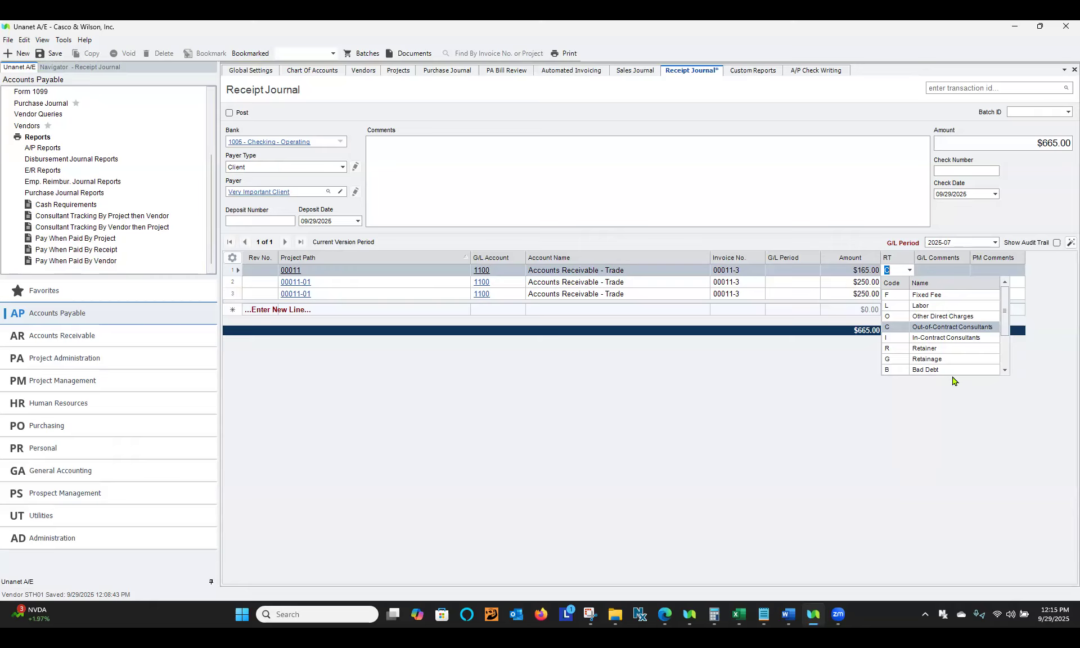
left_click(928, 395)
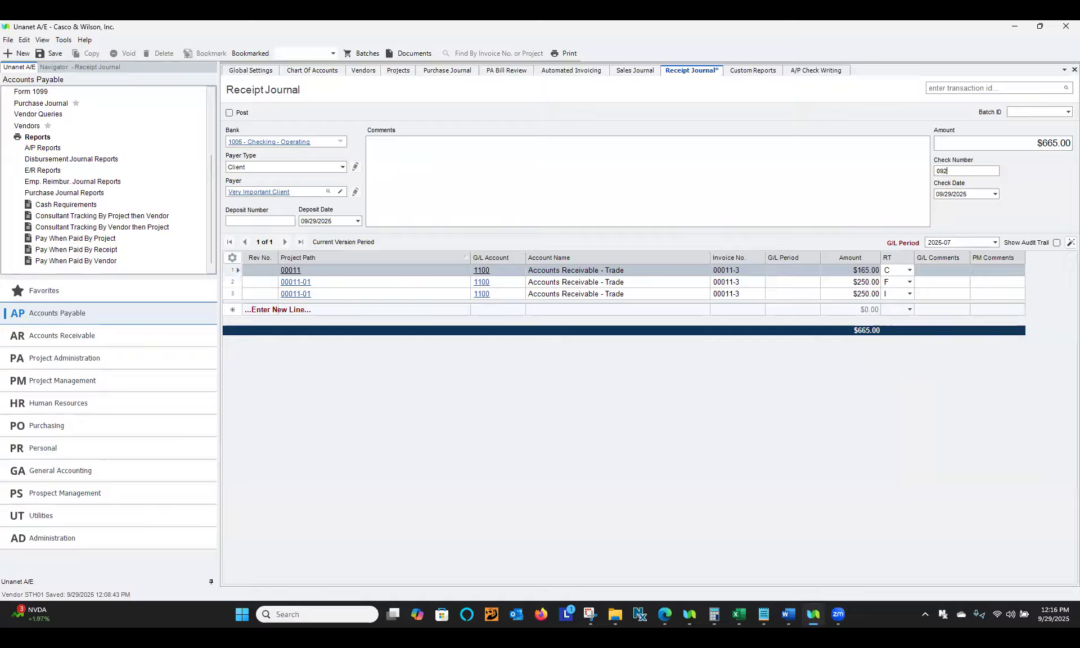
left_click(844, 155)
left_click(40, 54)
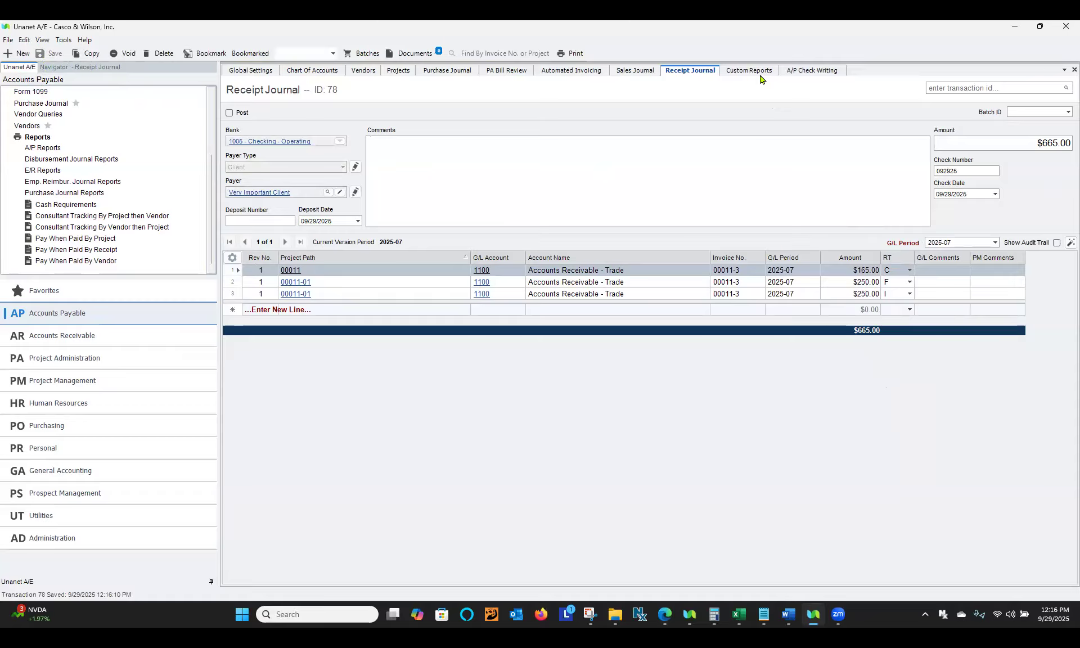
- Filter the custom reports by "pay w" and run Pay When Paid By Receipt for 09/29/2025 deposits with Create A/P Check Batch enabled
key("alt+Tab")
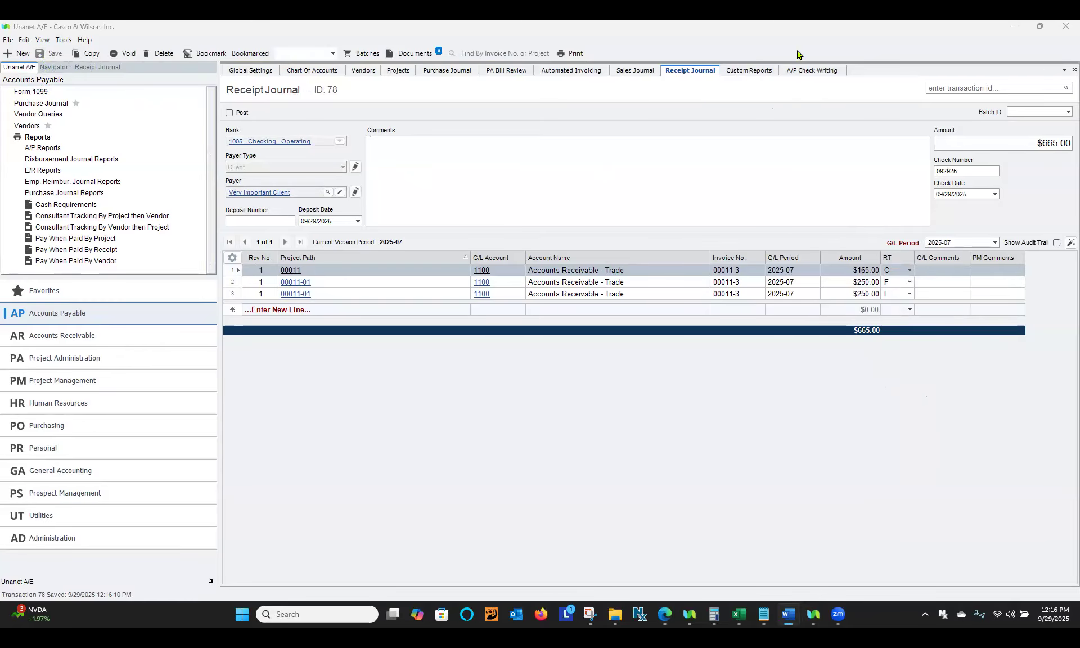
left_click(748, 72)
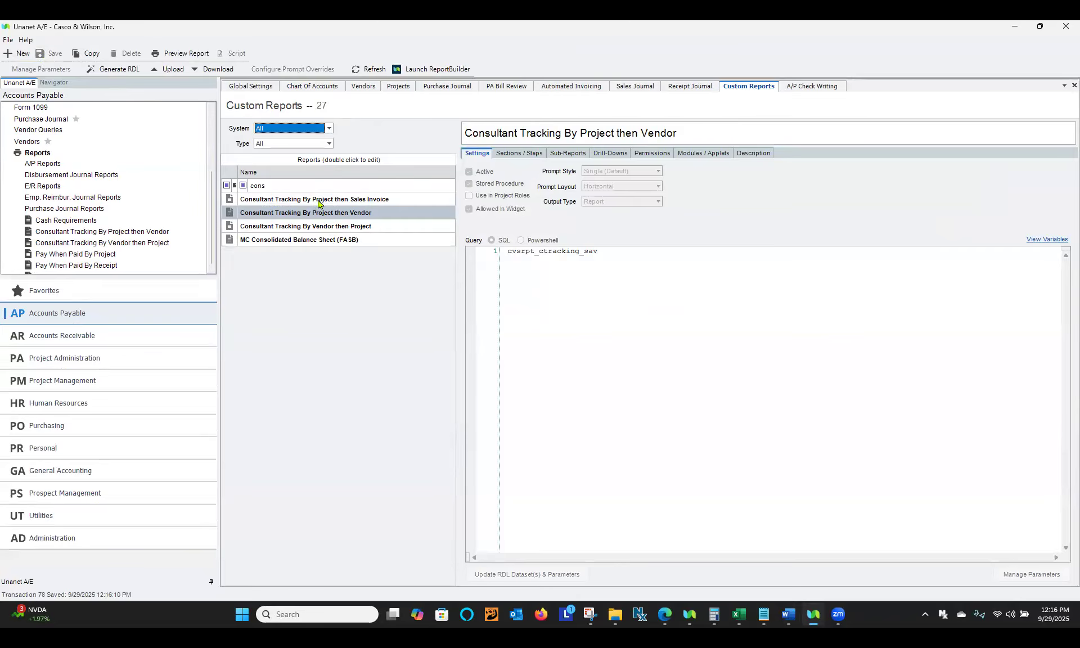
left_click(303, 183)
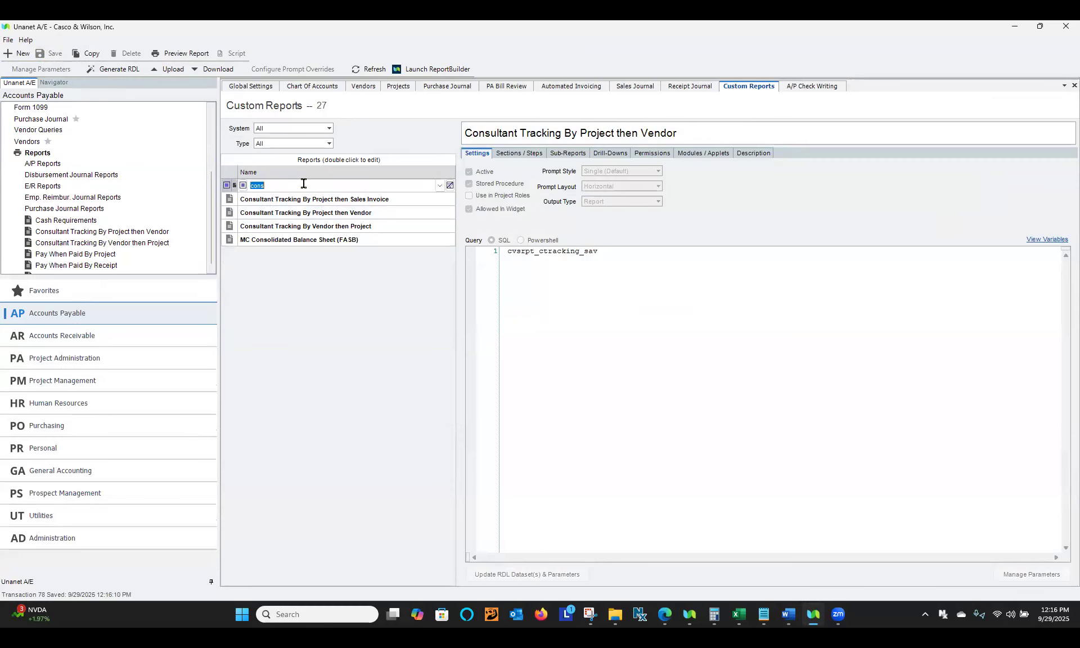
type("pay w")
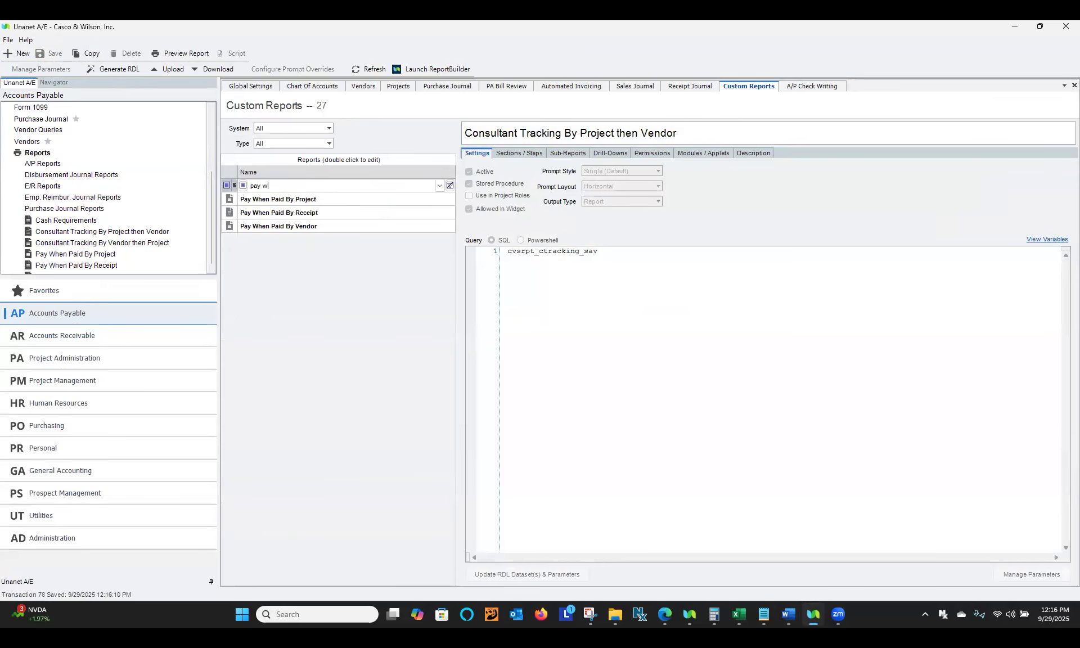
left_click(323, 218)
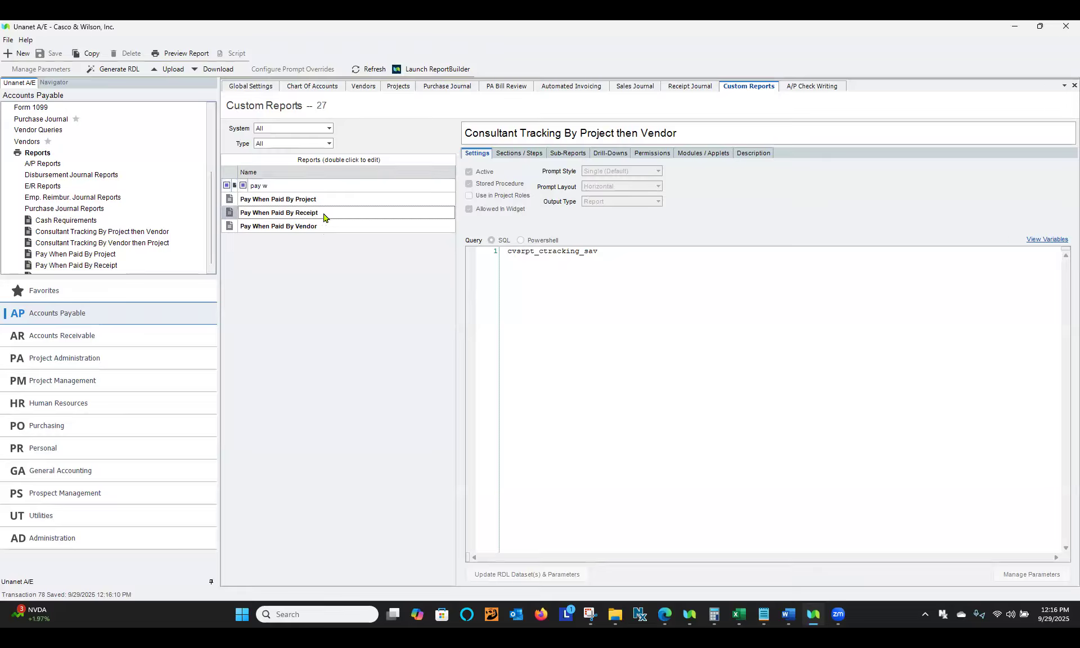
left_click(186, 54)
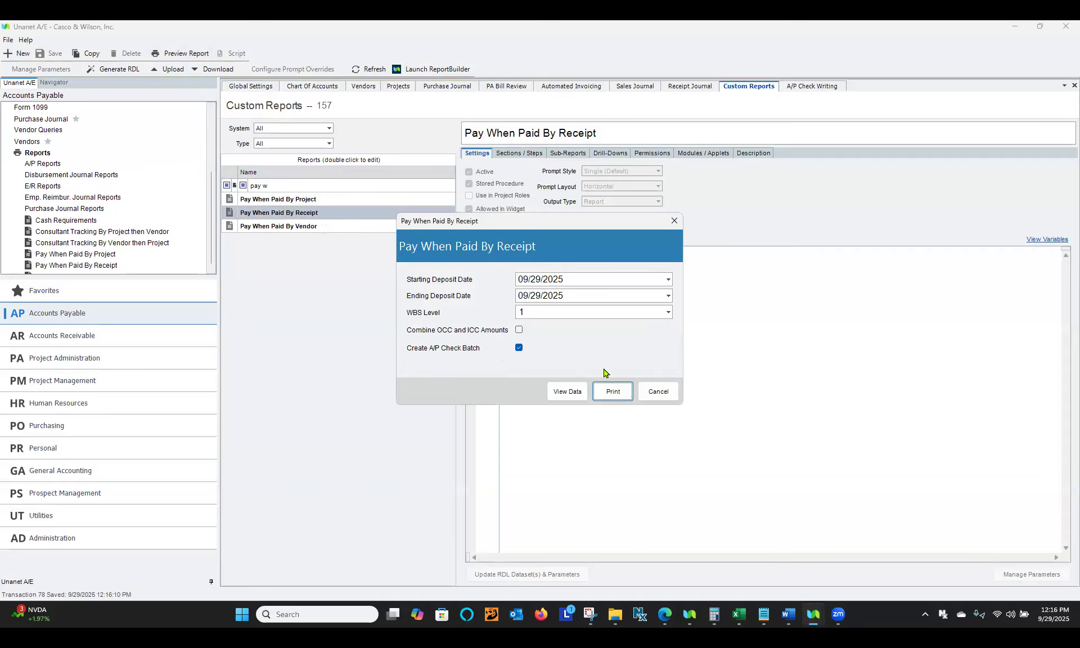
left_click(619, 393)
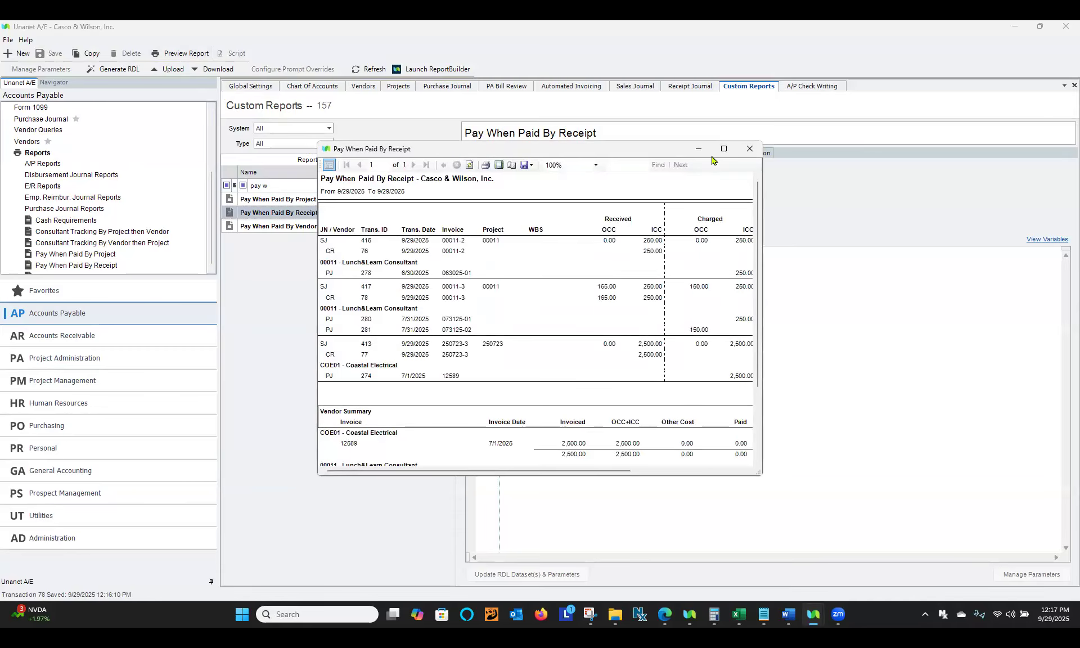
- Enlarge the Pay When Paid By Receipt report to 150%, examine its received, charged and okay-to-pay amounts and vendor summary, and close it
left_click(722, 149)
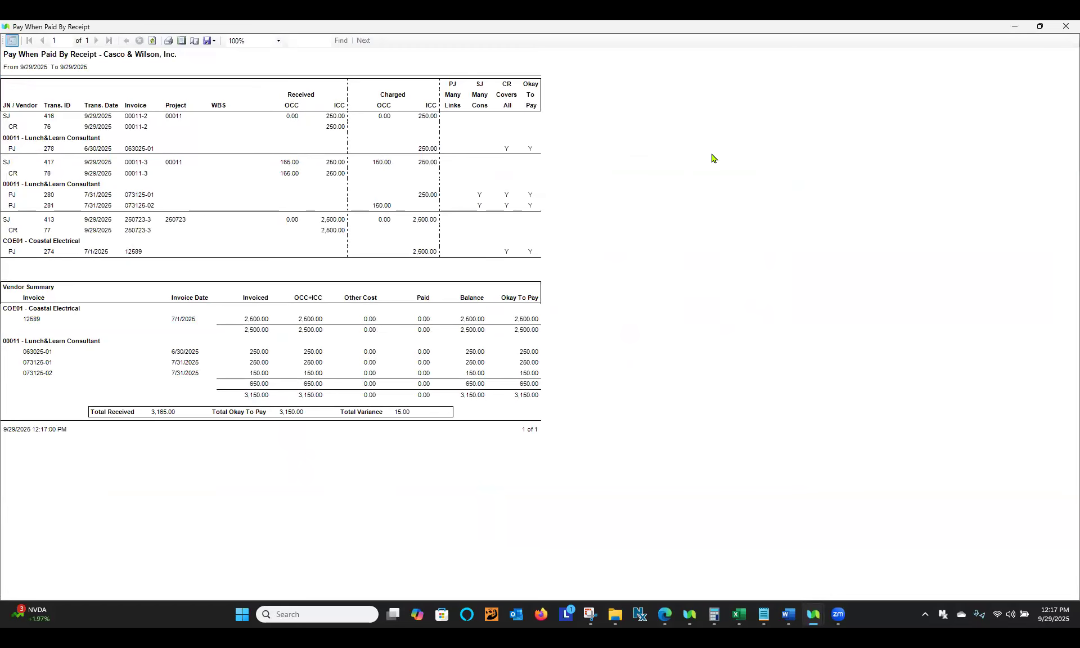
left_click(278, 40)
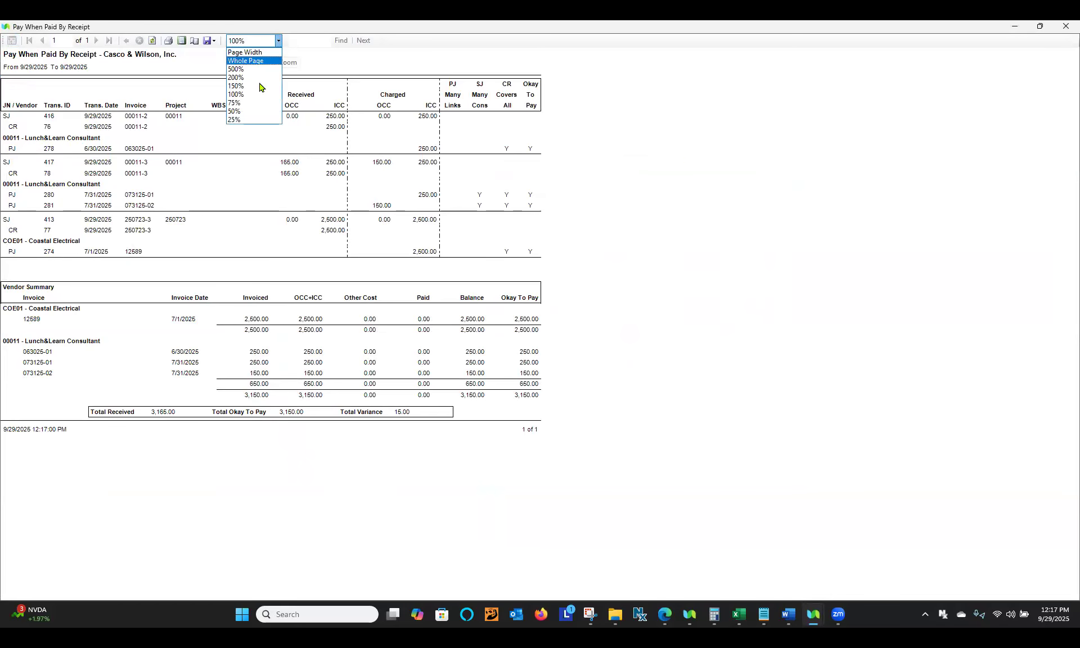
left_click(260, 86)
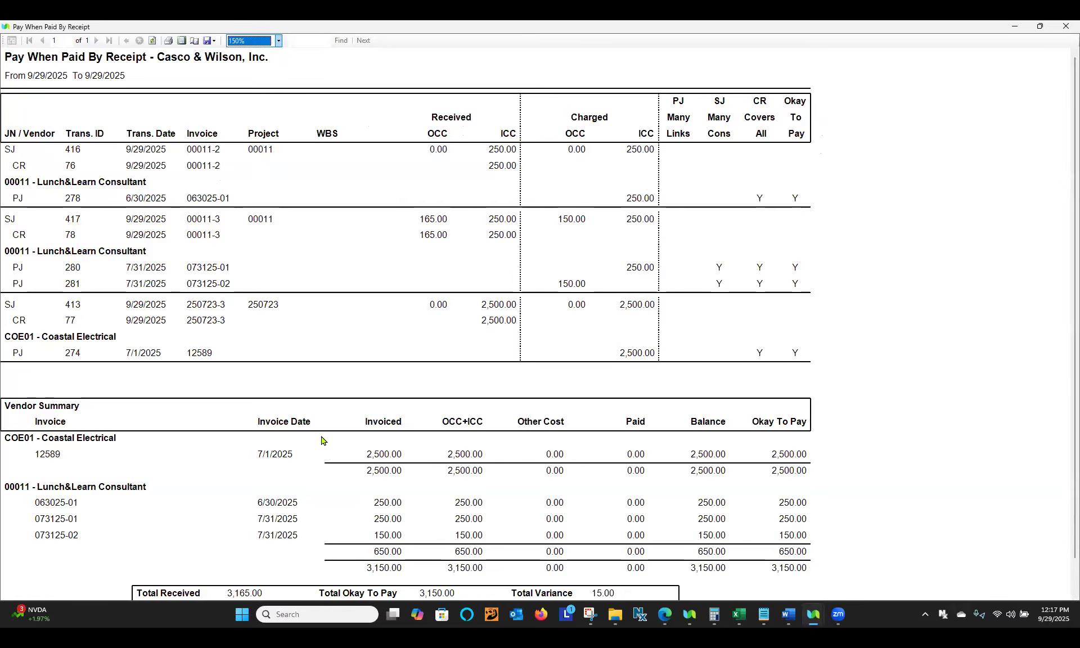
scroll(1064, 303, "down", 1)
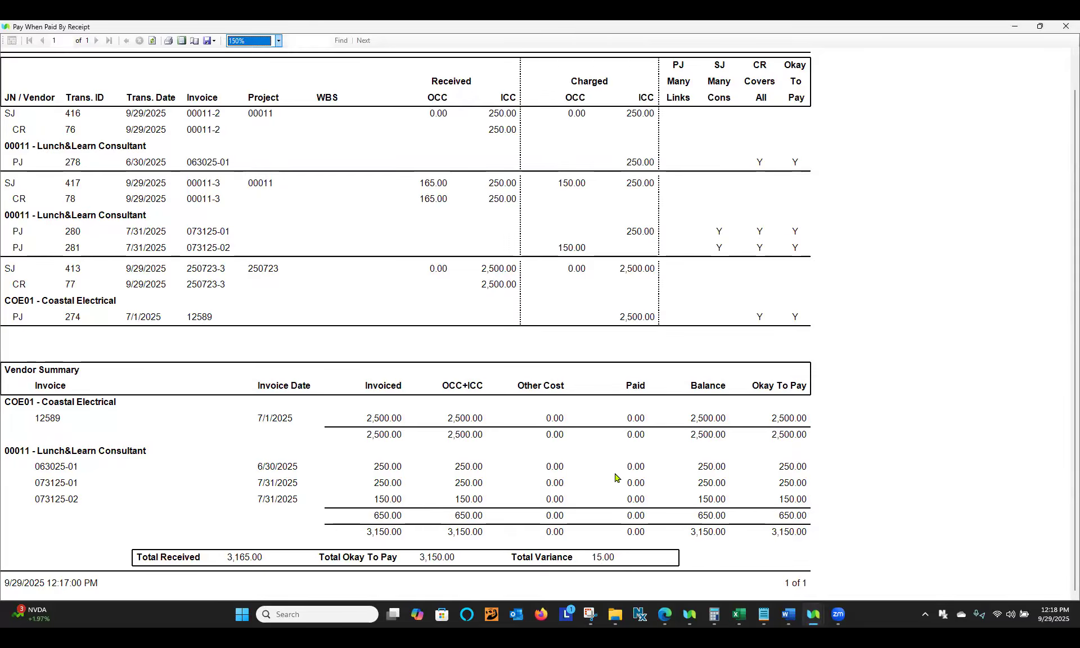
scroll(625, 462, "up", 2)
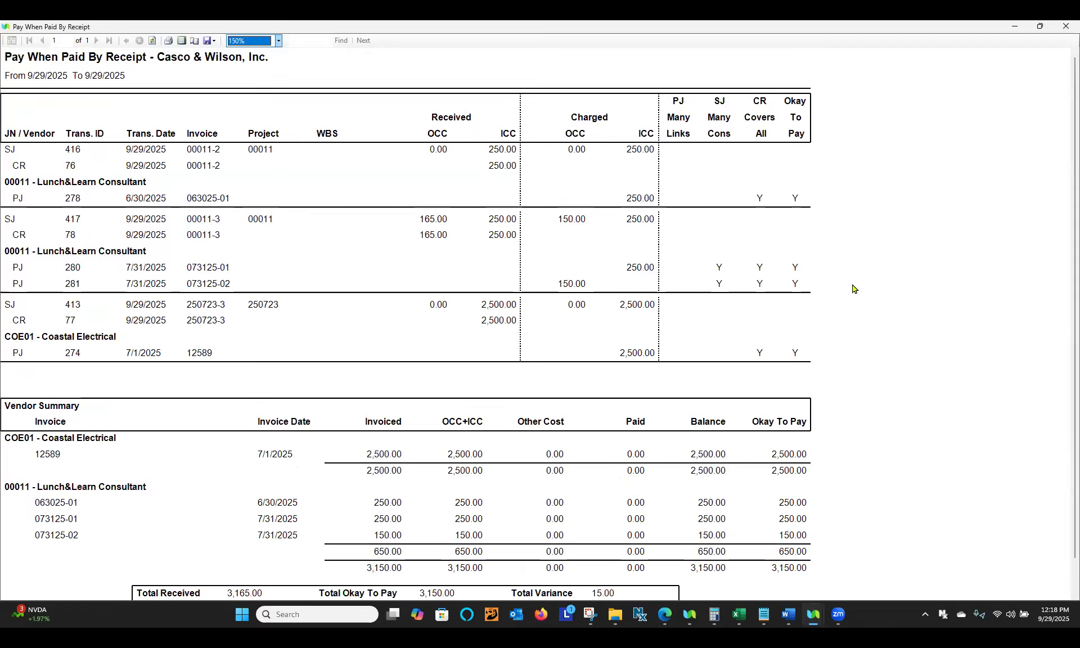
left_click(1064, 29)
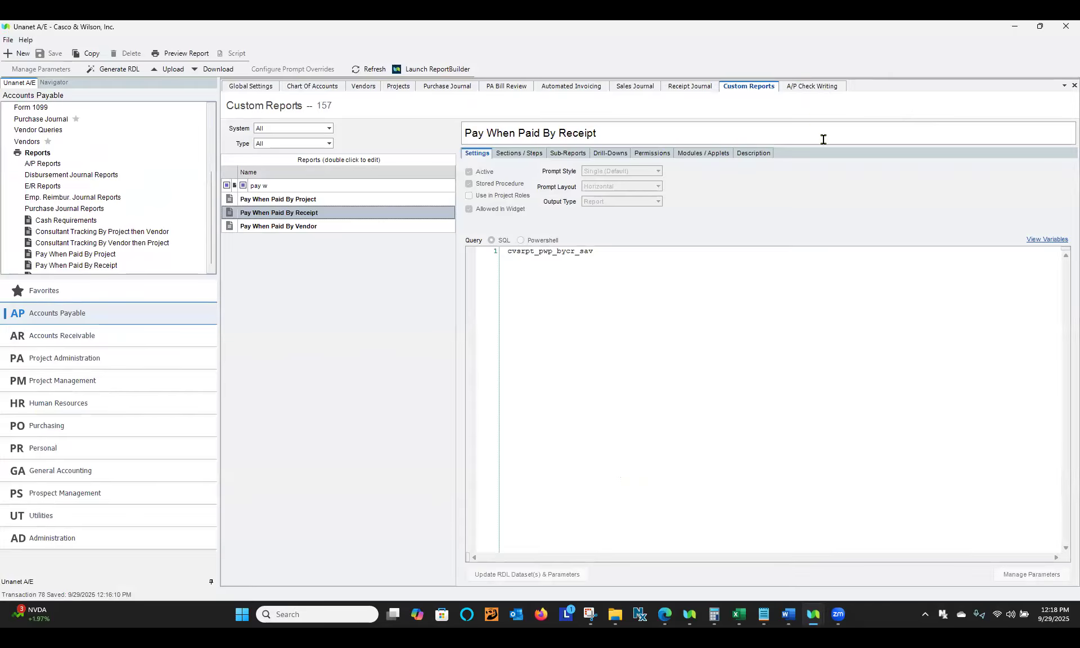
- Load the September 29, 2025 batch into A/P Check Writing, sorting the available batches by newest date
left_click(816, 88)
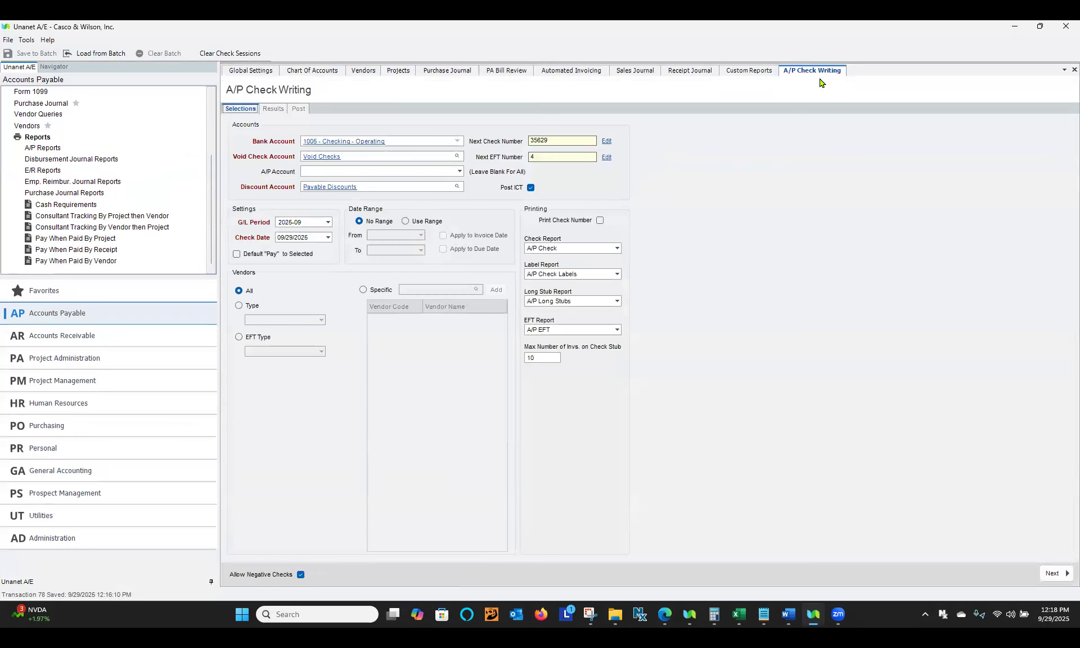
left_click(109, 54)
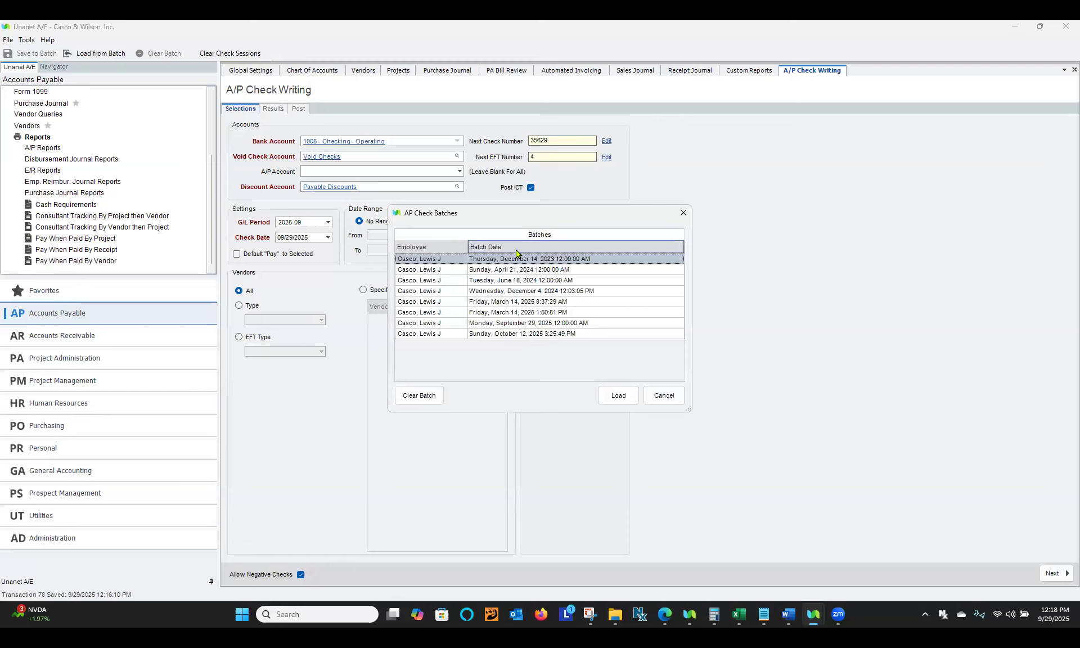
left_click(516, 249)
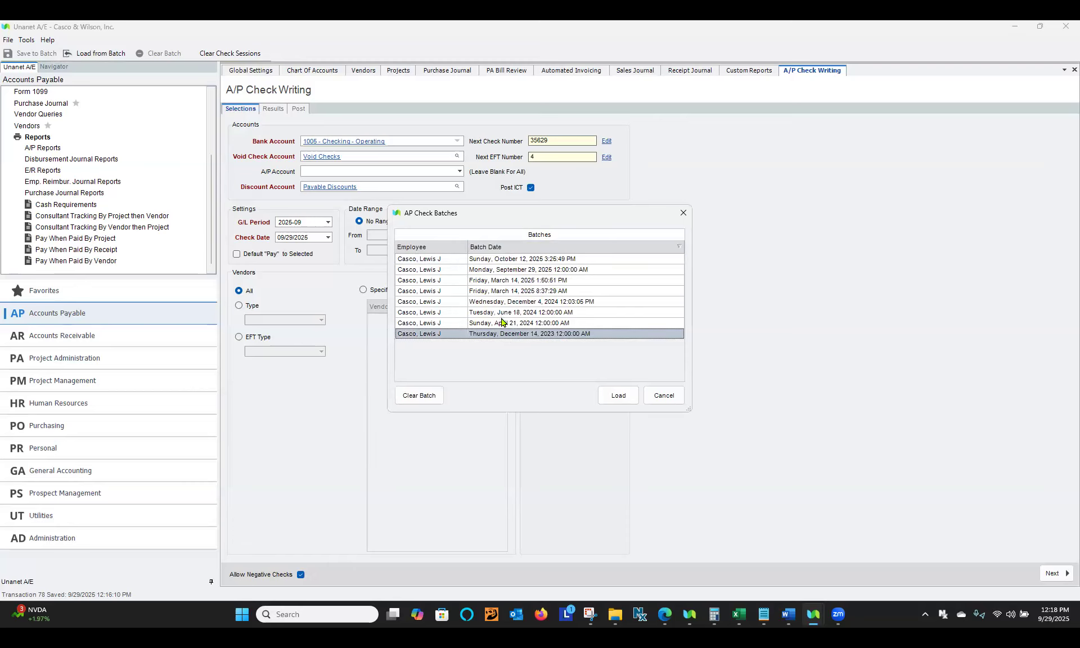
left_click(520, 270)
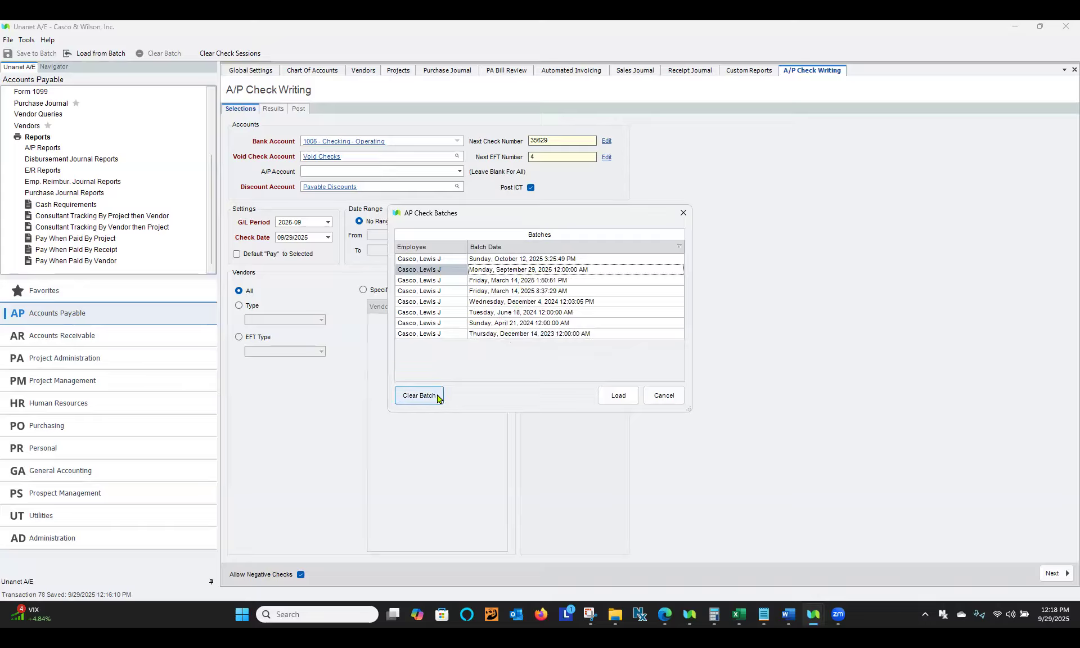
left_click(606, 397)
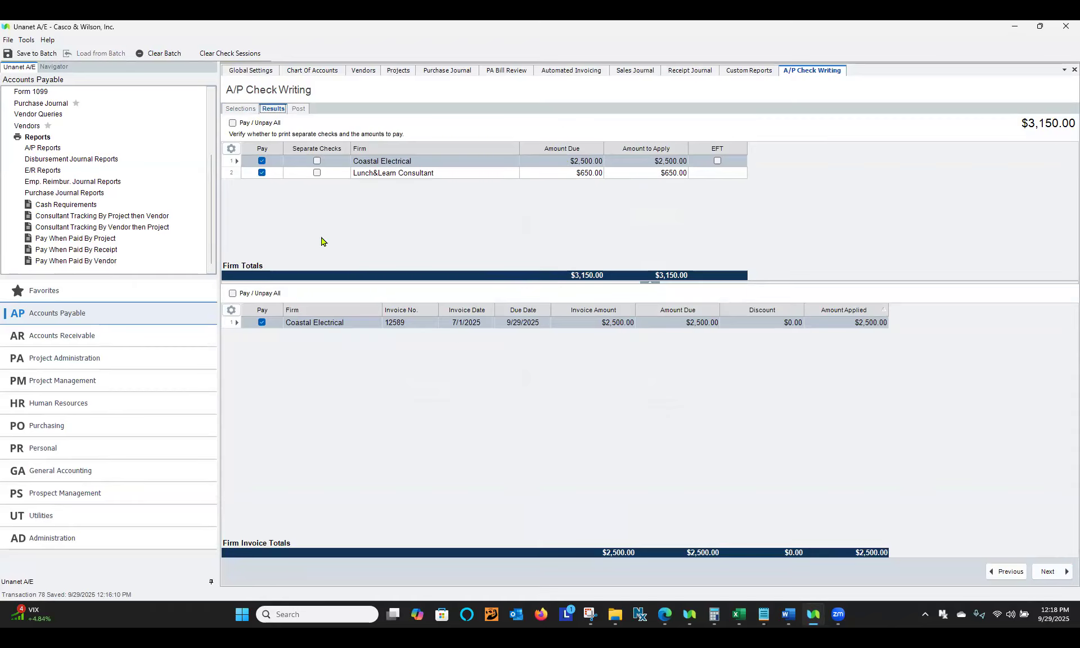
- Exclude Lunch&Learn Consultant's invoice 073125-01 from payment in the check batch
left_click(406, 164)
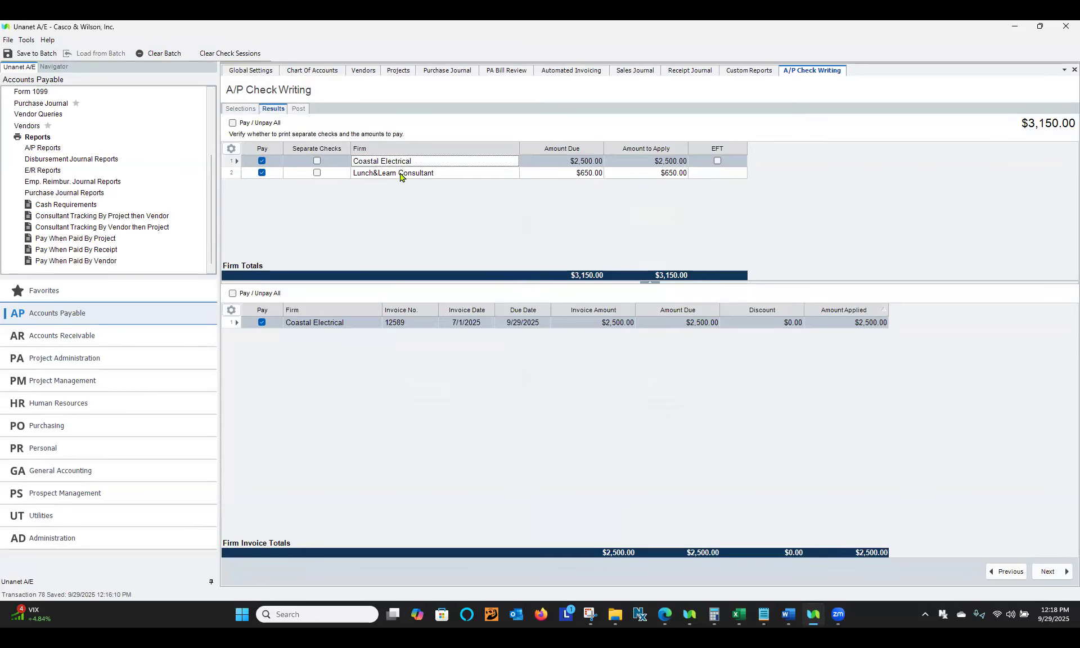
left_click(401, 175)
left_click(261, 346)
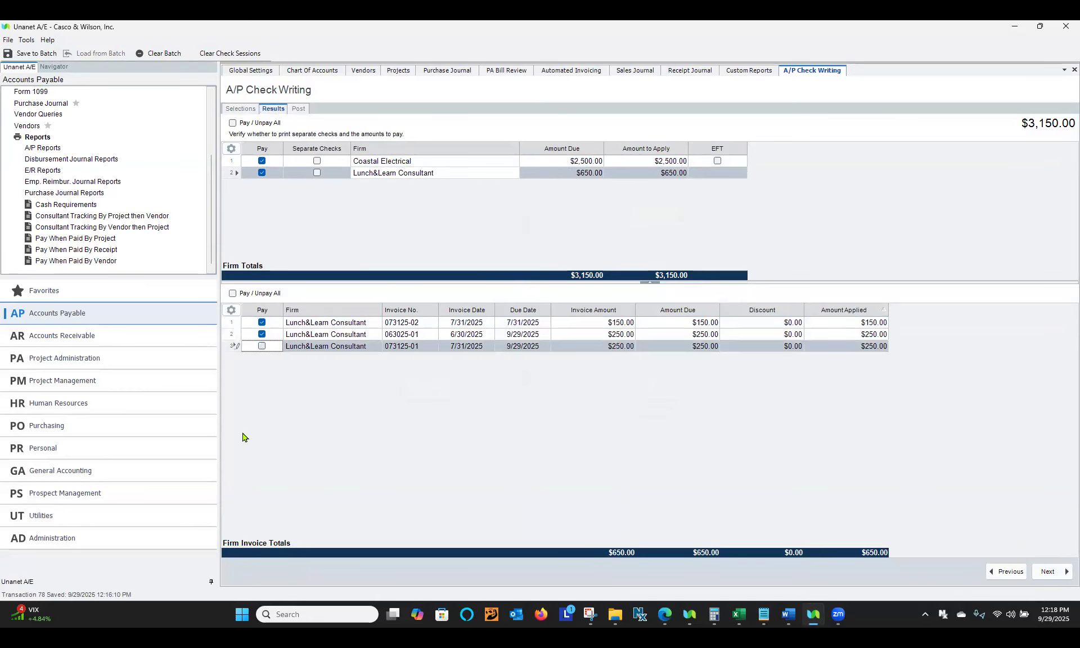
- Advance the check batch to its posting stage, review the proposed vendor checks, and close A/P Check Writing without posting
left_click(1041, 570)
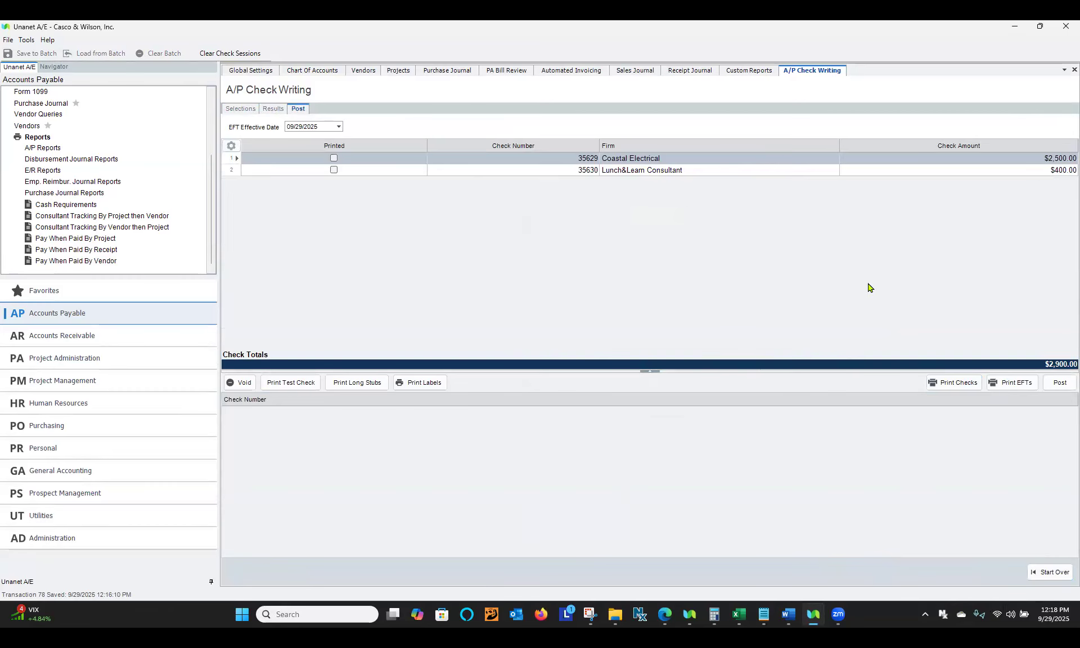
left_click(1074, 69)
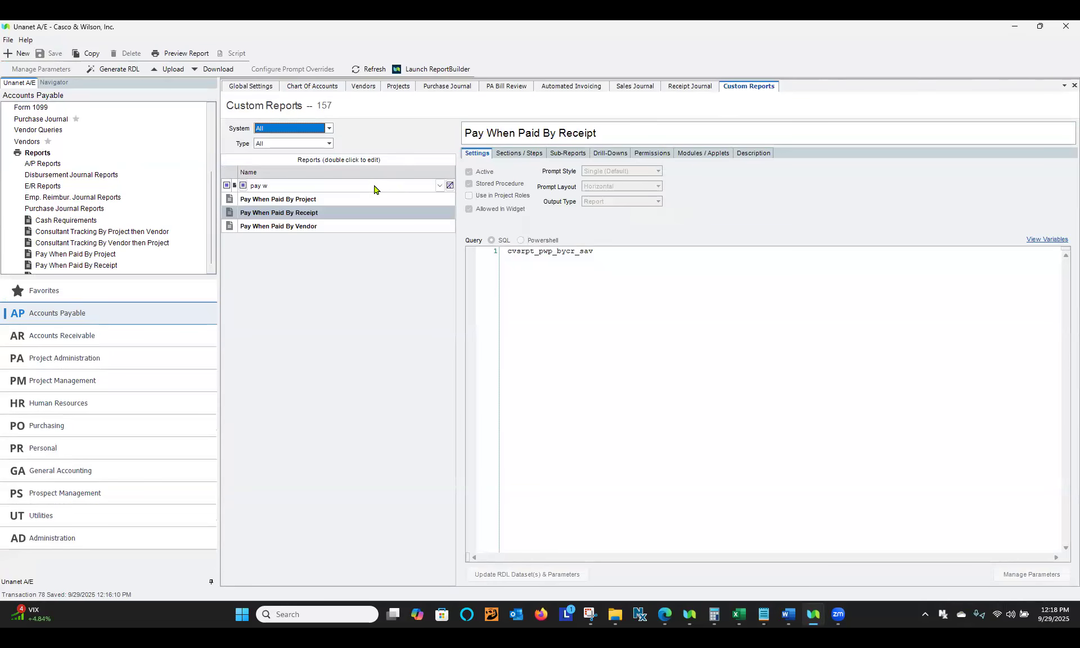
- Filter the custom reports by "cons", run Consultant Tracking By Project then Vendor for Lunch&Learn Project aged 09/29/2025, examine it enlarged and close it
left_click(373, 186)
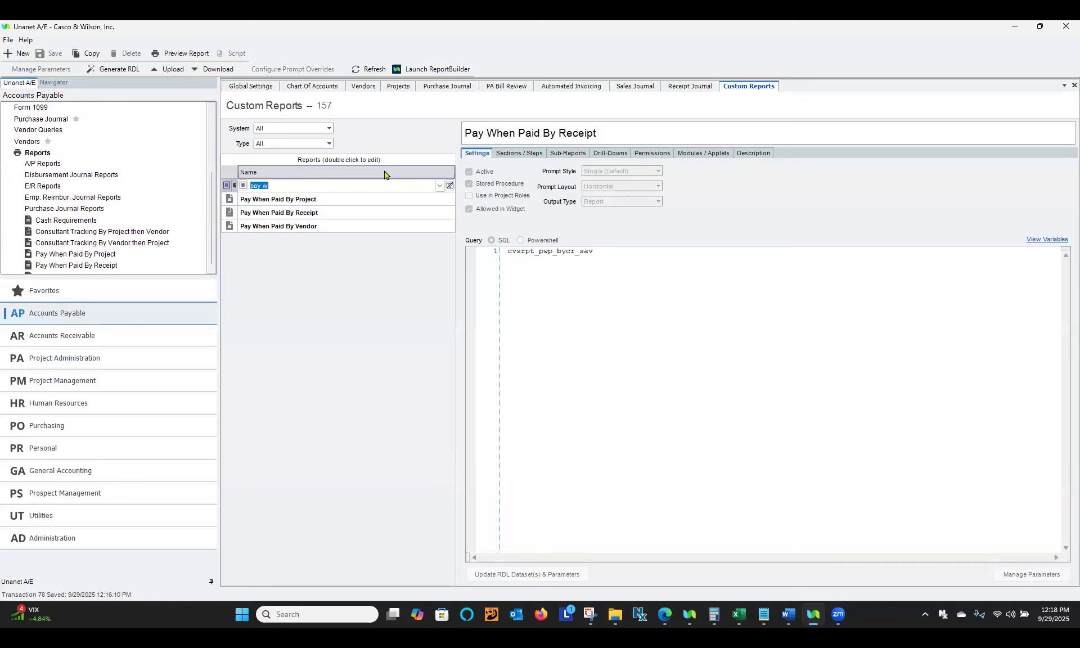
type("cons")
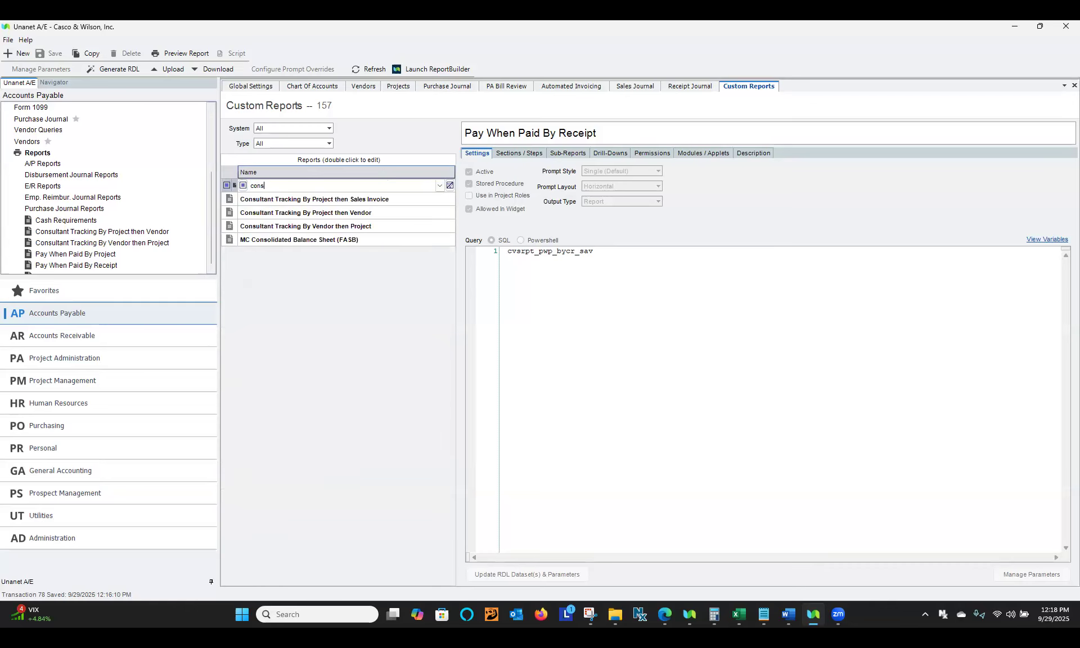
left_click(363, 214)
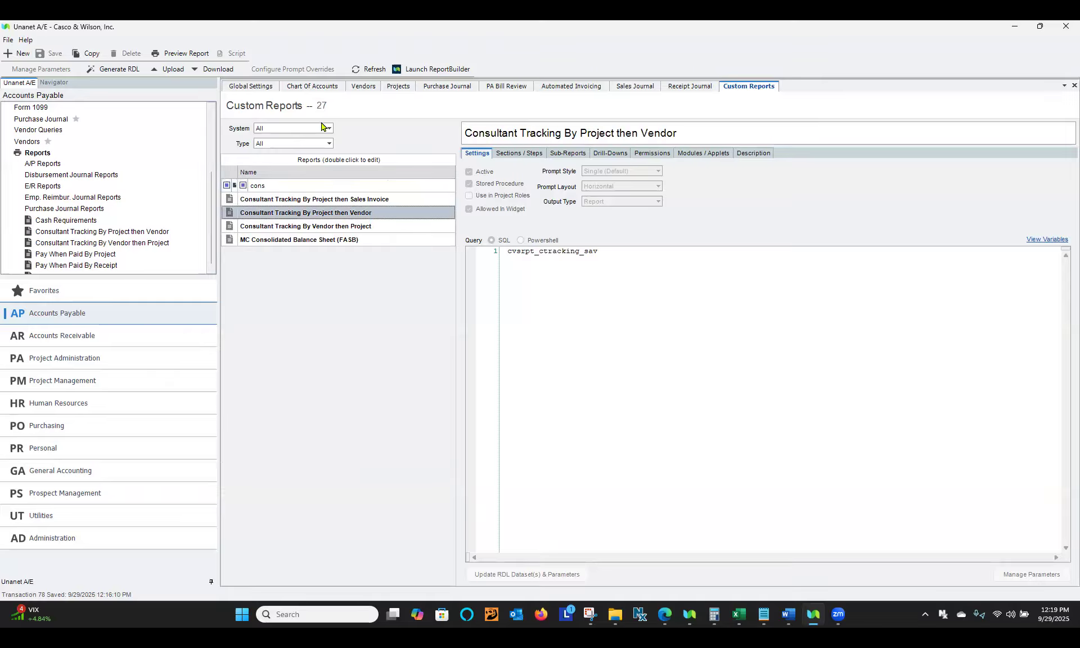
left_click(186, 55)
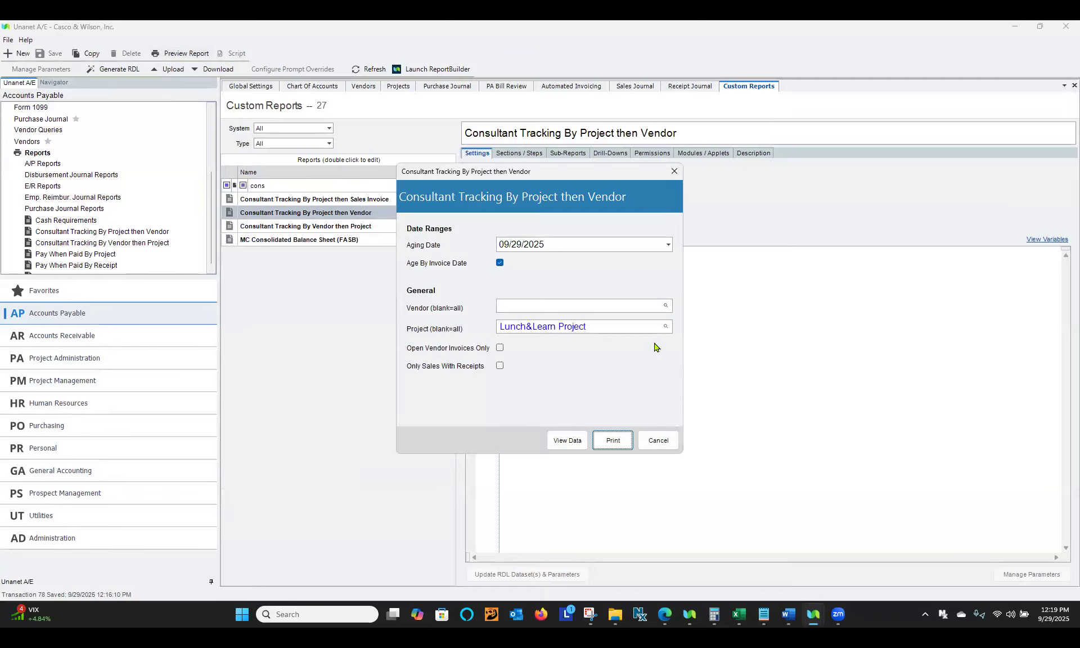
left_click(613, 441)
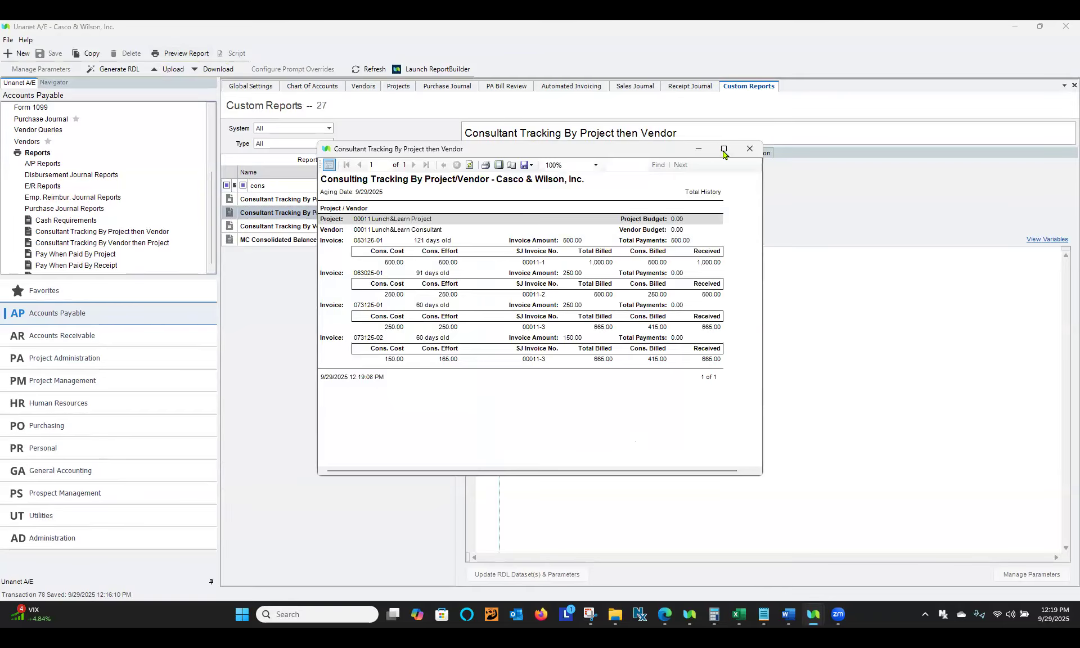
left_click(723, 149)
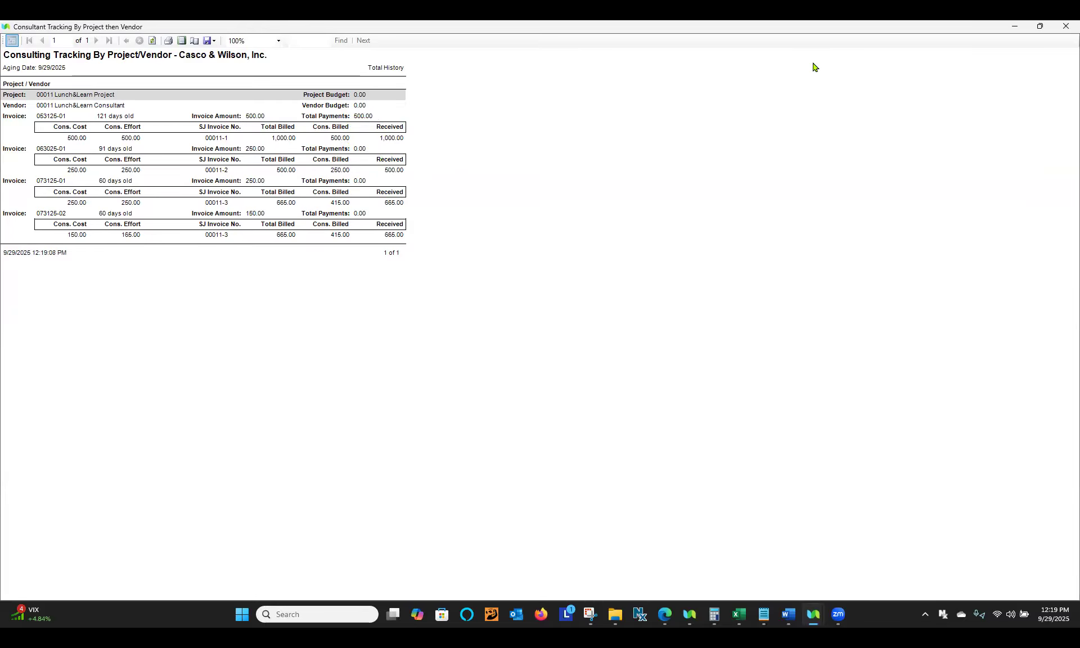
left_click(1065, 26)
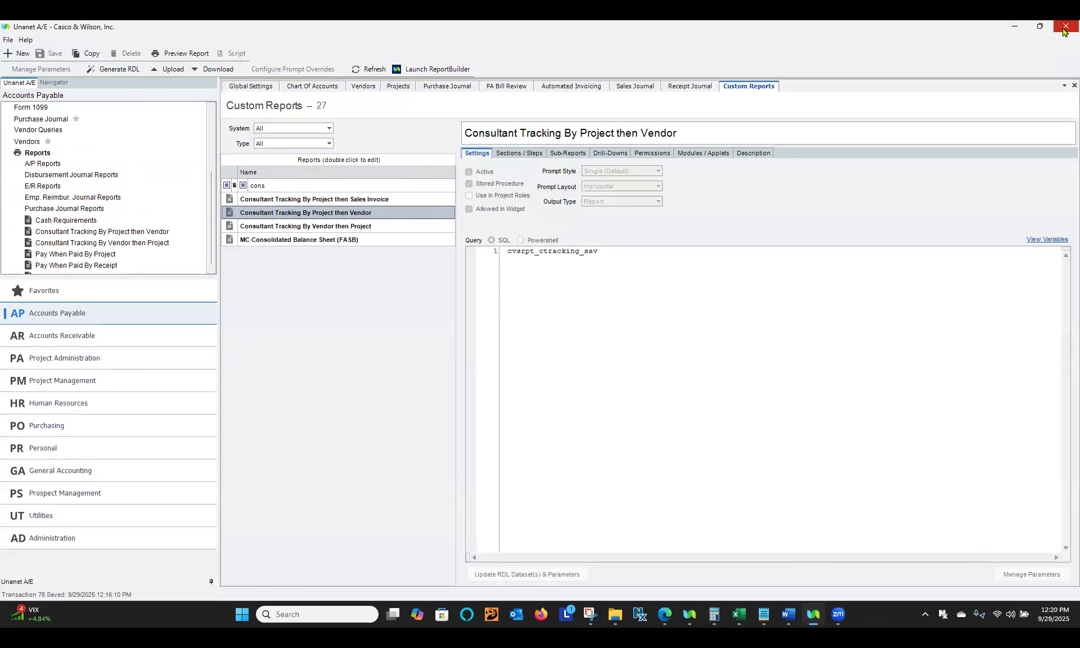
- Compare the revenue types on the Receipt Journal lines for invoice 00011-3 with the Receipt Wizard Breakdowns in the A/R global settings
left_click(684, 90)
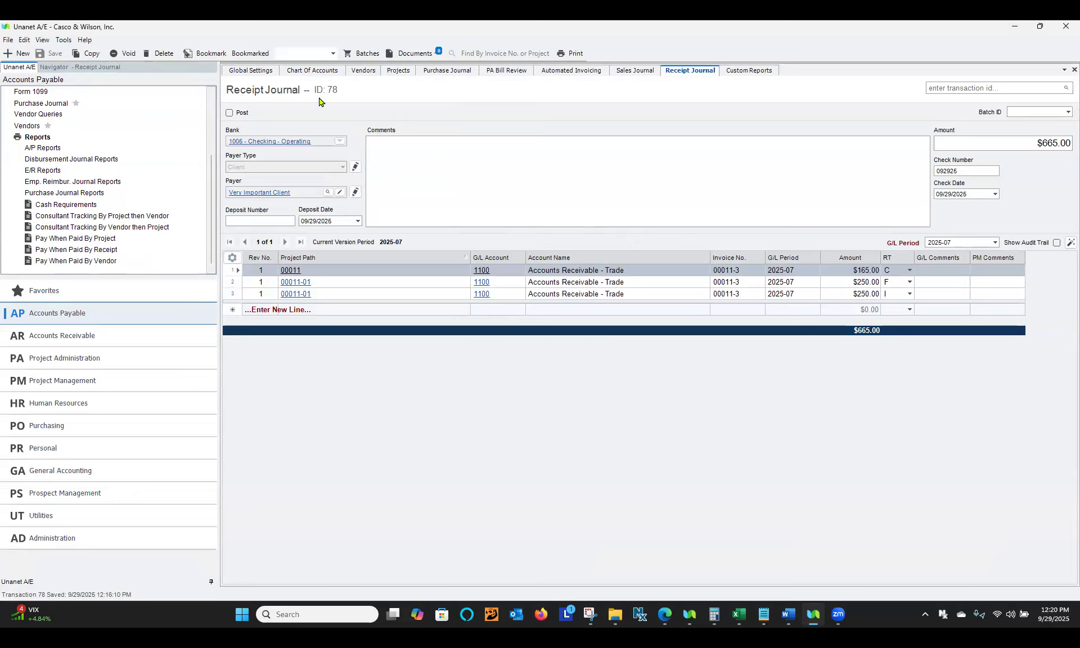
left_click(909, 269)
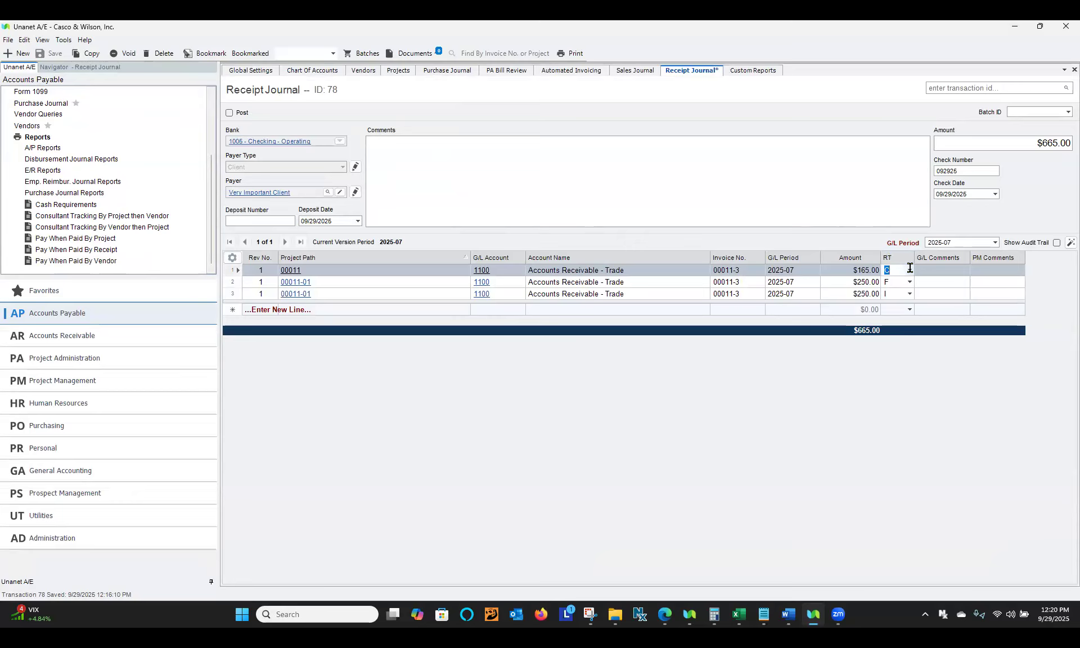
left_click(261, 73)
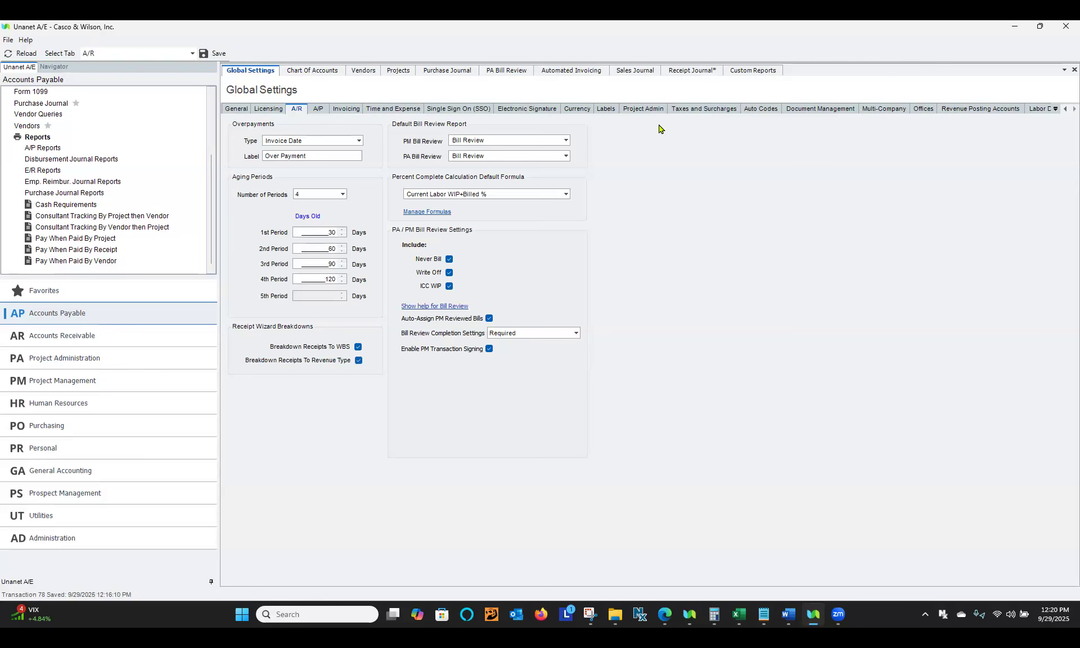
left_click(707, 74)
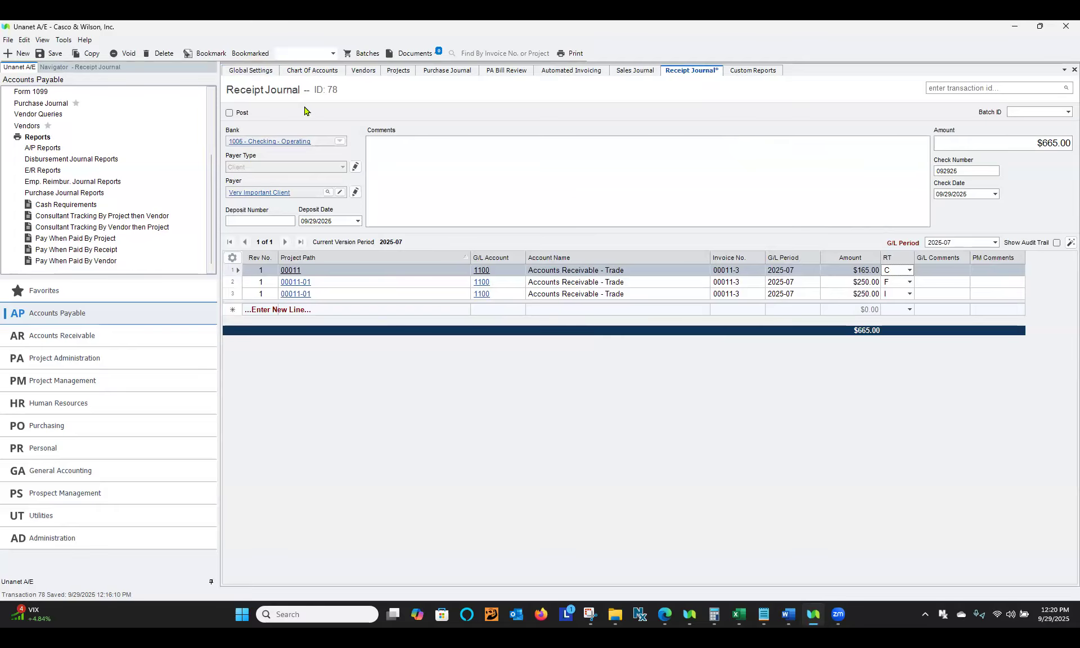
left_click(251, 72)
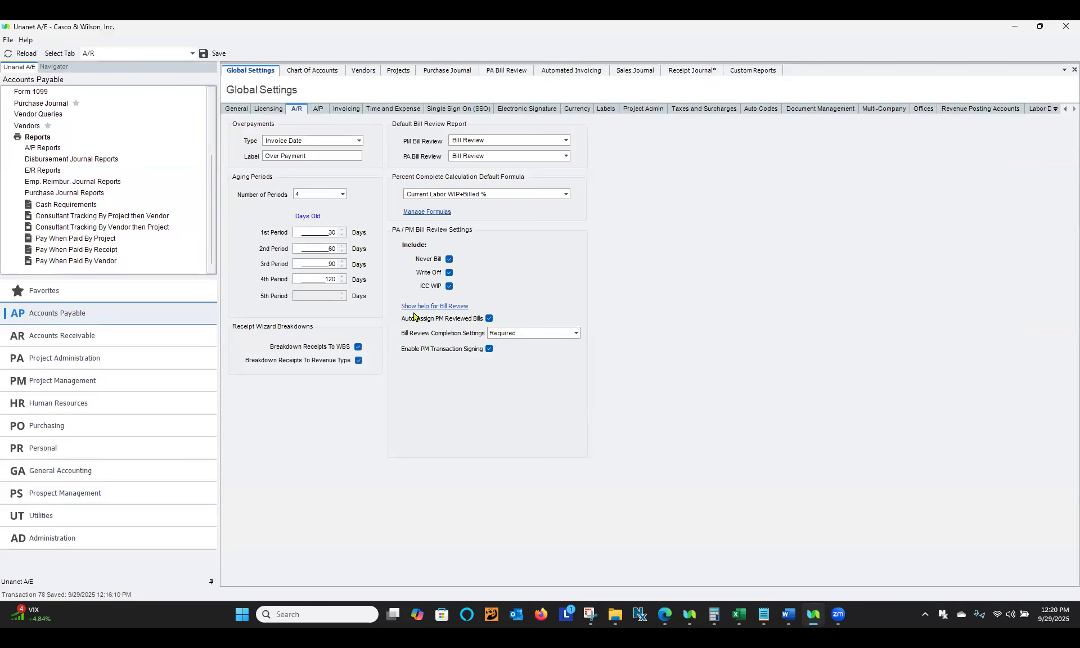
left_click(693, 79)
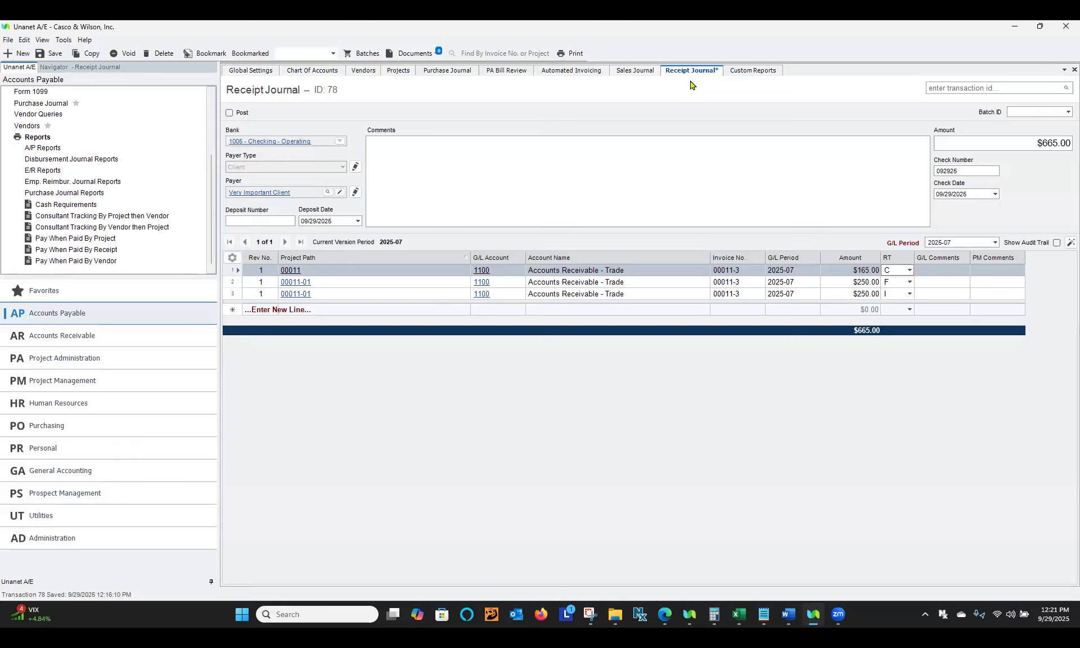
left_click(507, 311)
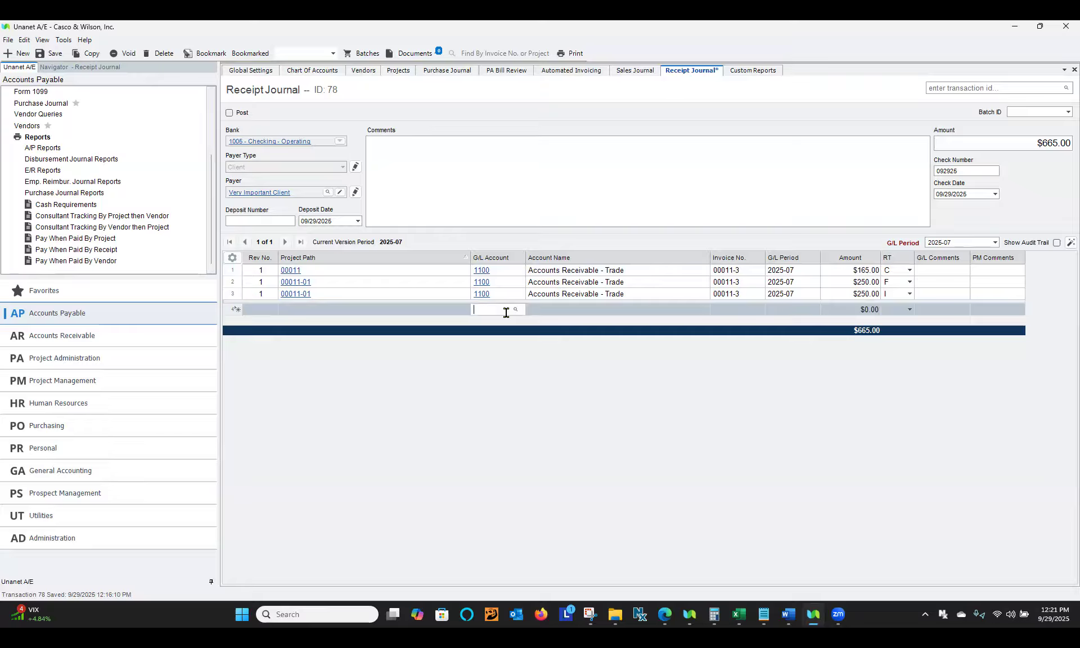
type("11")
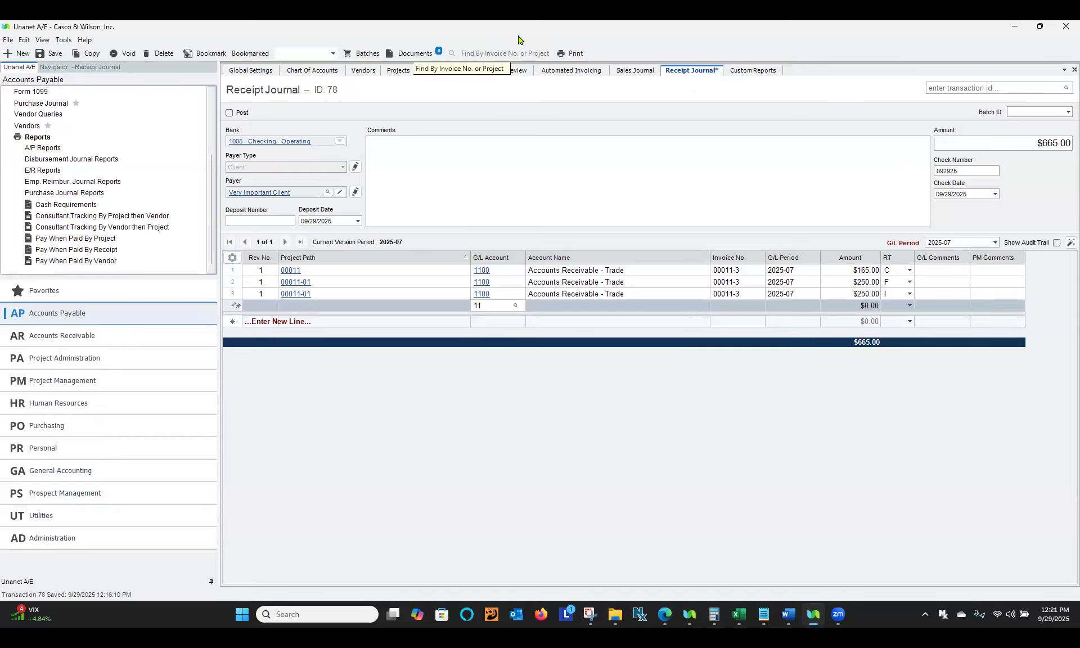
left_click(1065, 244)
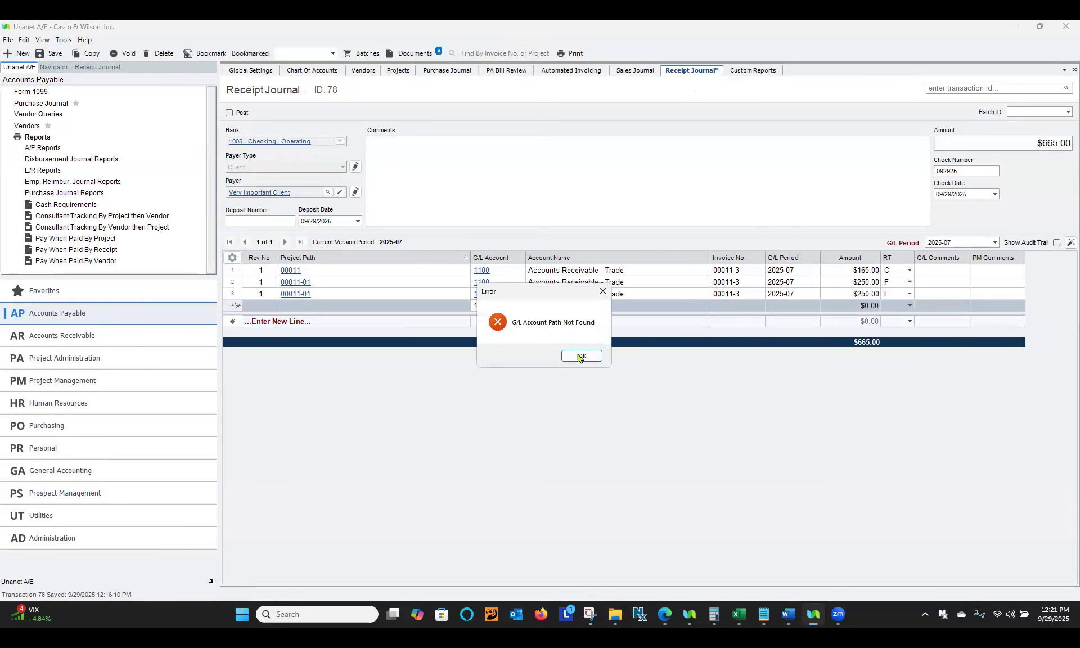
left_click(581, 355)
left_click(225, 307)
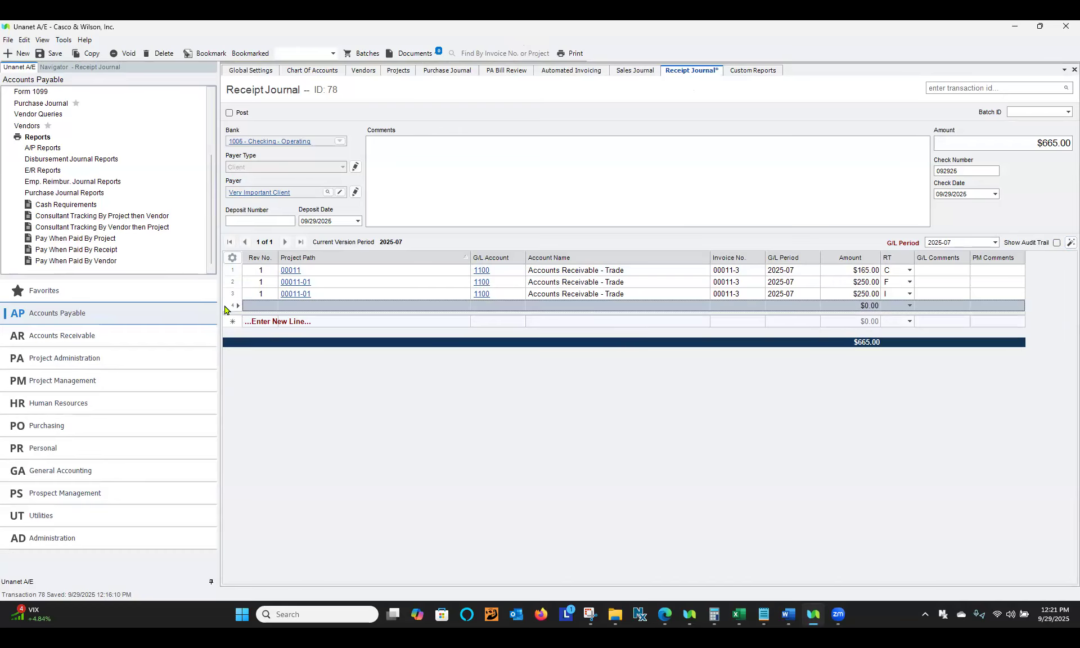
key("Delete")
key("Return")
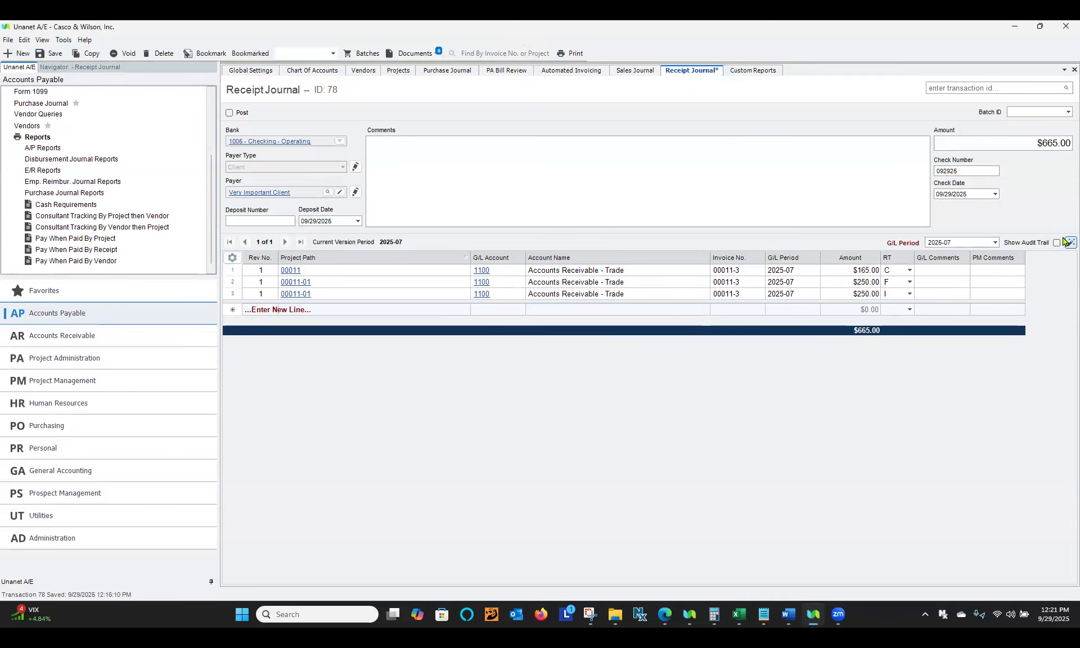
- Examine the client's open invoices under A/R account 1100 in the Client Invoice Wizard and close it without applying anything
left_click(1067, 244)
left_click(679, 150)
left_click(675, 169)
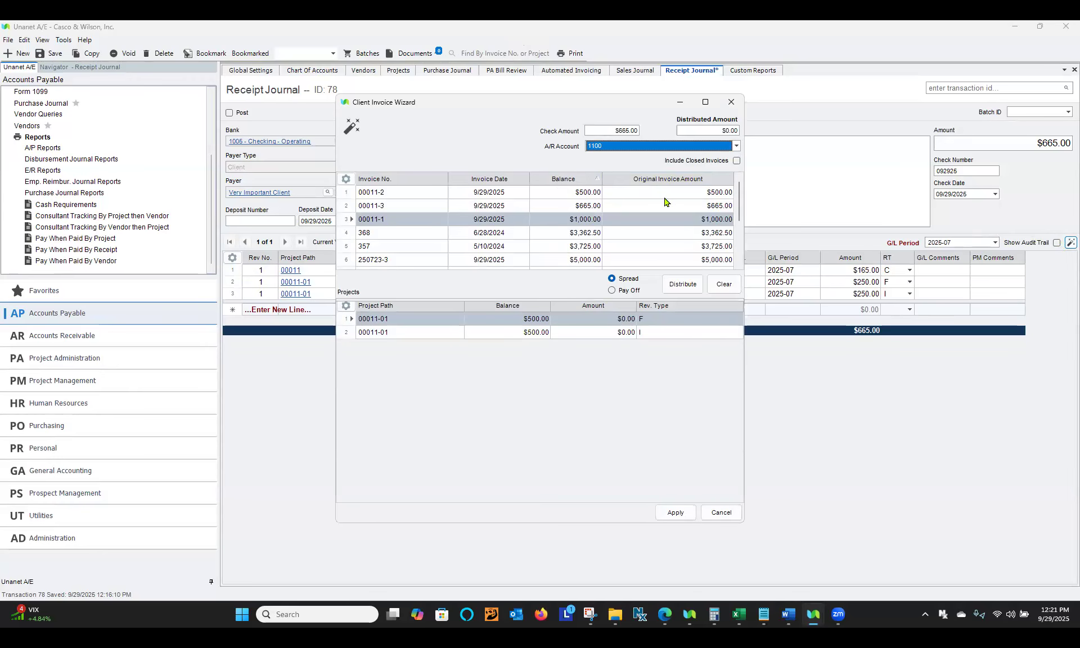
left_click(730, 102)
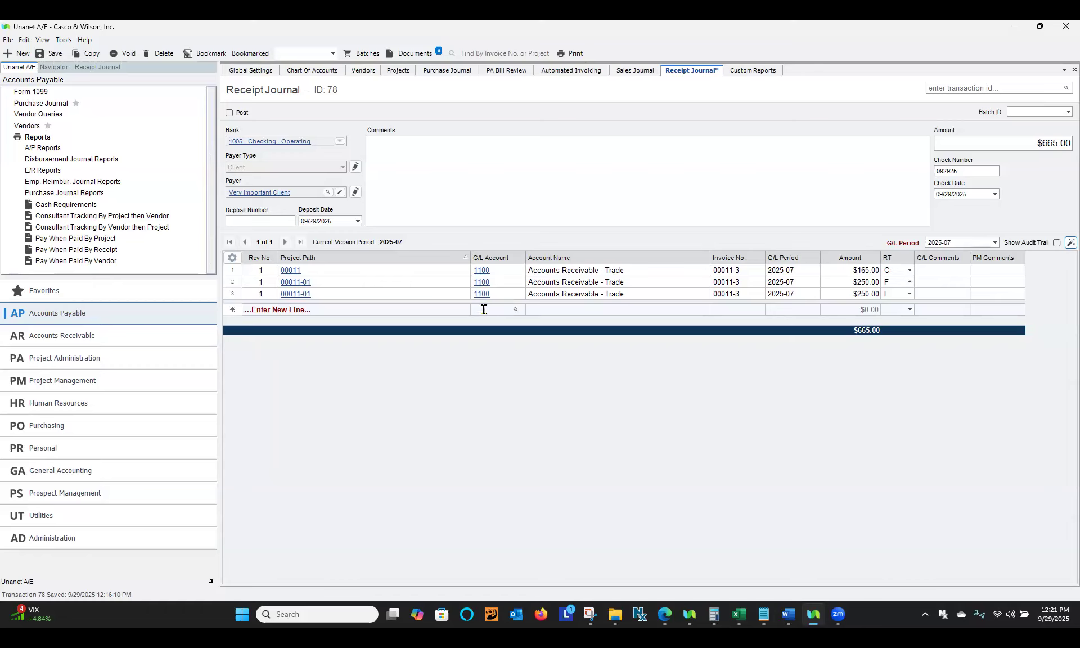
- Add a manual receipt line on G/L account 1100 for project 00011-01 against invoice 00011-2, and discard the receipt changes
left_click(495, 309)
type("1100")
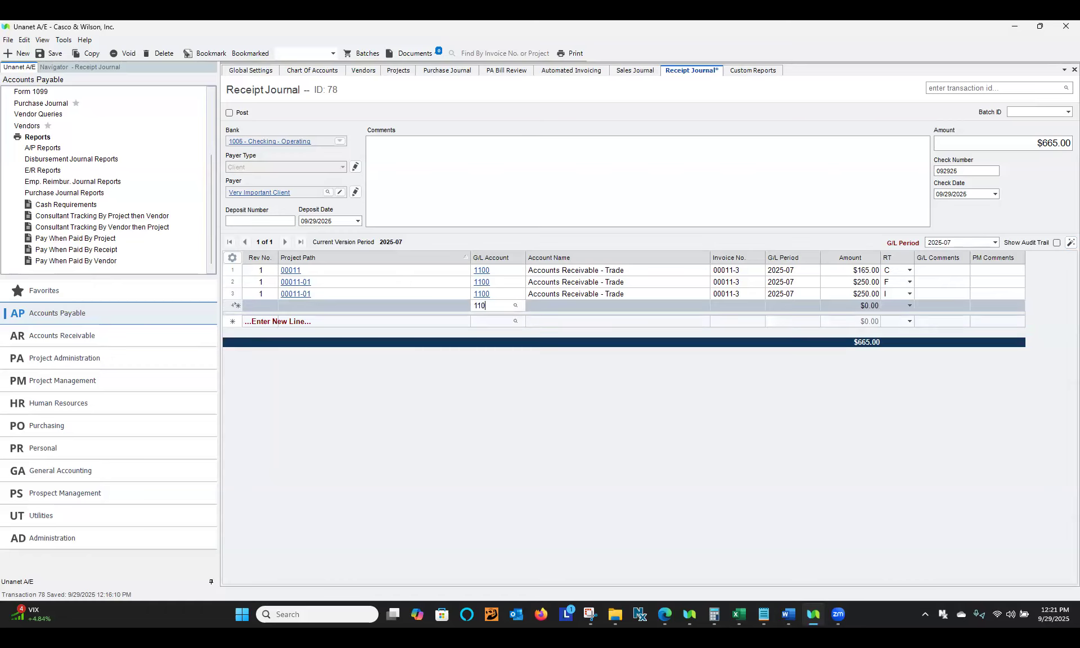
key("Tab")
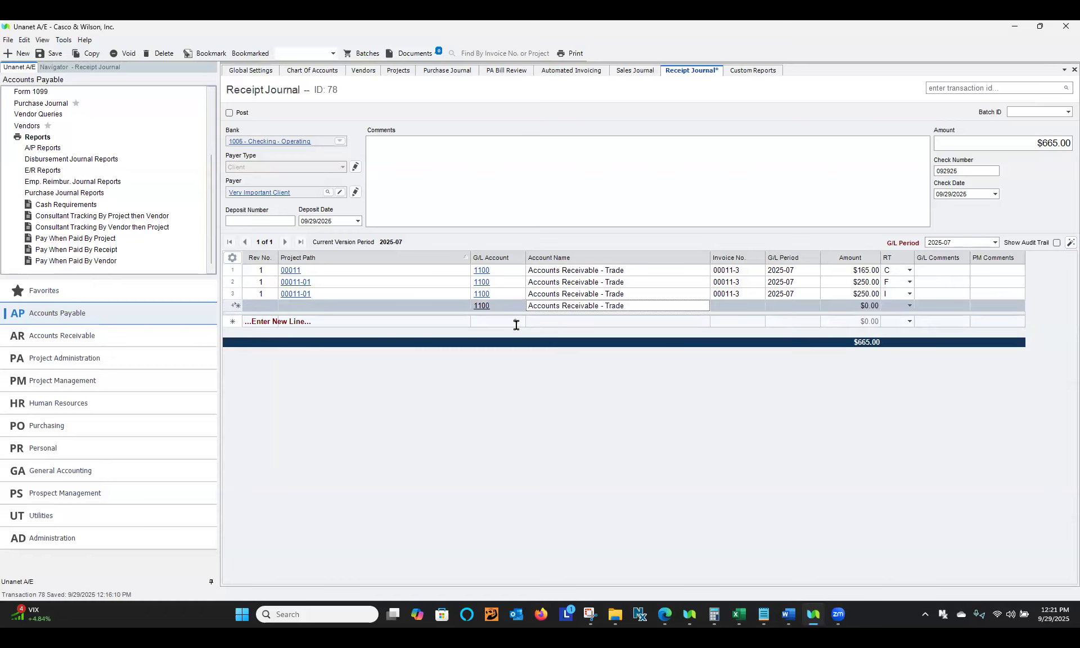
left_click(758, 304)
left_click(754, 305)
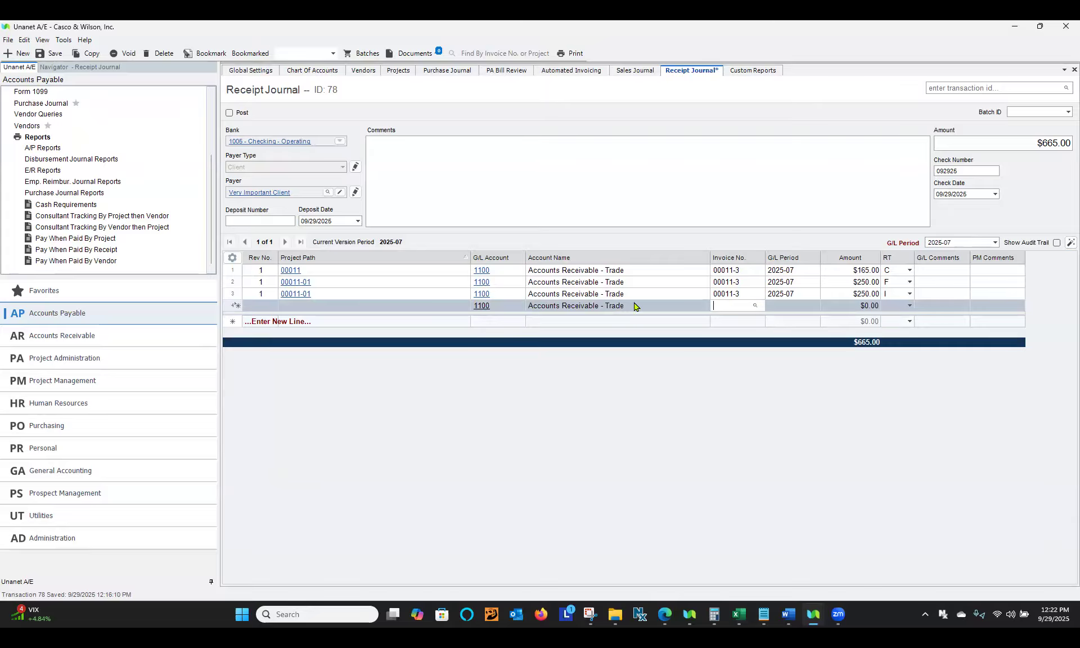
double_click(595, 323)
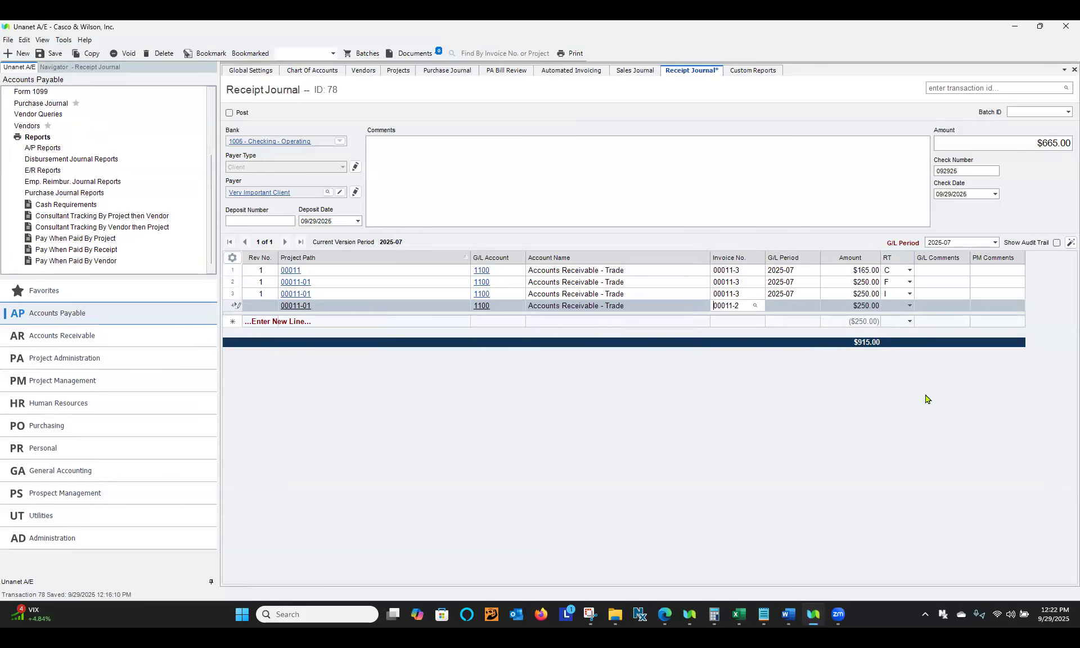
left_click(725, 204)
left_click(576, 356)
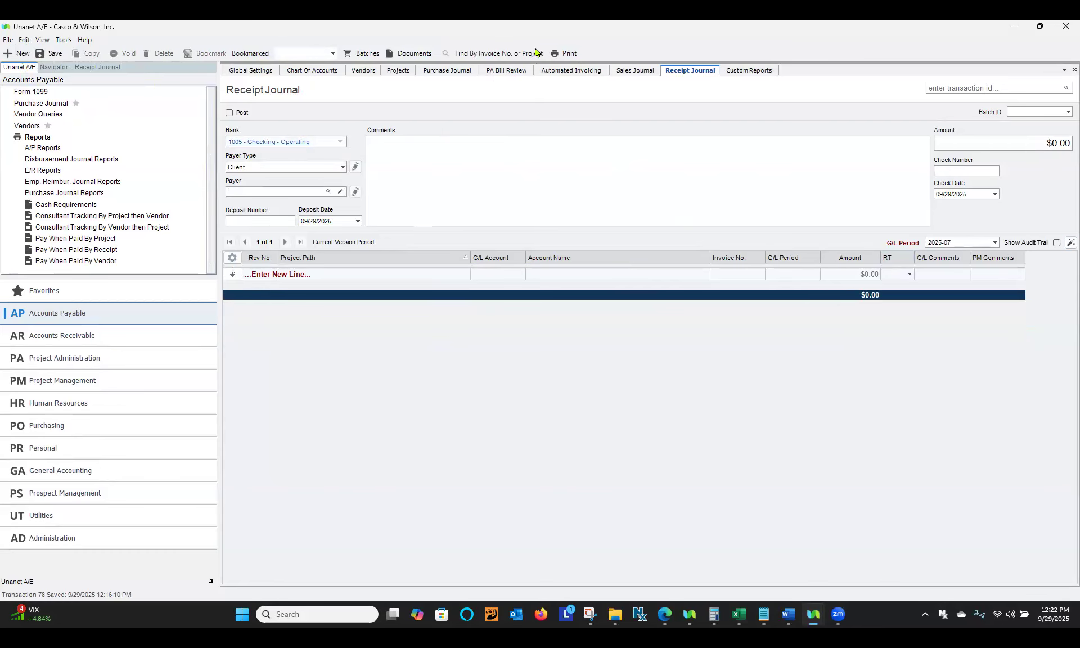
- Examine the options for finding a receipt's invoice by invoice number or project, and dismiss the search
left_click(514, 55)
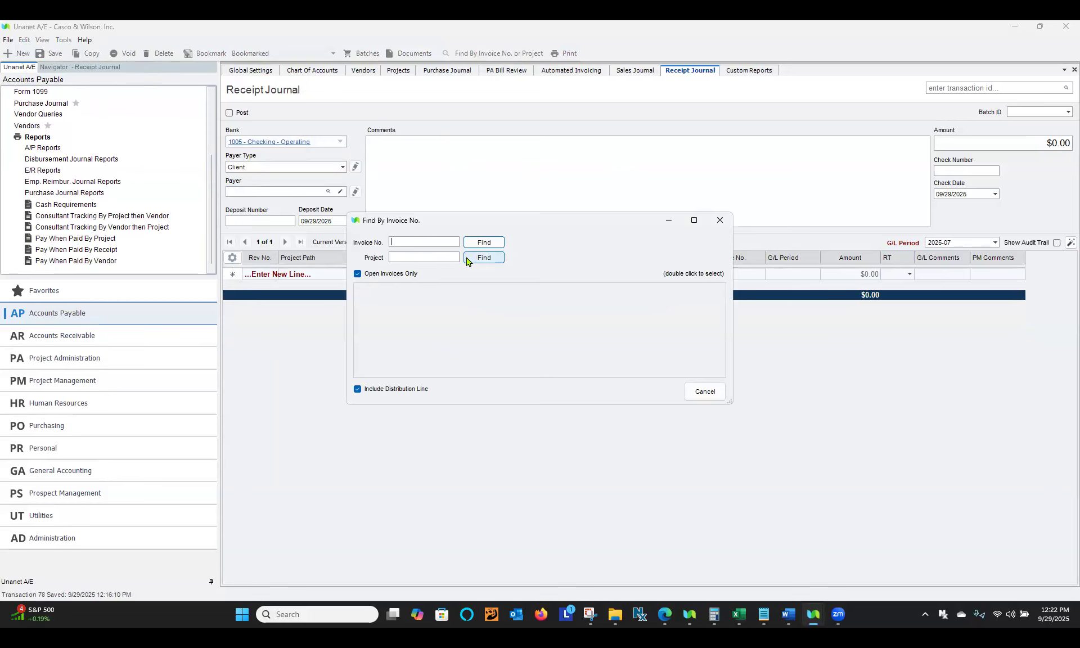
left_click(720, 220)
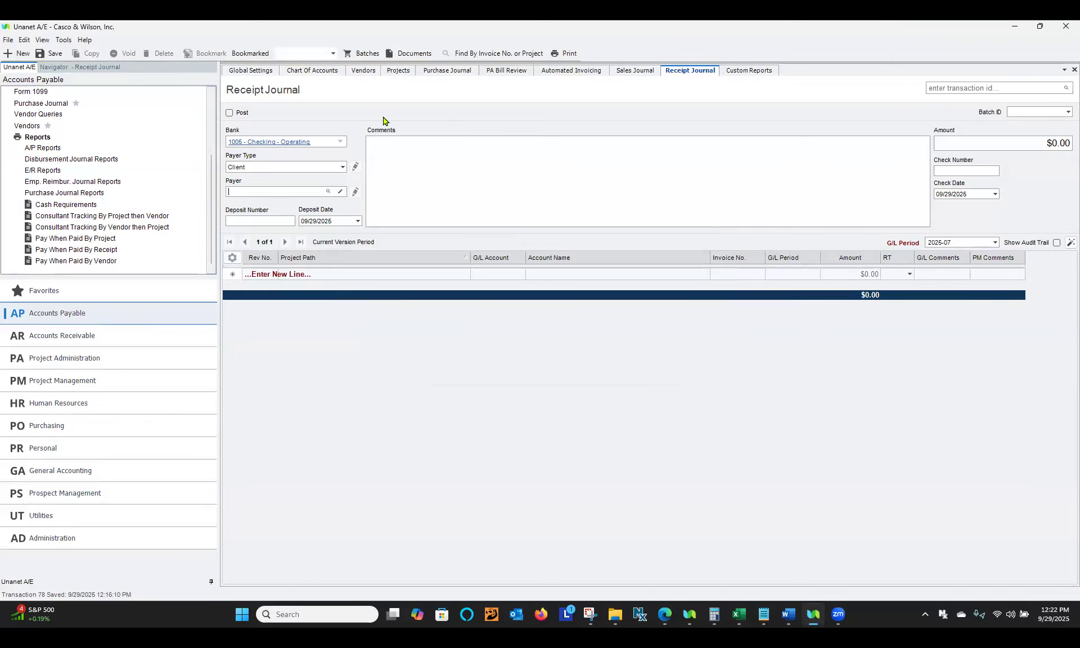
- Review the A/R global settings and the properties of the Cost - Consulting account in the chart of accounts
left_click(269, 73)
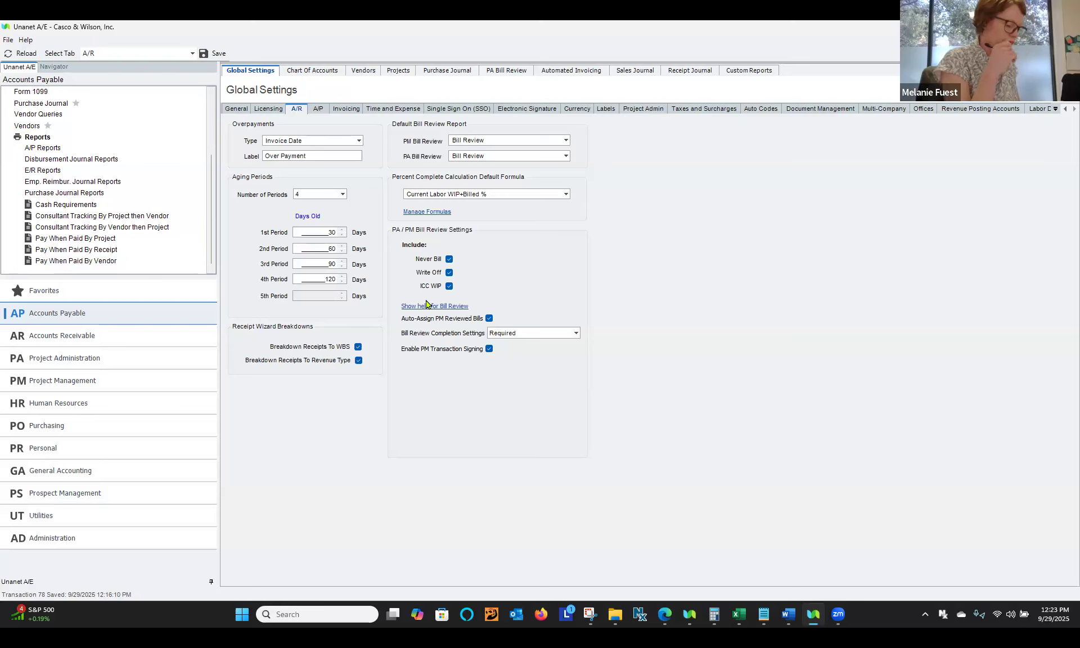
left_click(319, 72)
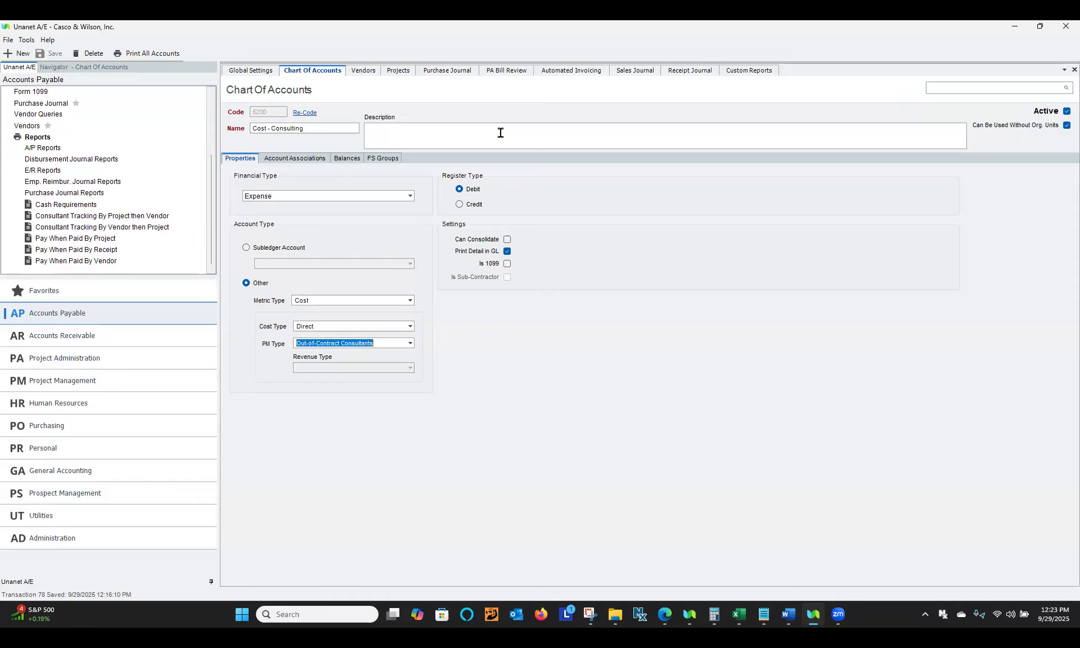
- In the sales journal entry for invoice 00011-3, set the Billed Contract Consulting Revenue line to $280 and the Billed Fixed Fee Revenue line to $220
left_click(640, 74)
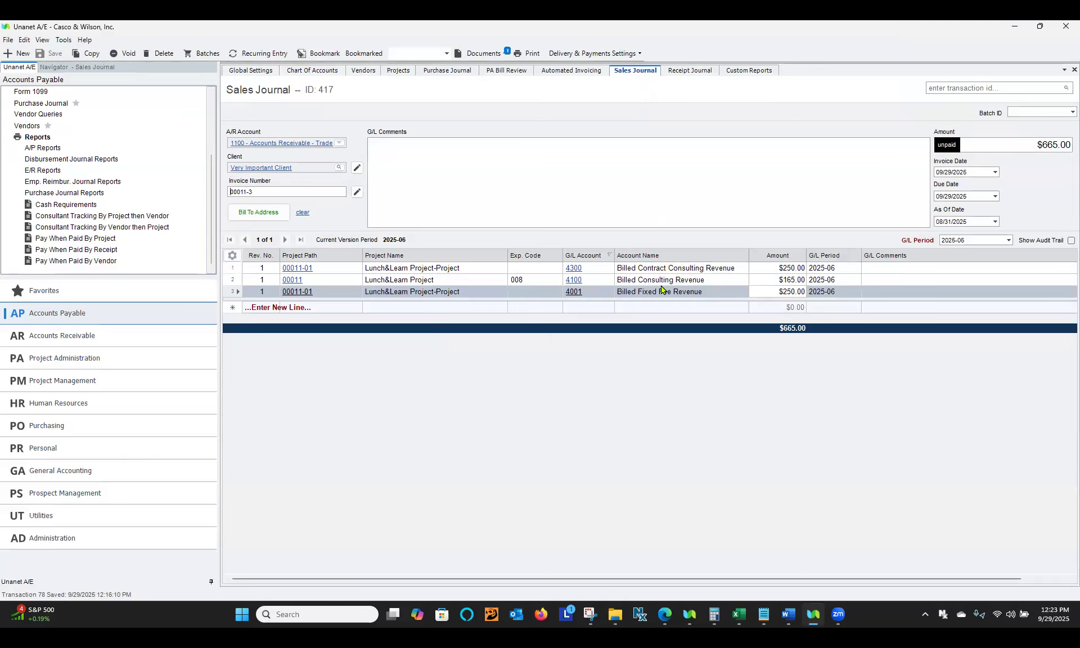
left_click(760, 291)
left_click(765, 267)
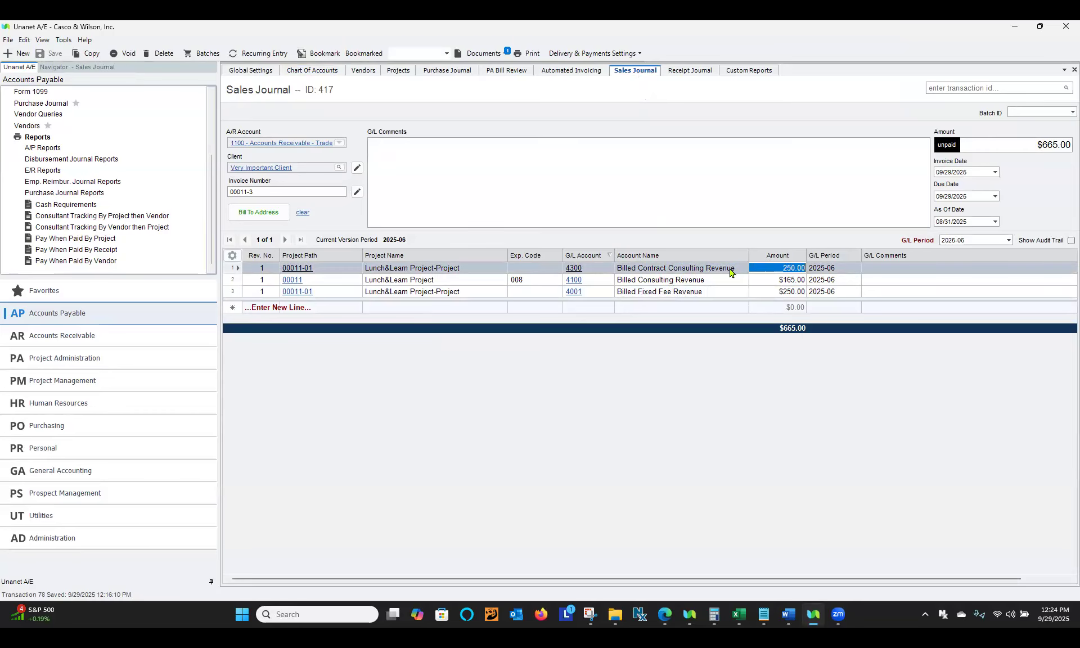
mouse_move(729, 272)
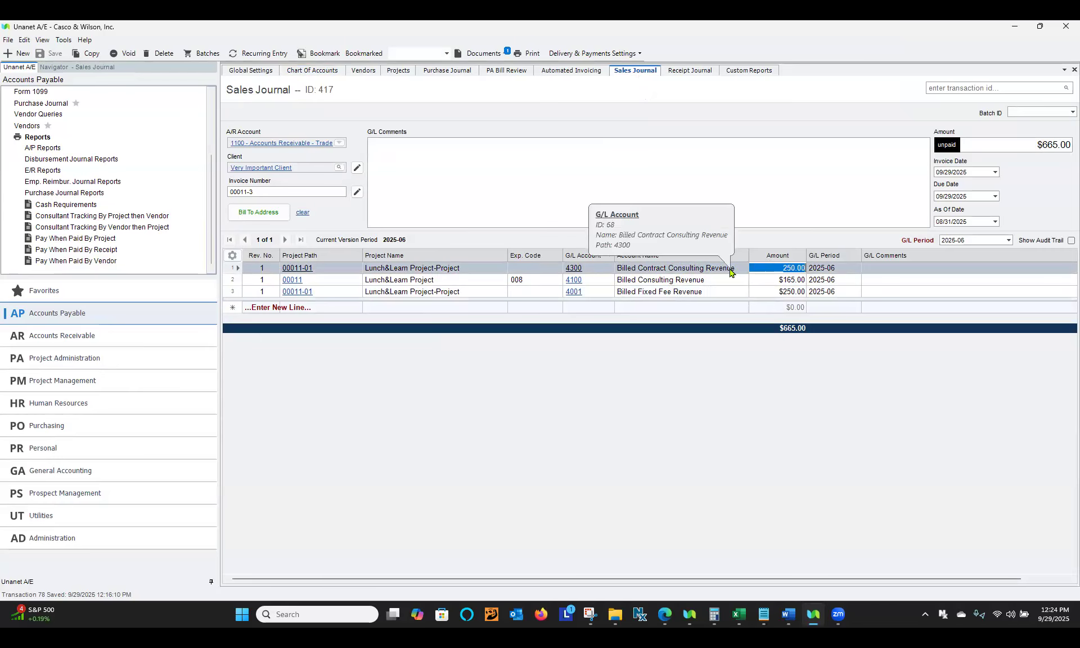
type("280")
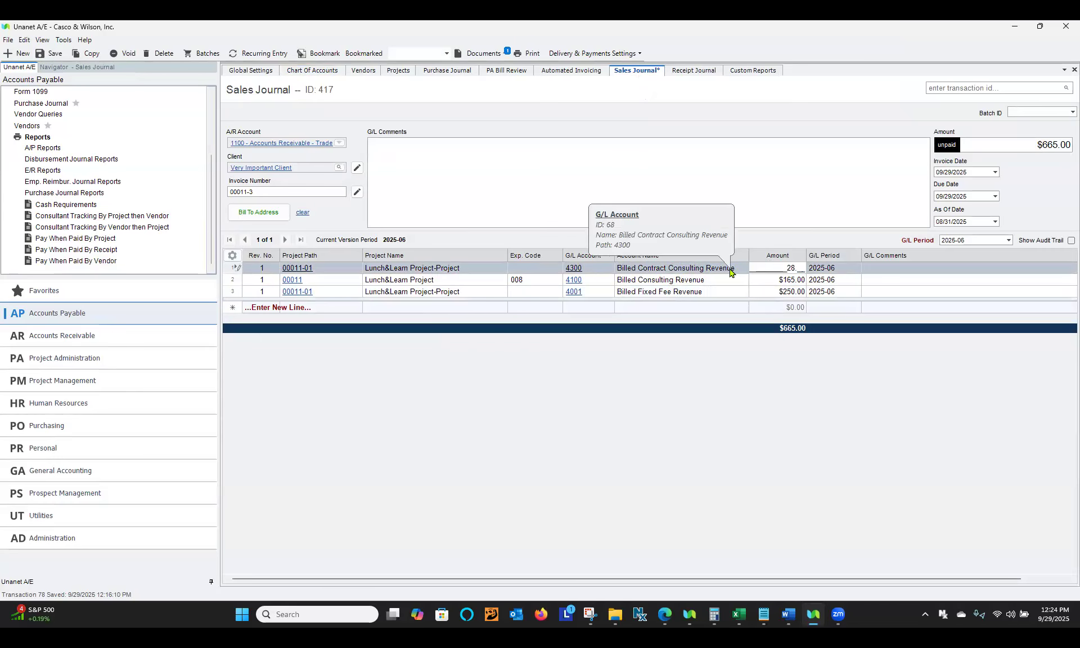
left_click(759, 290)
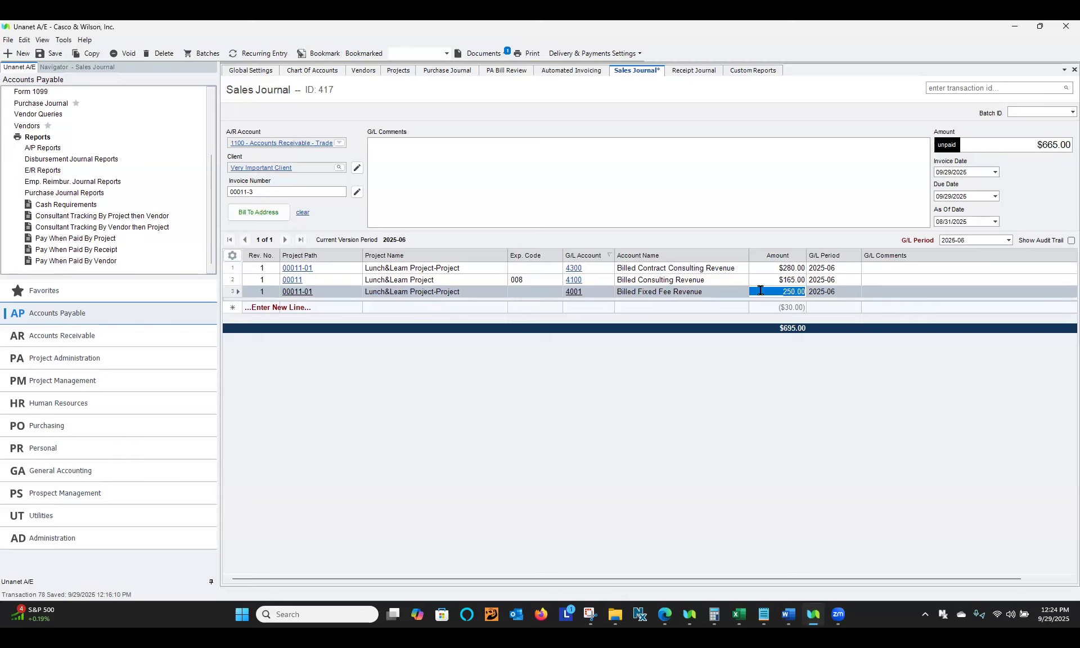
type("220")
left_click(755, 210)
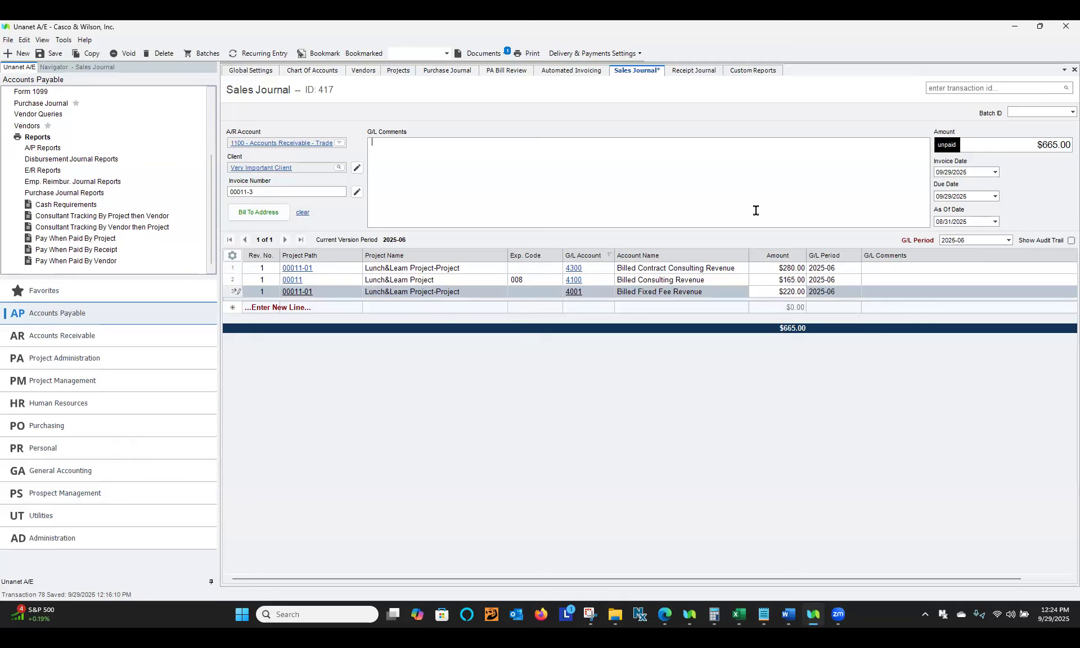
- Review the invoice's linked purchases and the purchase items available to add without linking any, and save the sales journal entry
left_click(64, 41)
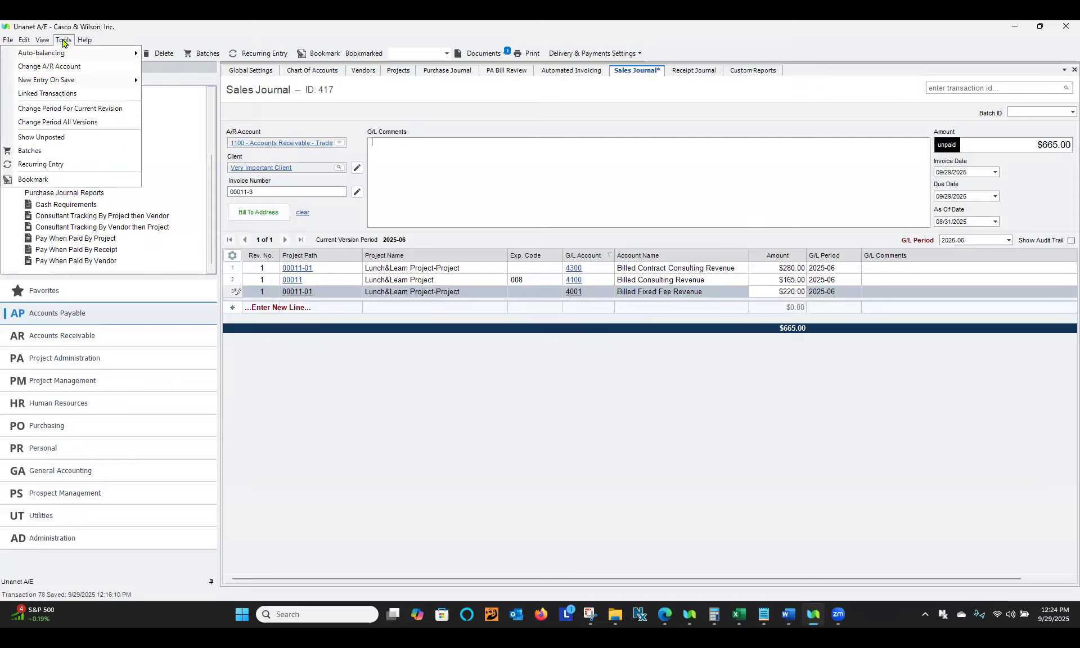
left_click(76, 94)
left_click(460, 211)
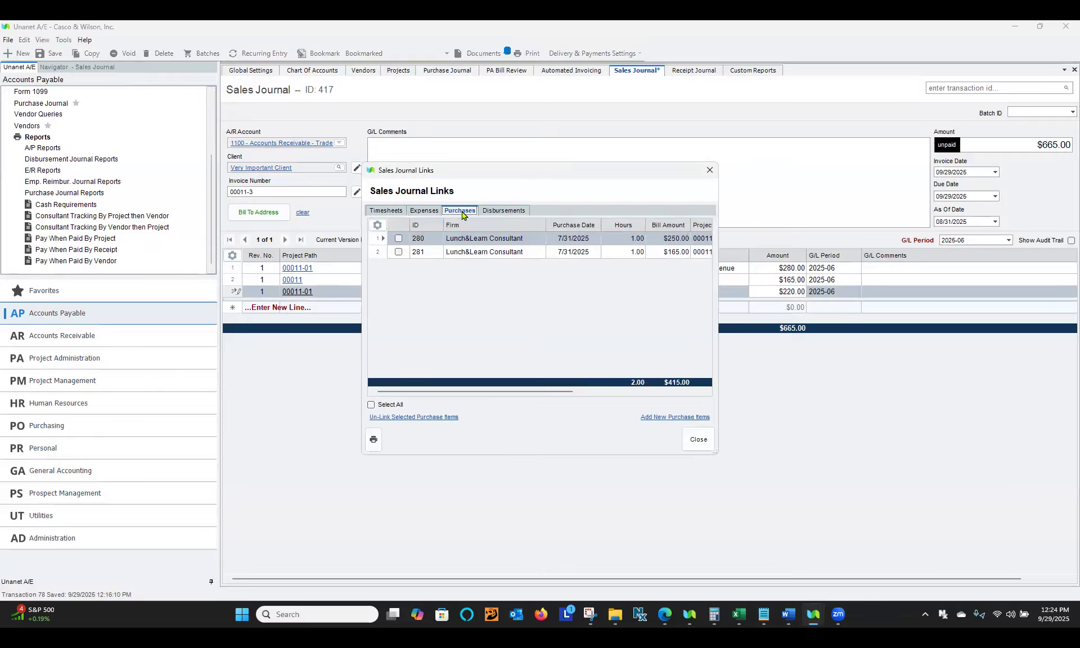
left_click(664, 418)
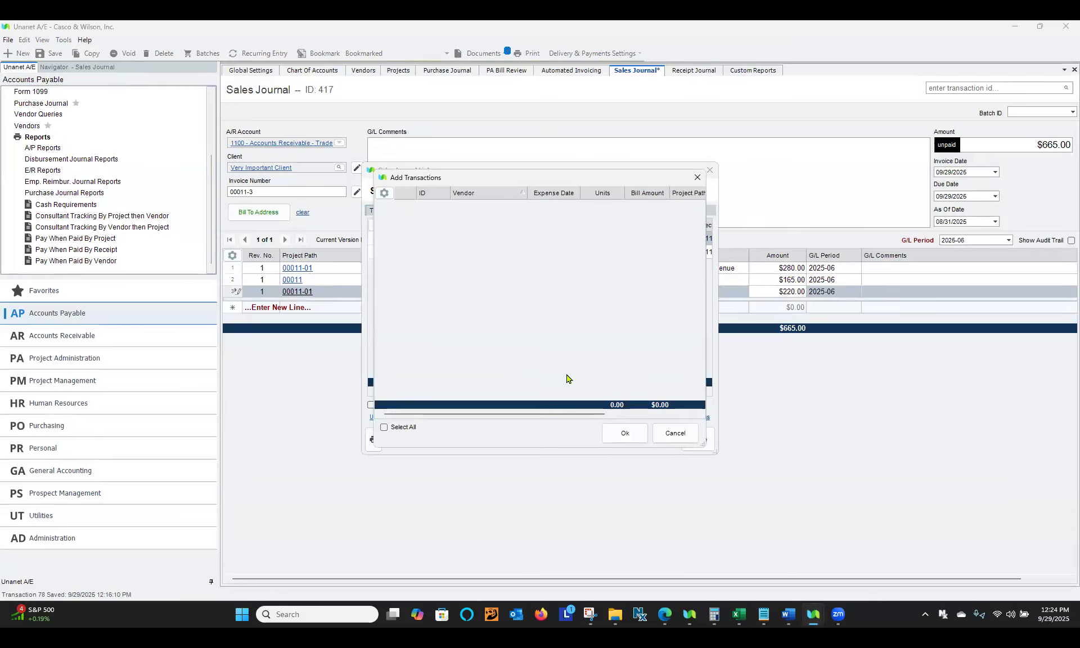
left_click(667, 434)
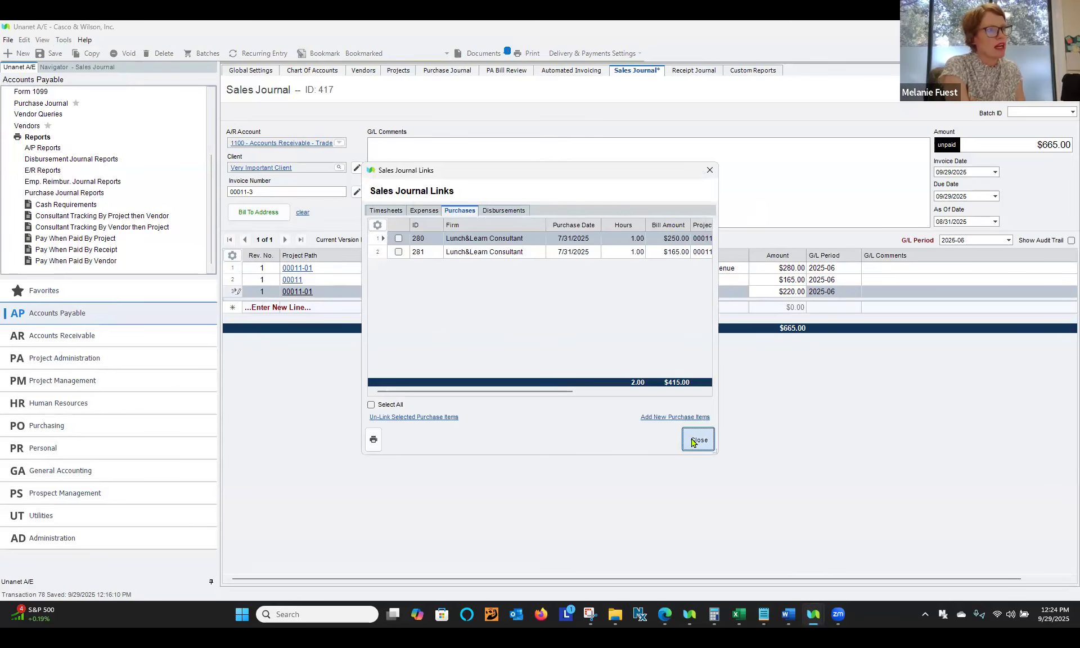
left_click(694, 440)
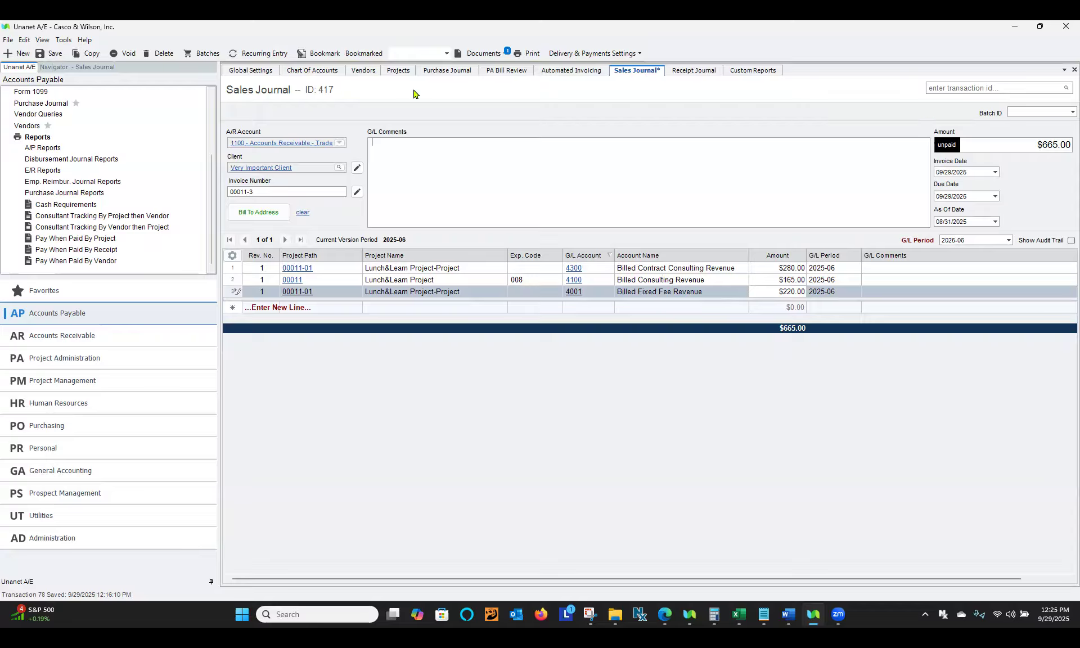
left_click(51, 54)
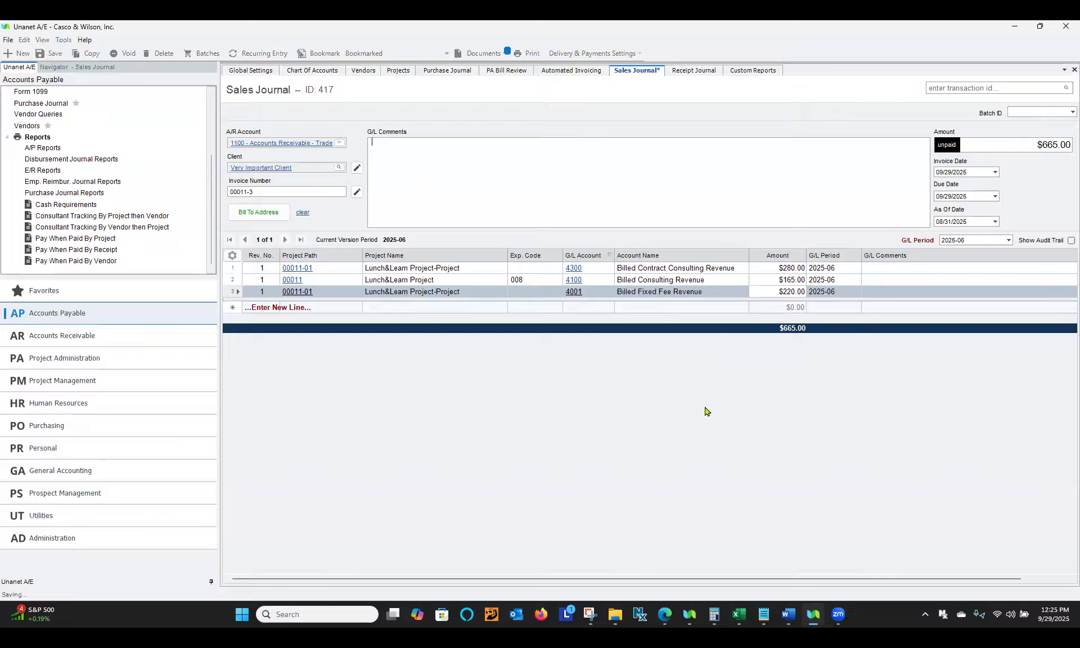
- Run the Income Statement with drill-down report for G/L period 2025-09, examine its income and expense accounts, and close it
left_click(90, 476)
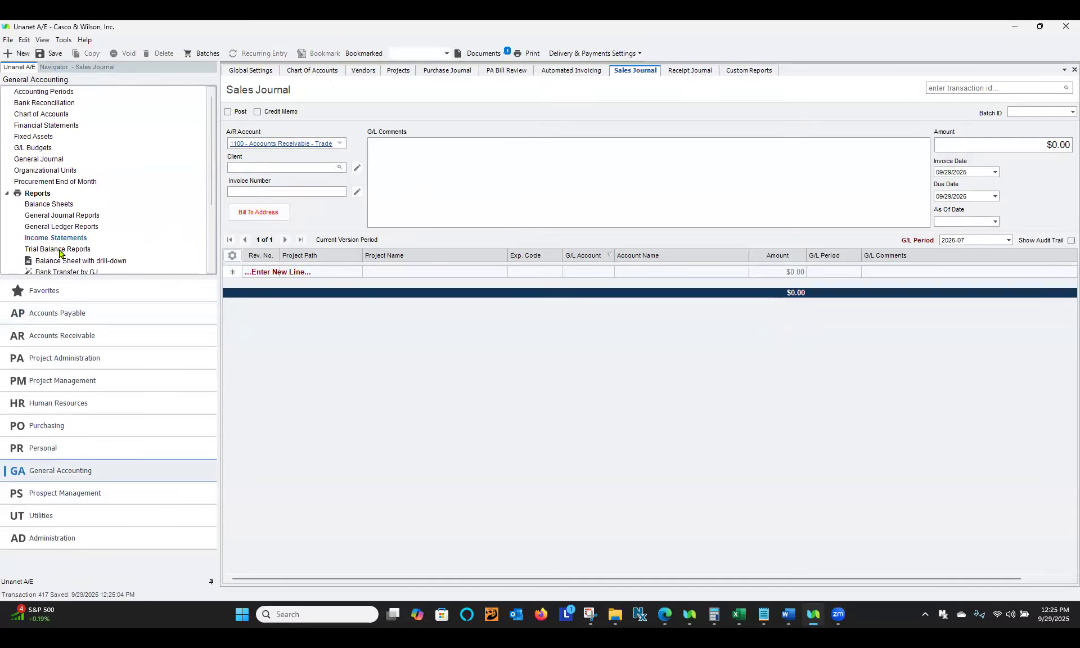
scroll(209, 225, "down", 1)
scroll(209, 226, "down", 1)
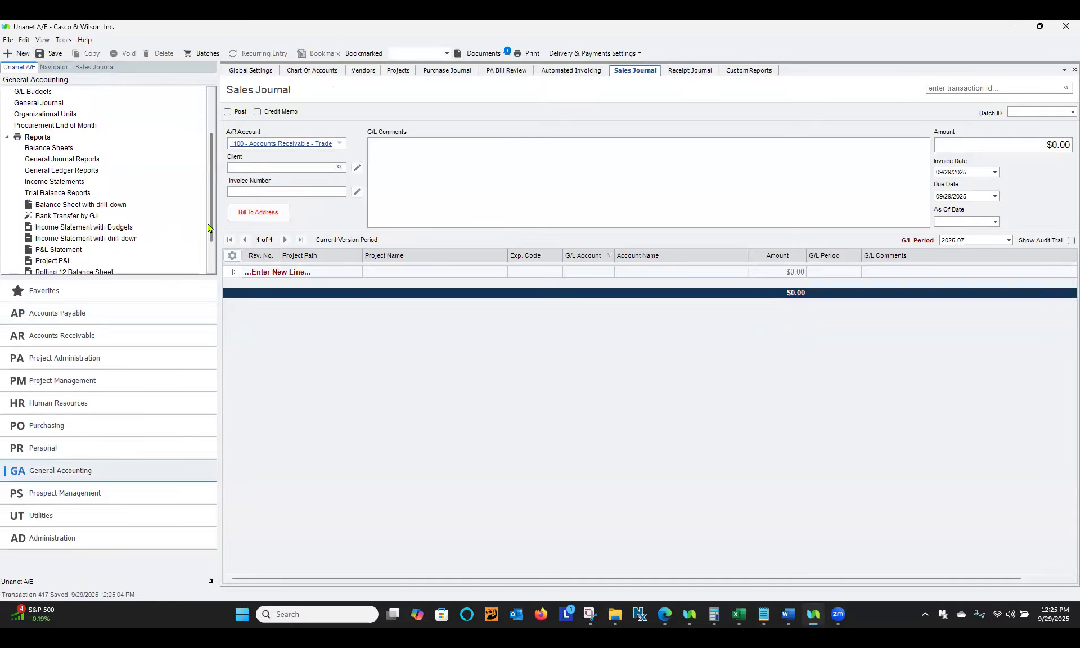
left_click(131, 239)
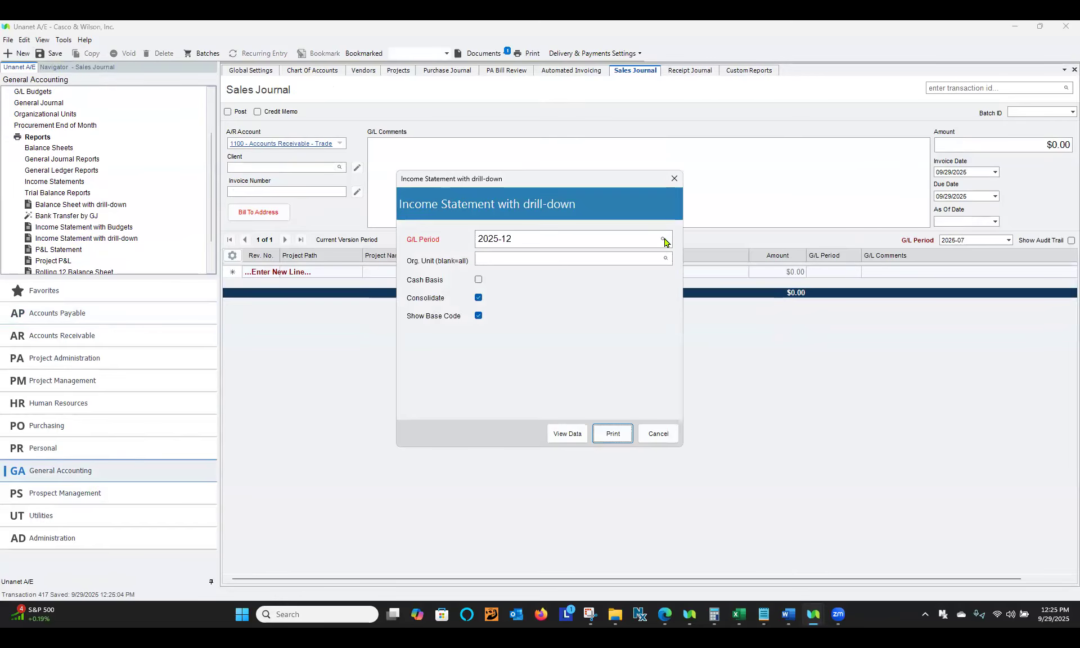
left_click(661, 240)
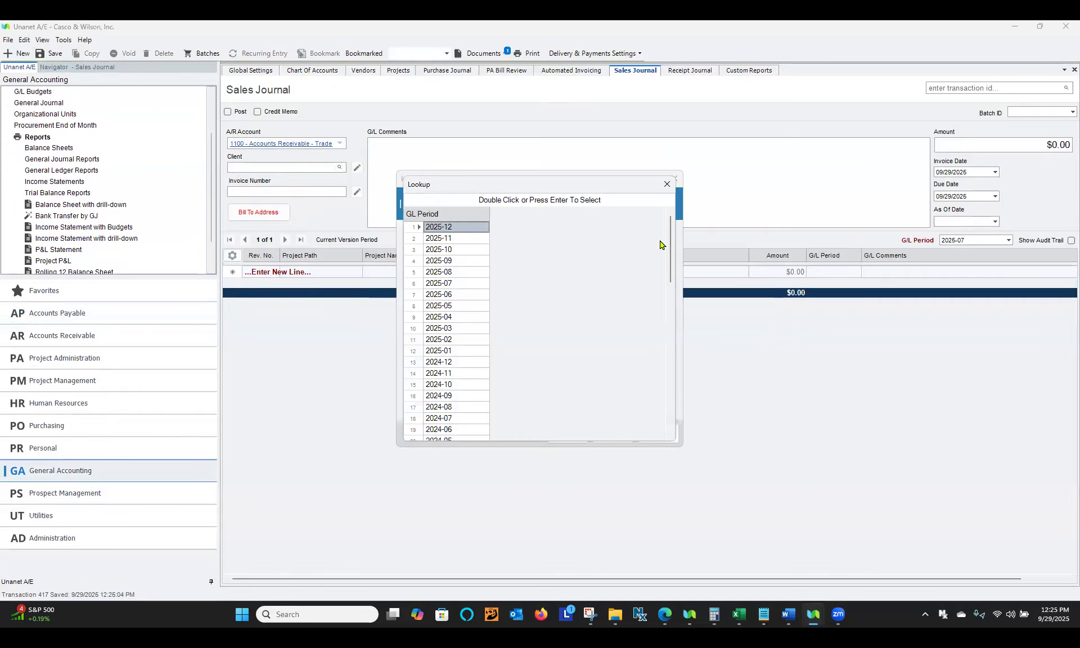
left_click(418, 262)
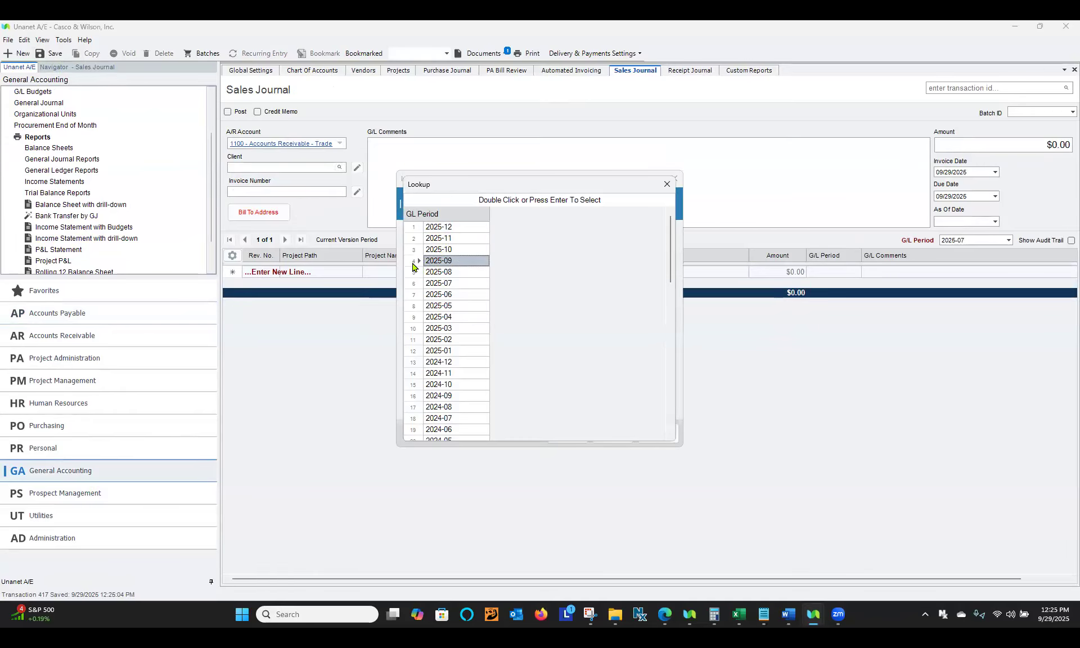
key("Return")
left_click(609, 437)
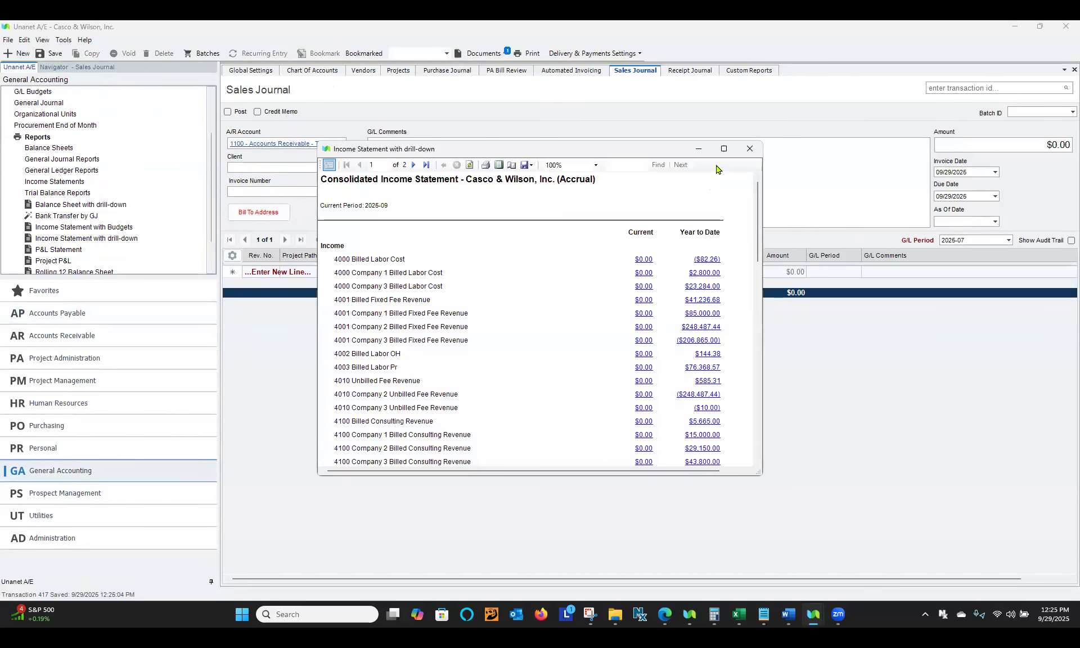
left_click(724, 150)
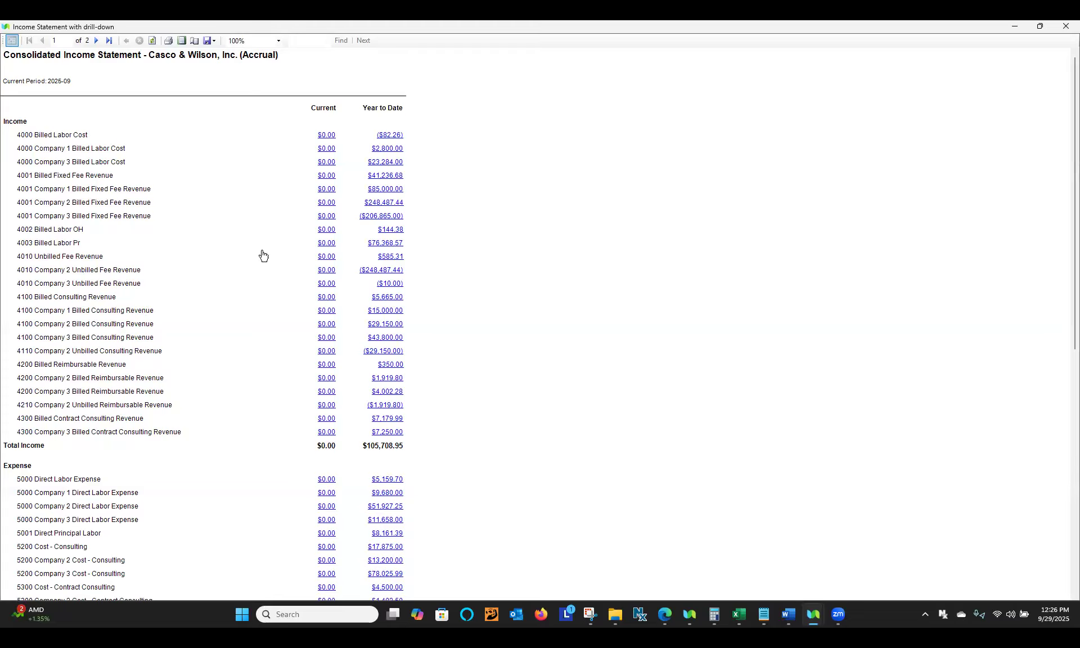
left_click(1063, 33)
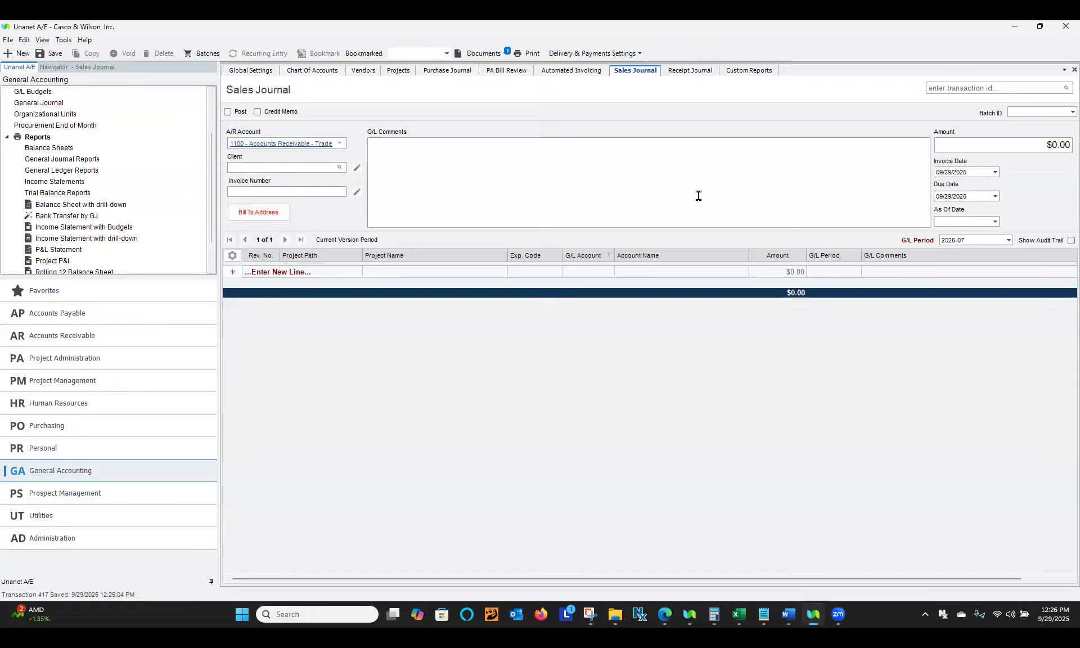
- Review the Revenue Posting Accounts in the global settings
left_click(251, 73)
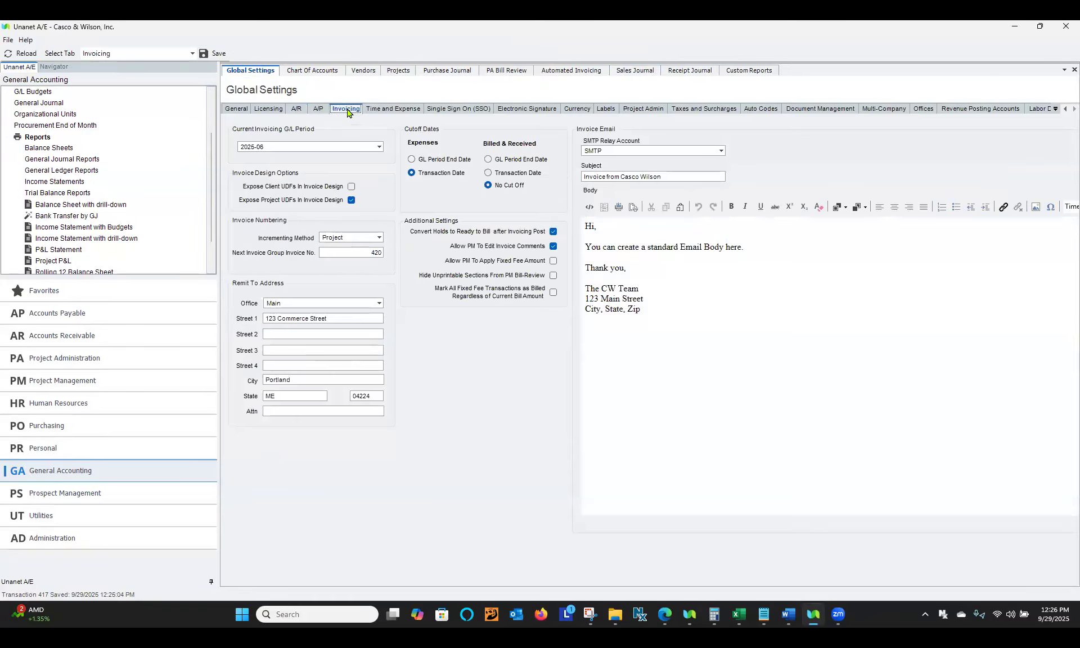
left_click(1056, 111)
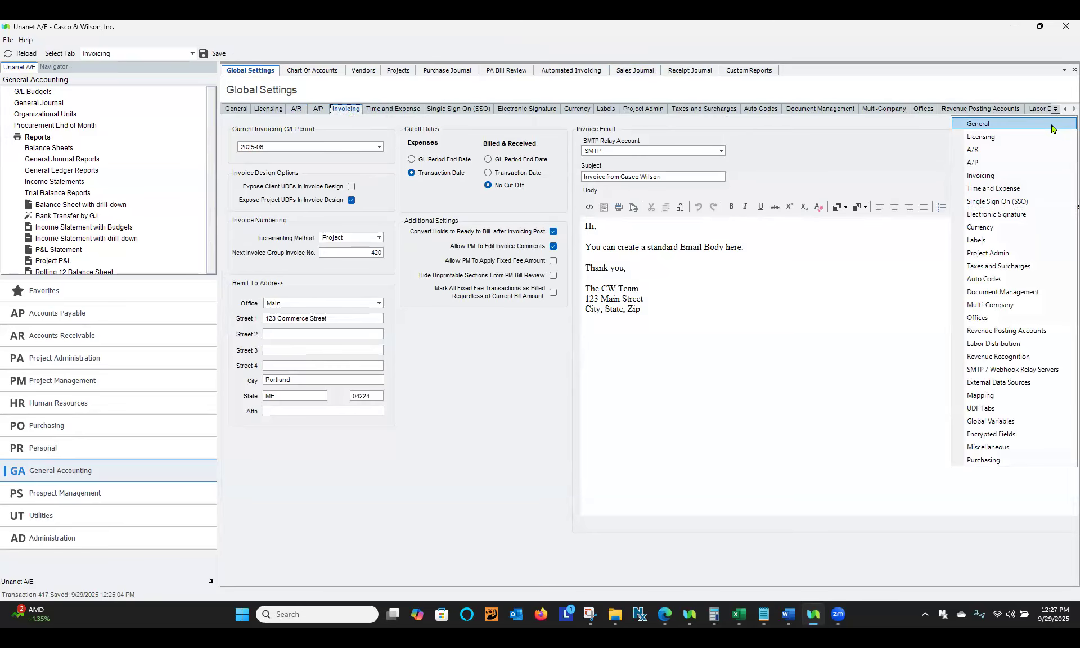
left_click(1012, 330)
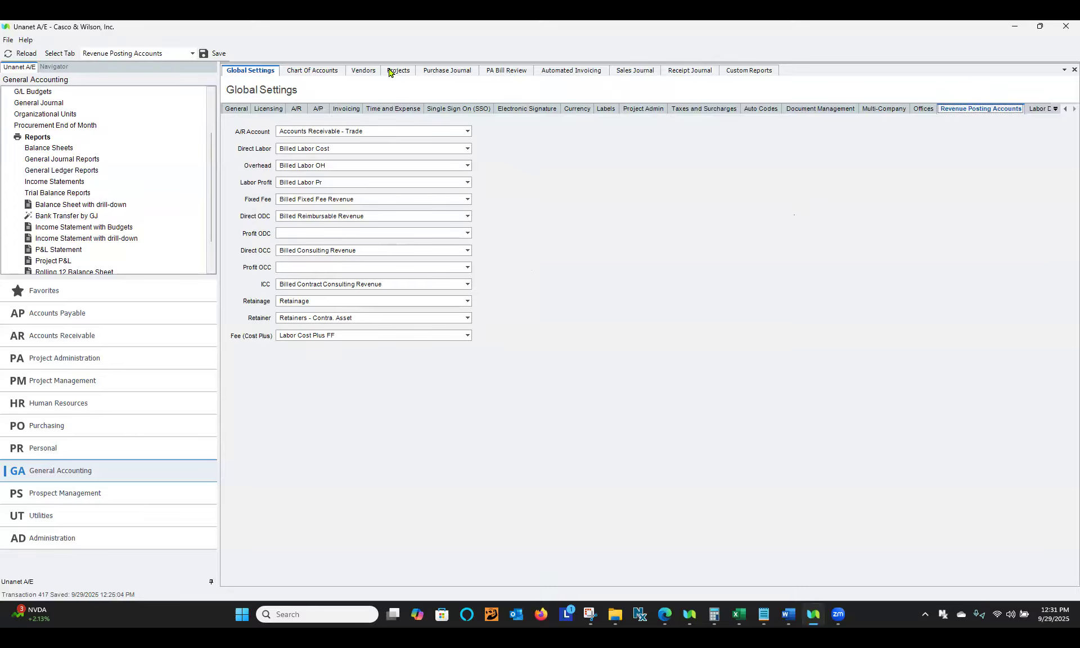
- Examine the expense codes available as the default for vendor Southern MEP, and dismiss the lookup without choosing one
left_click(369, 72)
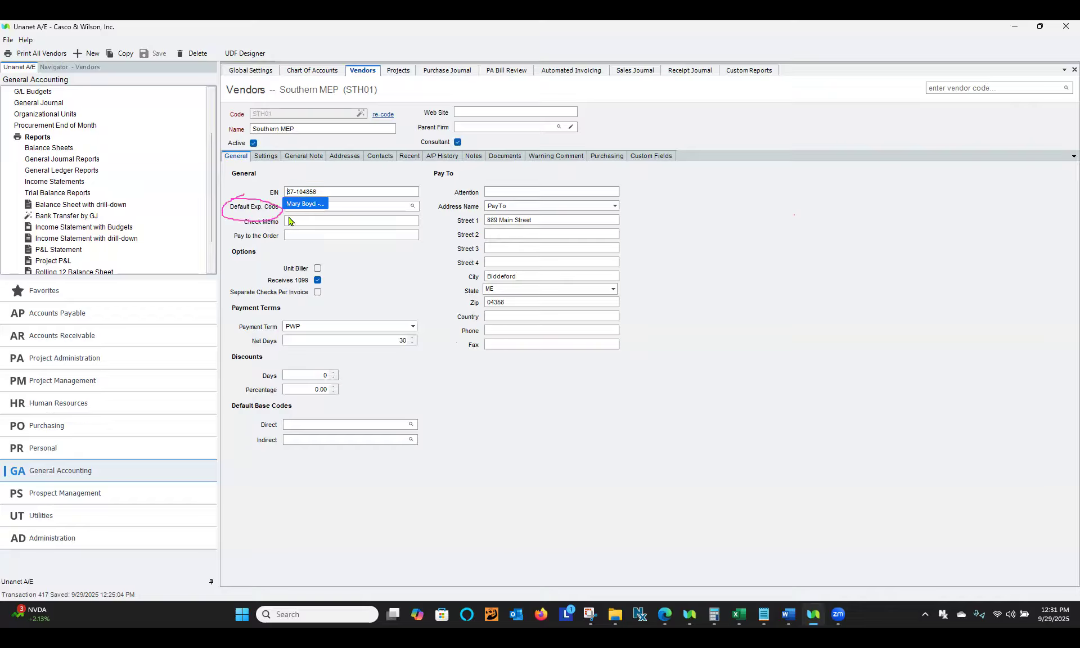
left_click(412, 207)
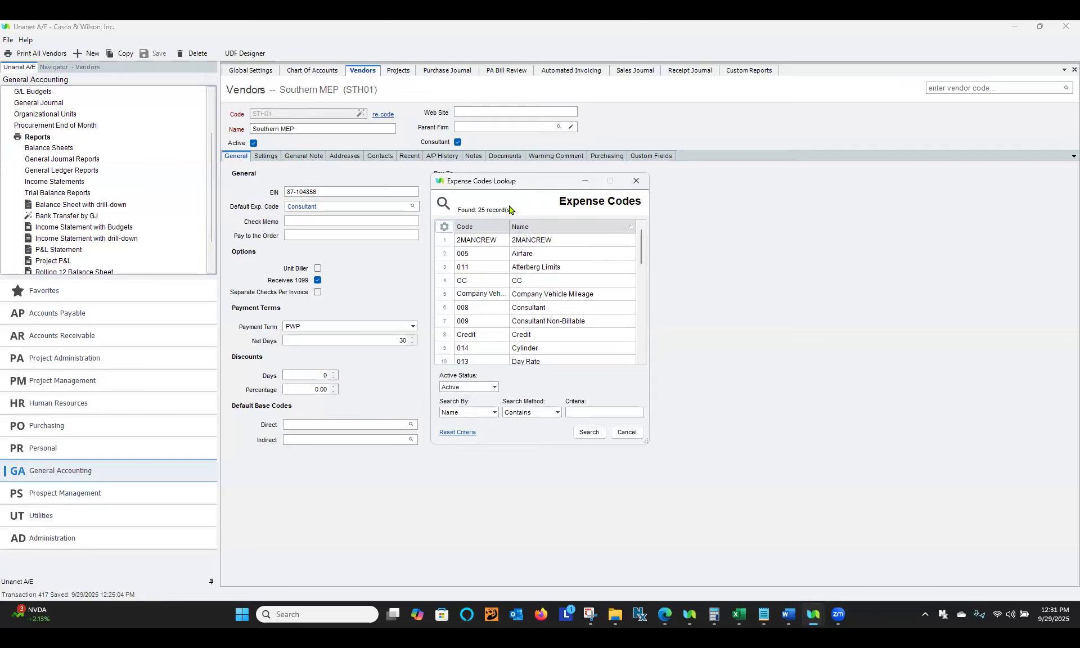
left_click(636, 181)
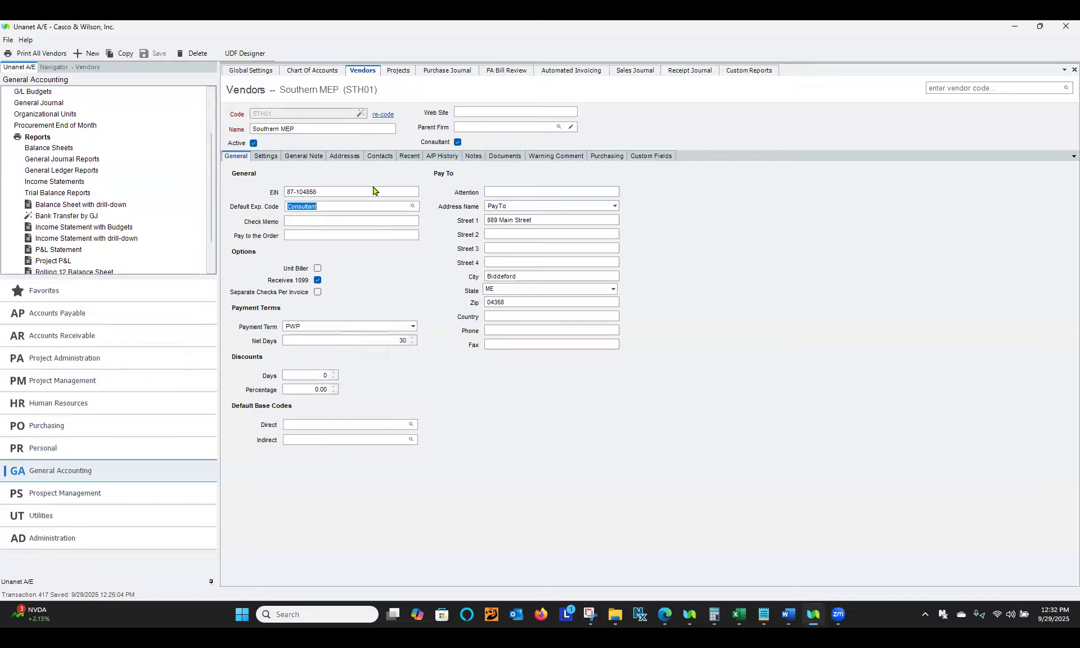
- Examine the allowable expense codes for the 00011-01 line of the Lunch&Learn Consultant purchase, and close the list without changes
left_click(438, 72)
left_click(441, 266)
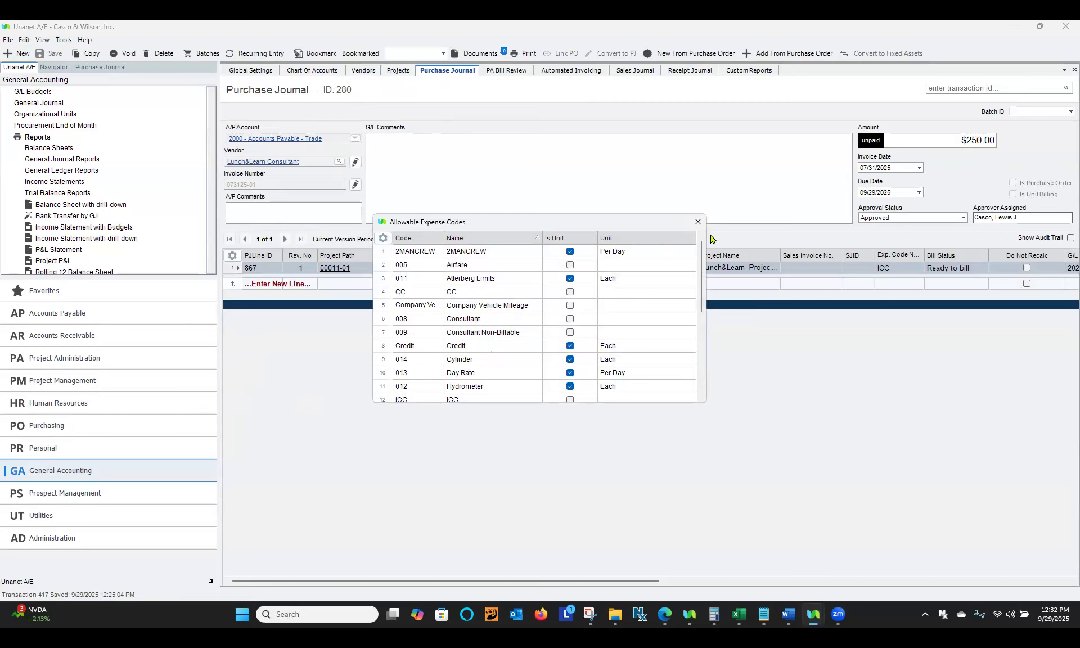
left_click(699, 223)
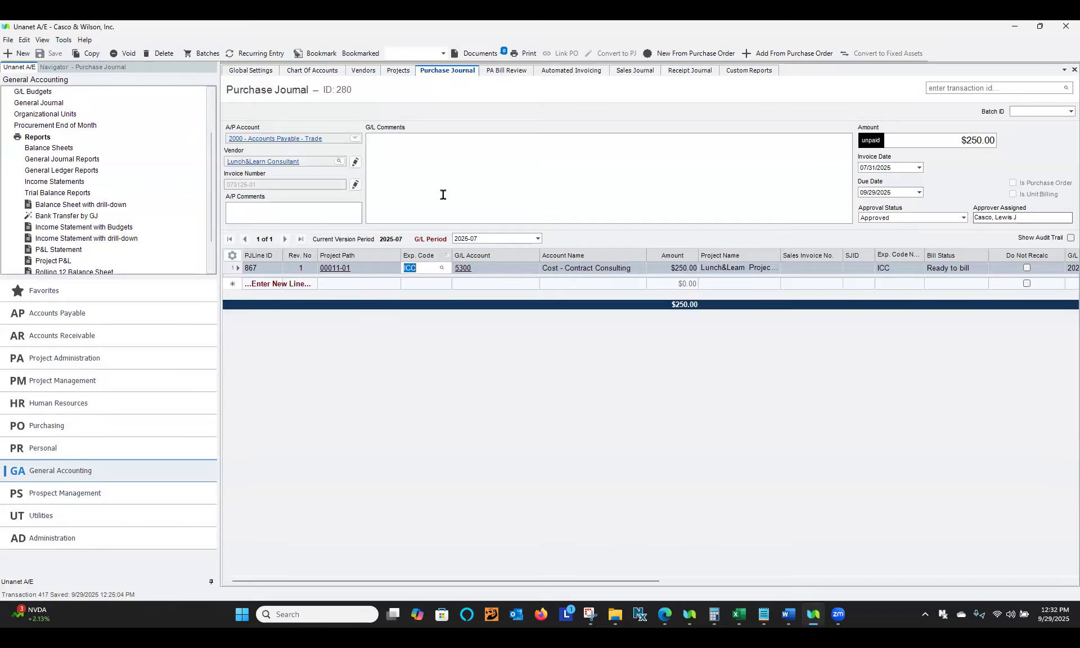
- Examine the payment term options for vendor Southern MEP without changing the selection
left_click(400, 72)
left_click(364, 71)
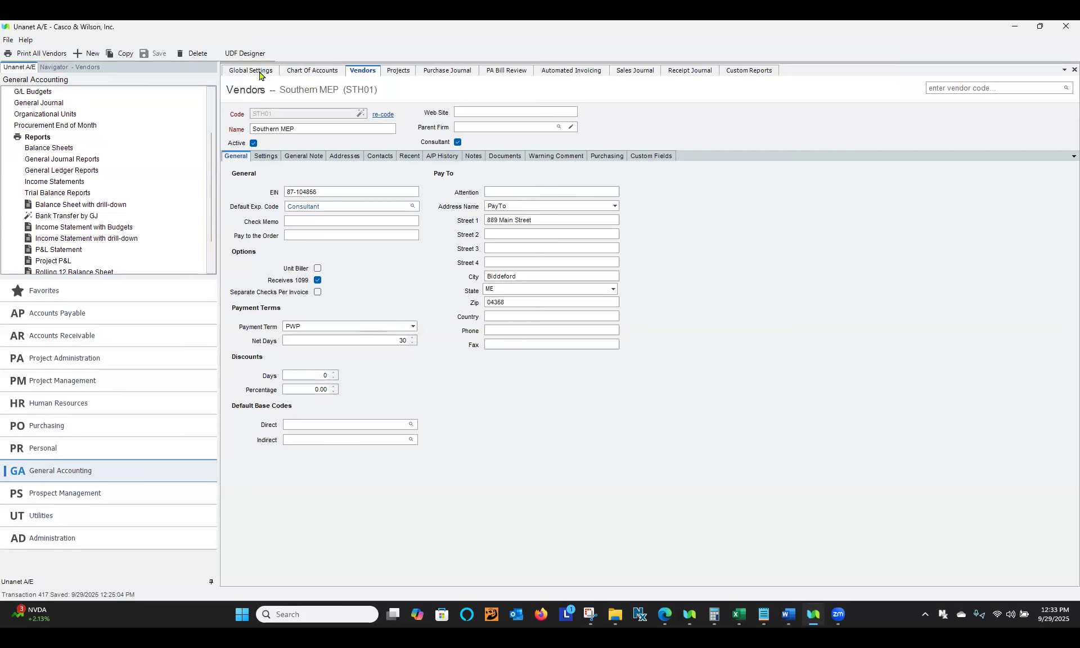
left_click(413, 327)
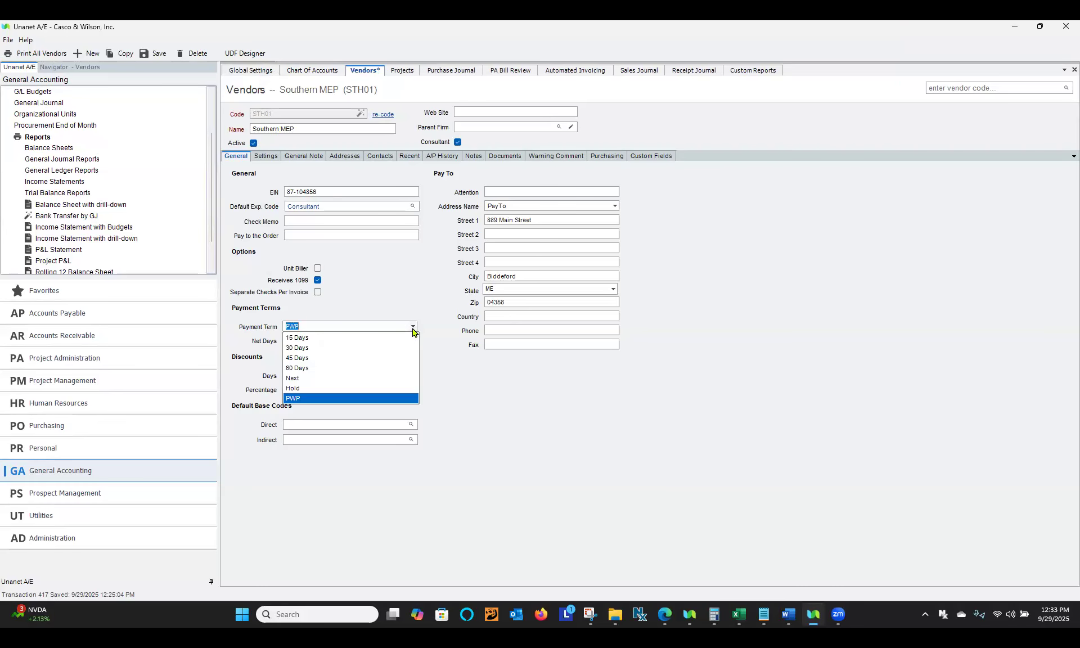
left_click(413, 329)
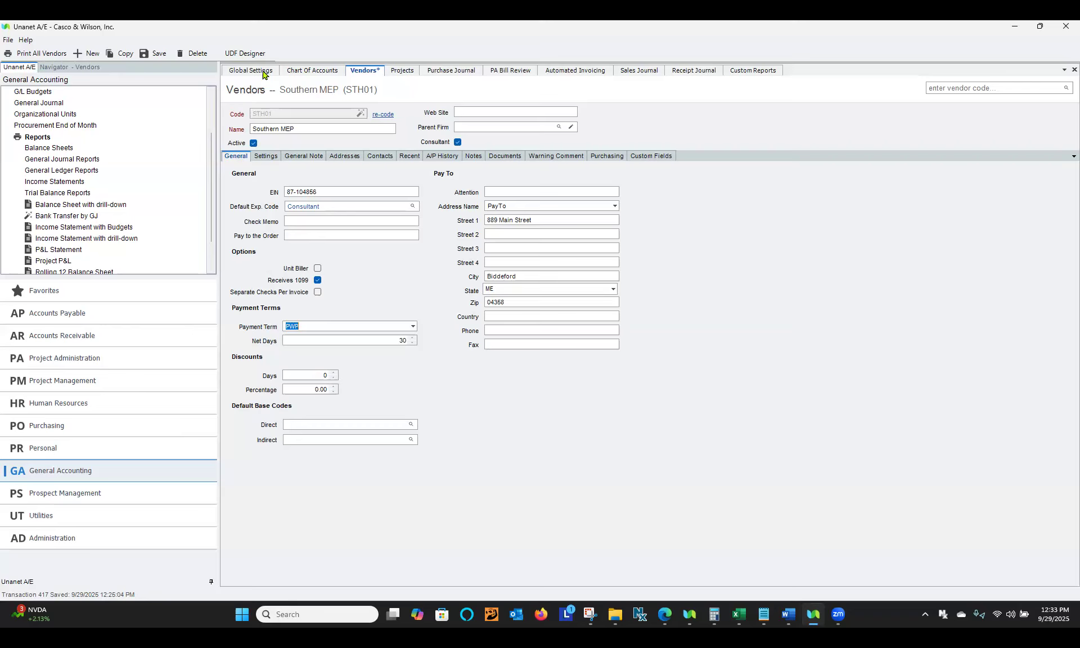
- Open system list management, filter it to User Lists, and examine the Payment Terms list
left_click(81, 538)
left_click(41, 148)
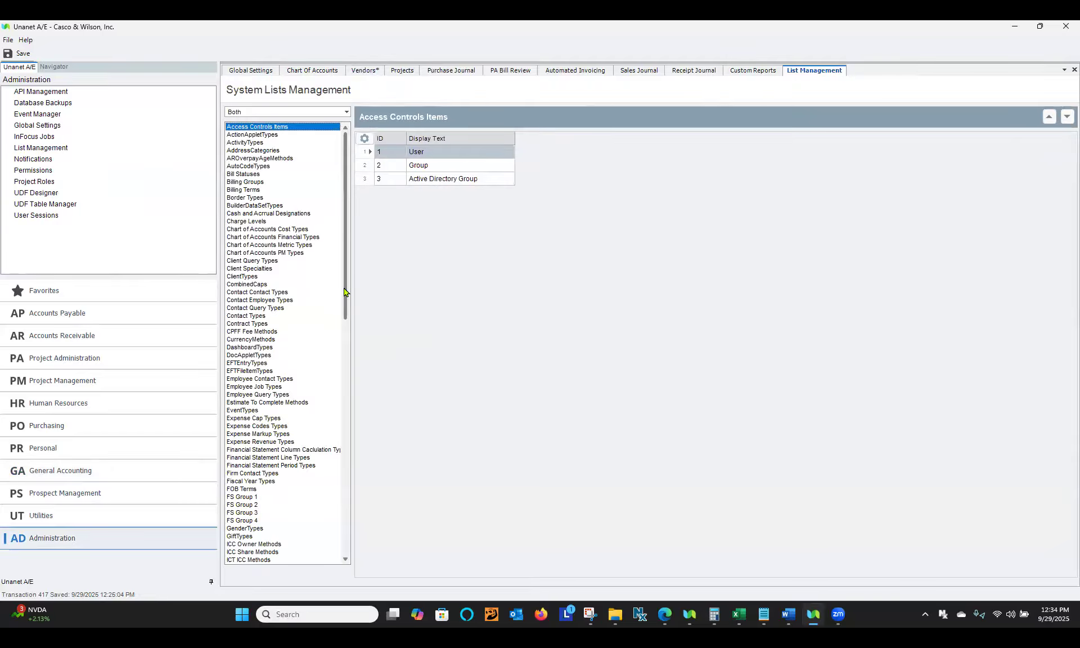
left_click_drag(345, 273, 346, 434)
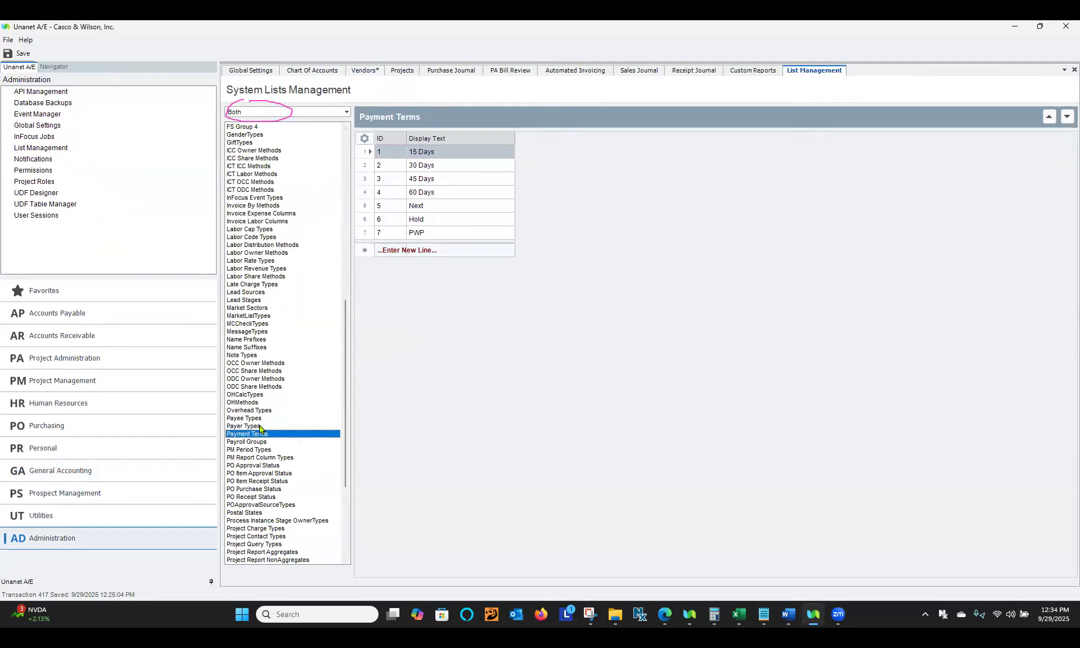
left_click(347, 113)
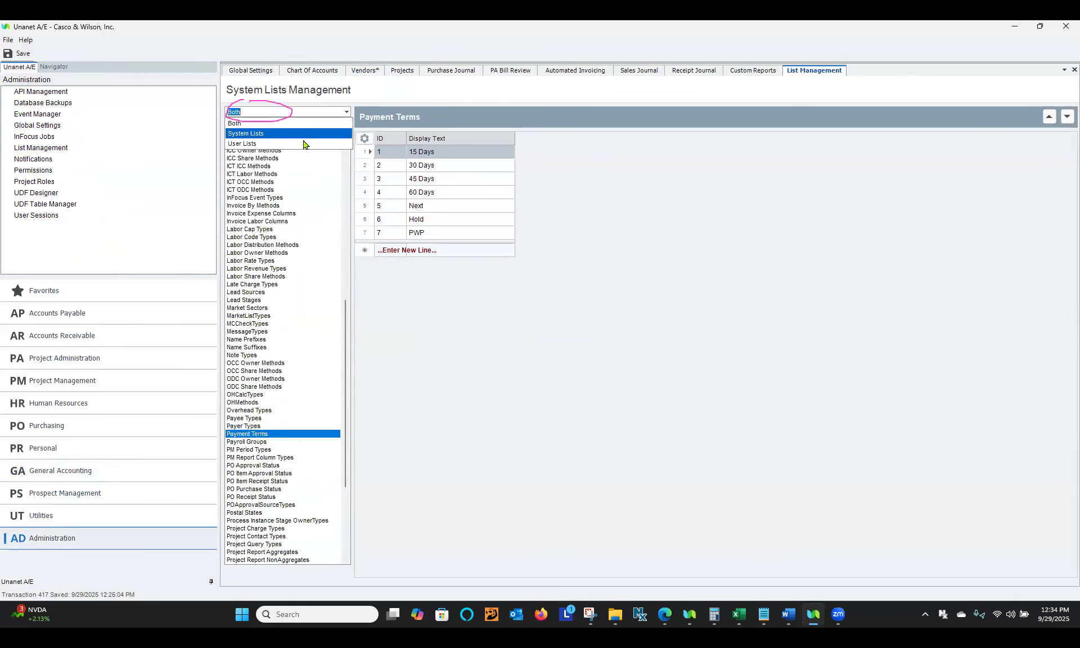
left_click(304, 145)
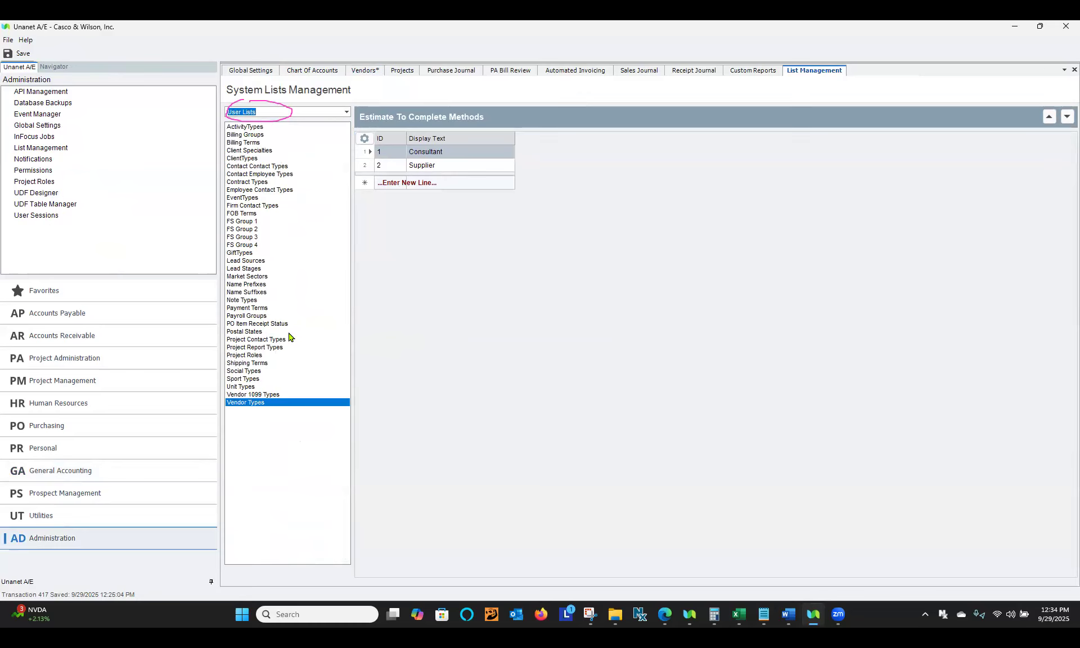
left_click(263, 308)
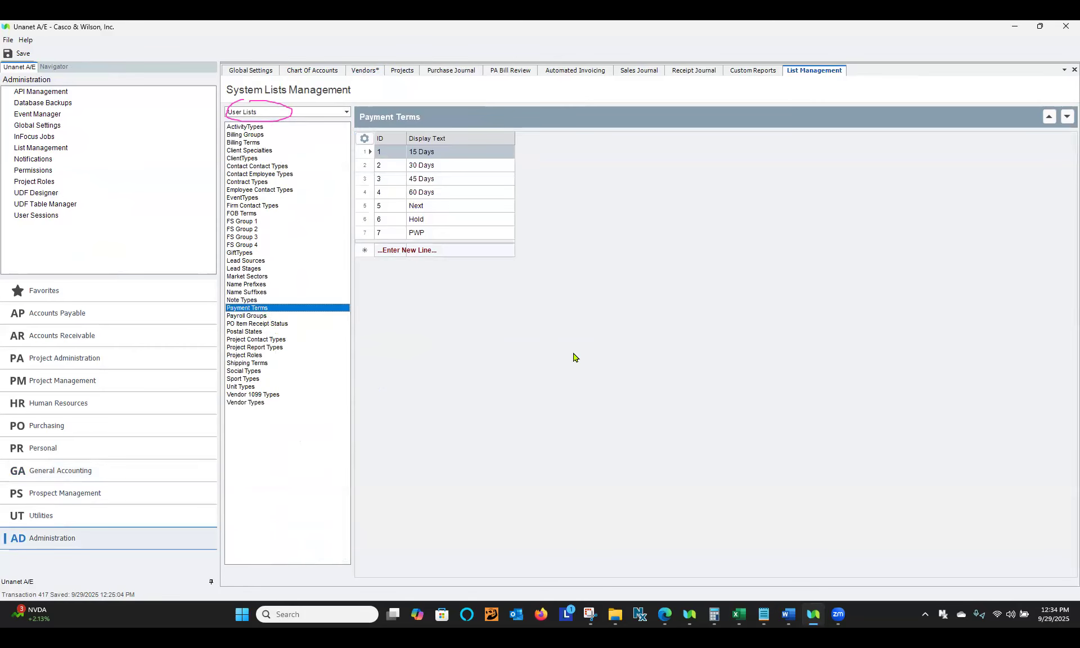